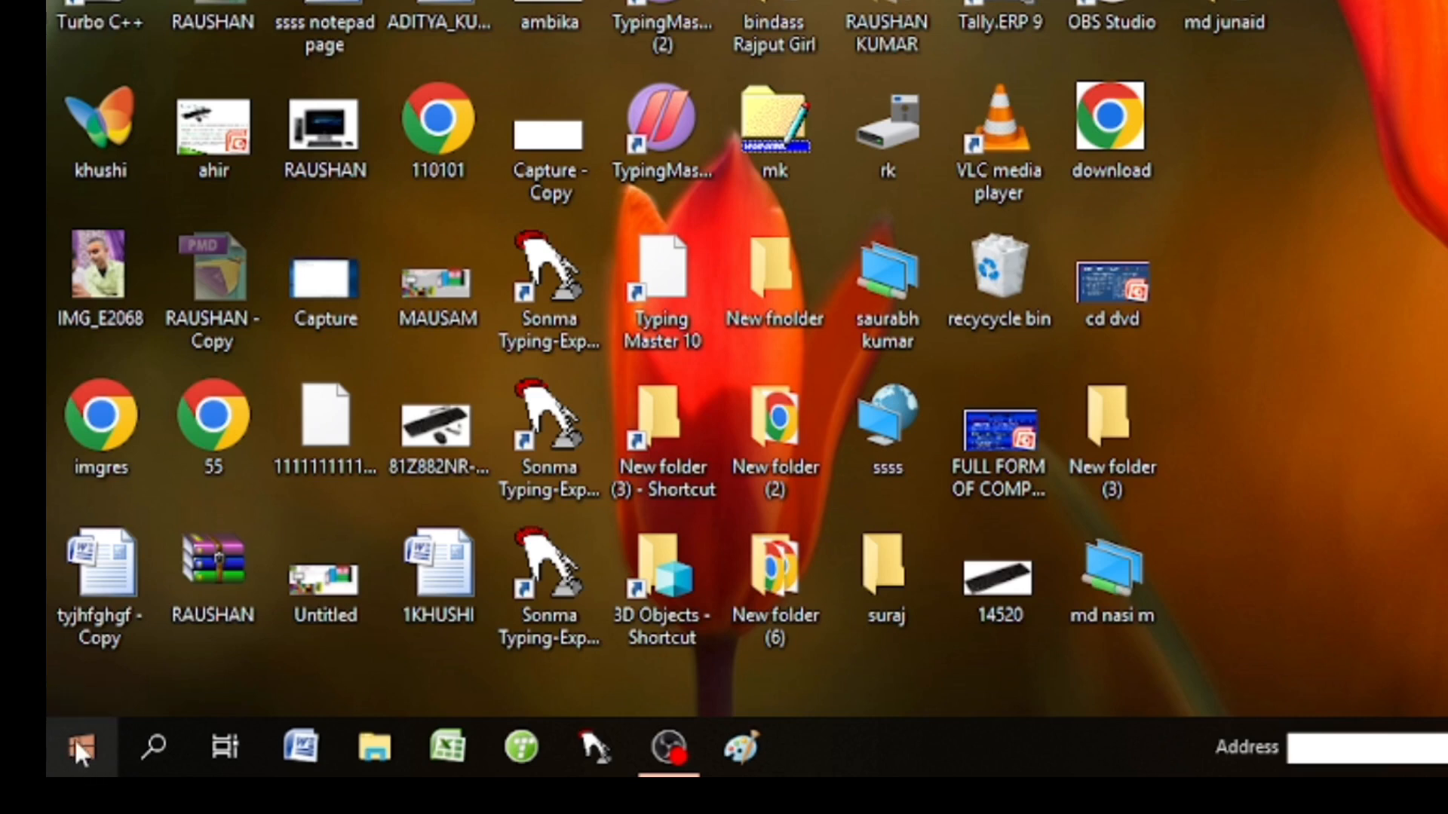
Launch Notepad from the Start menu's Windows Accessories group.
{"action": "left_click", "coordinate": [75, 739]}
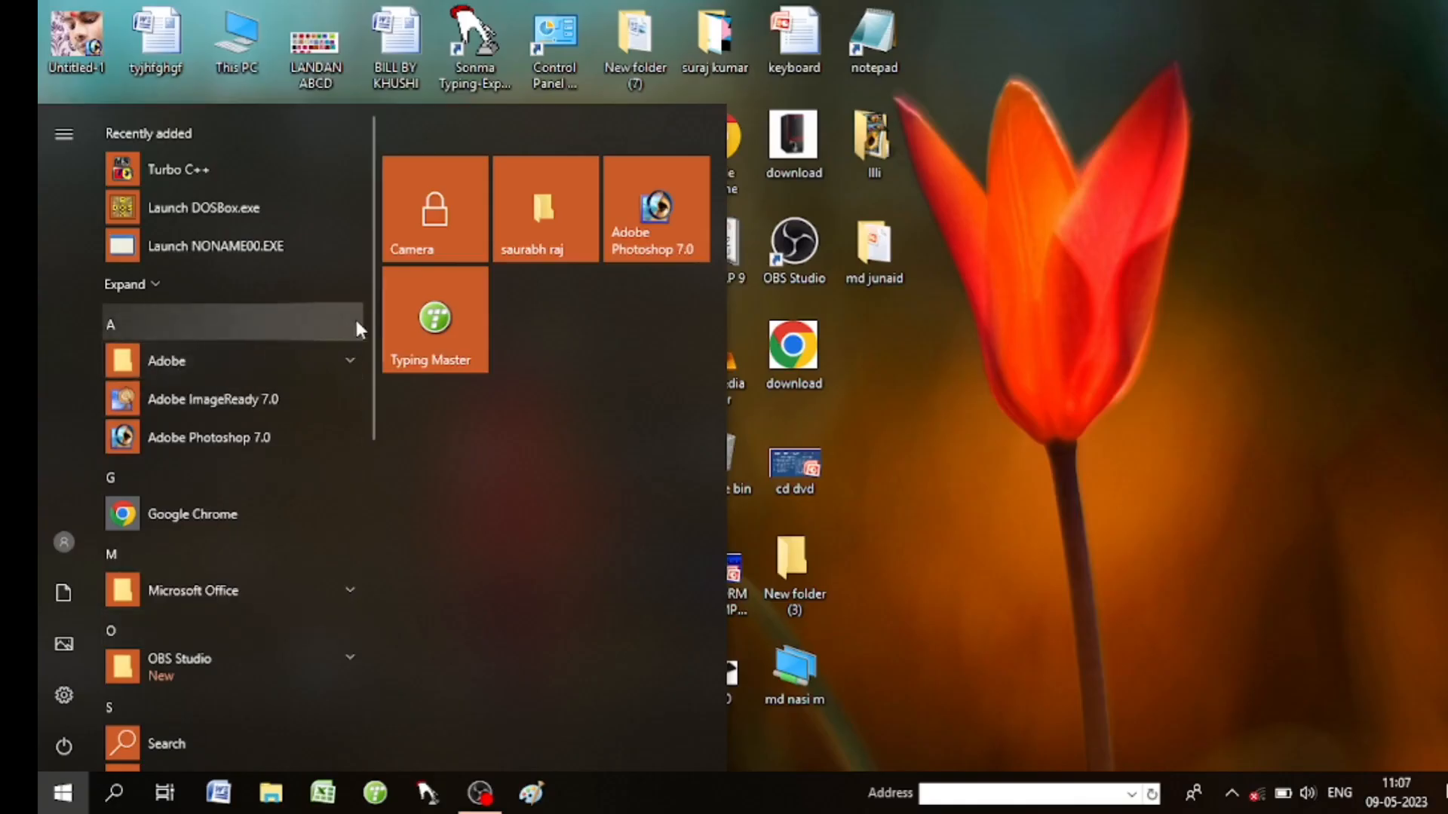
{"action": "scroll", "coordinate": [374, 347], "scroll_direction": "down", "scroll_amount": 1}
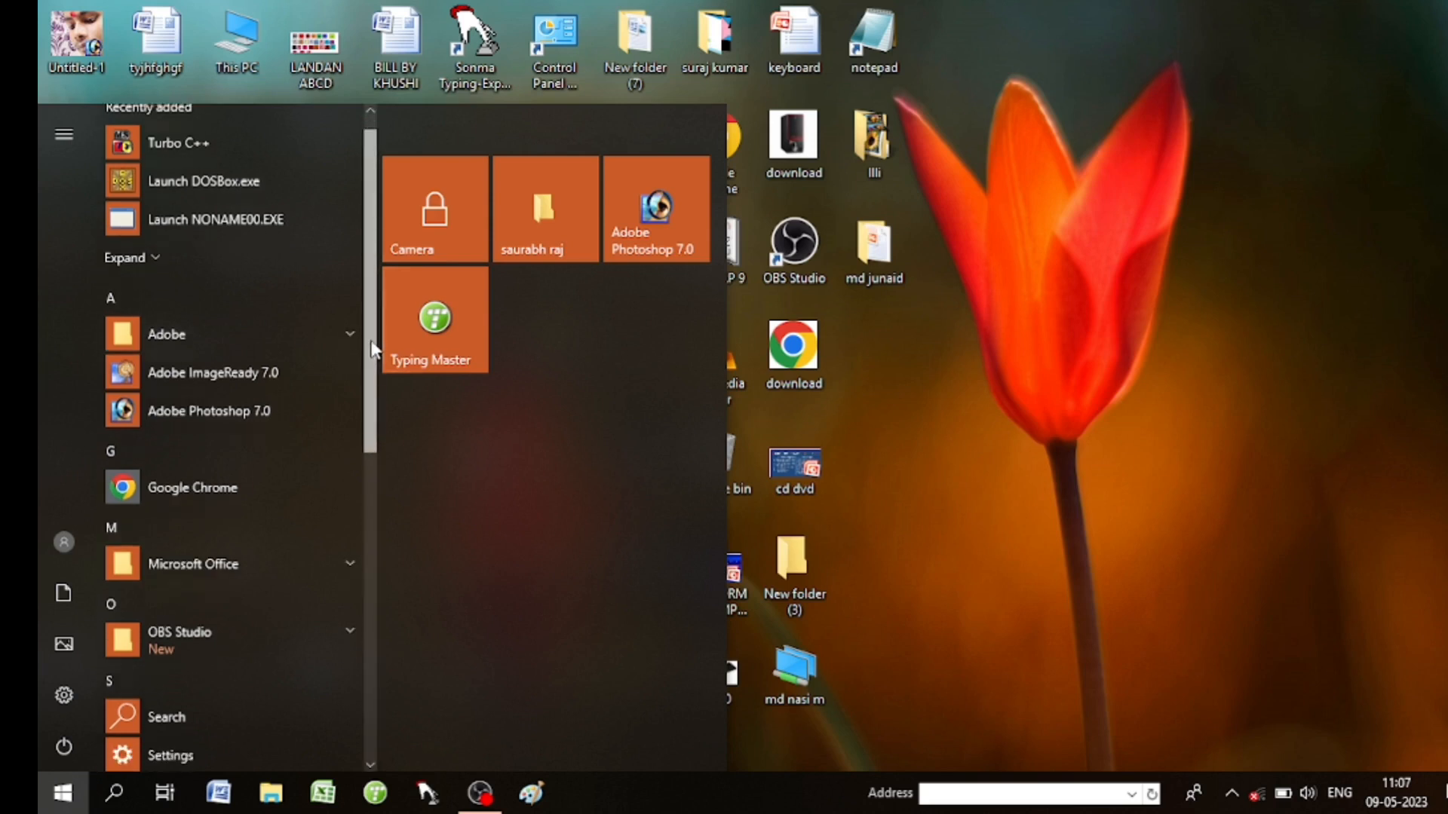
{"action": "scroll", "coordinate": [373, 346], "scroll_direction": "down", "scroll_amount": 7}
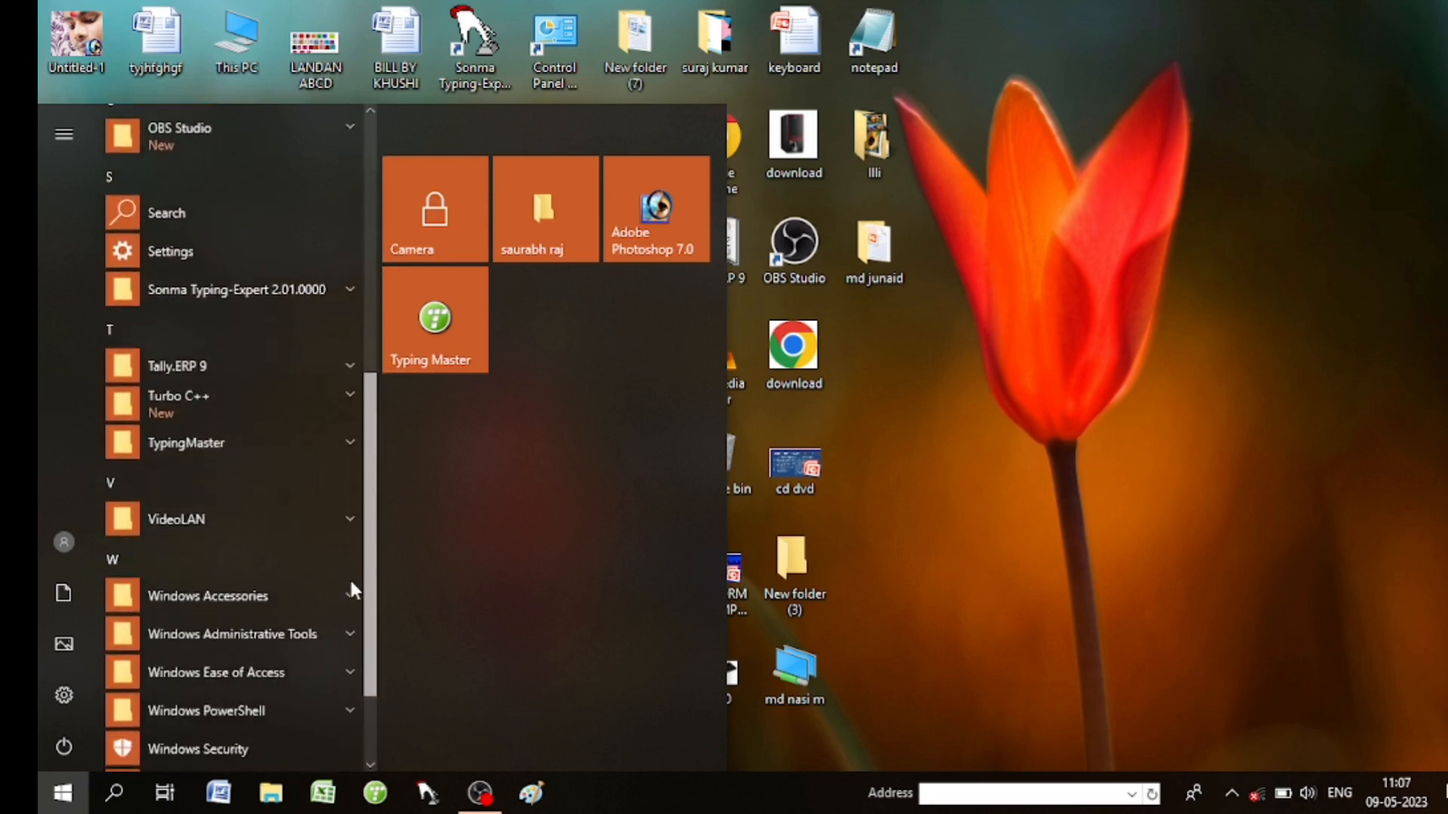
{"action": "scroll", "coordinate": [351, 596], "scroll_direction": "down", "scroll_amount": 2}
{"action": "scroll", "coordinate": [352, 622], "scroll_direction": "down", "scroll_amount": 1}
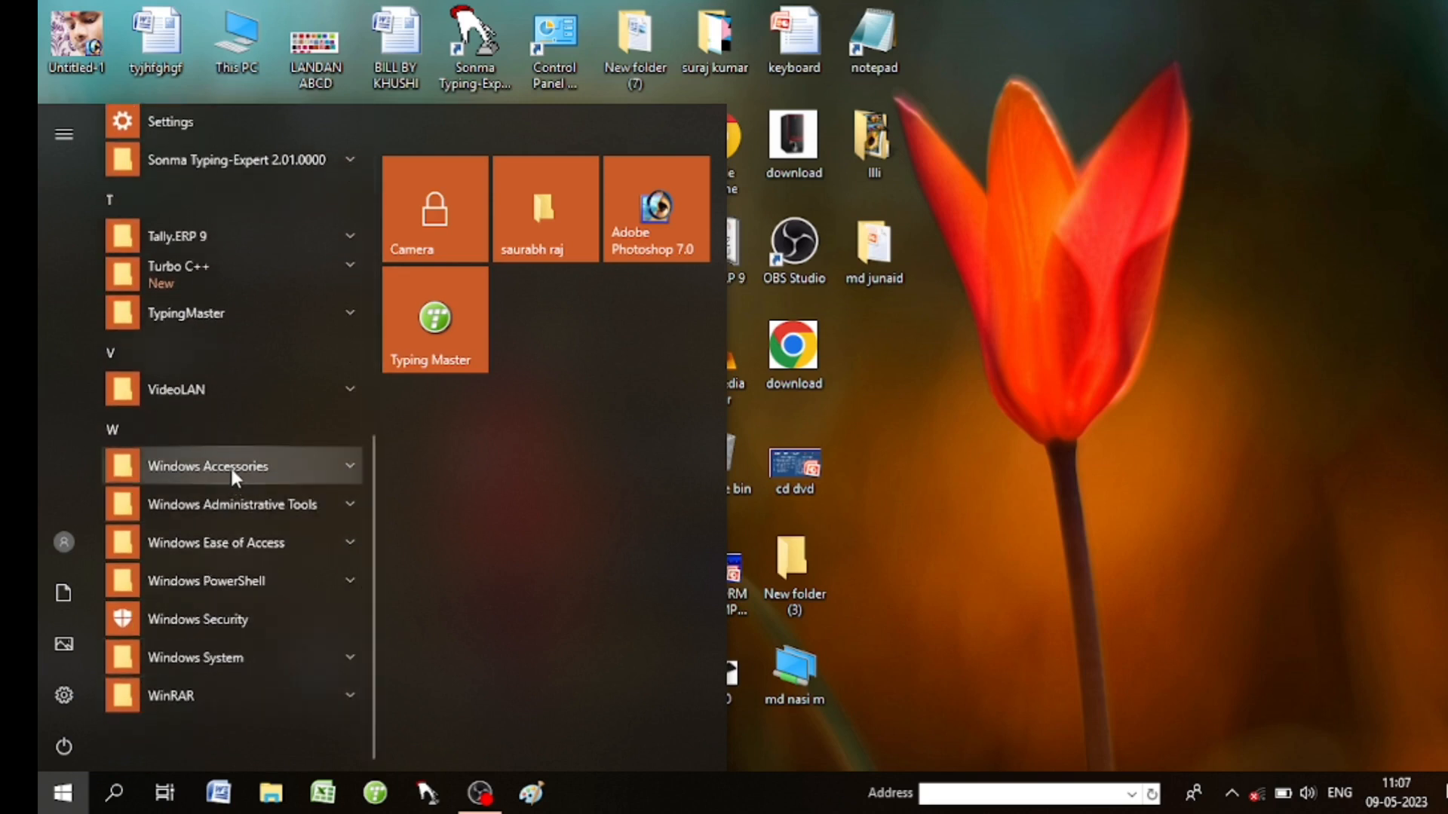
{"action": "left_click", "coordinate": [229, 464]}
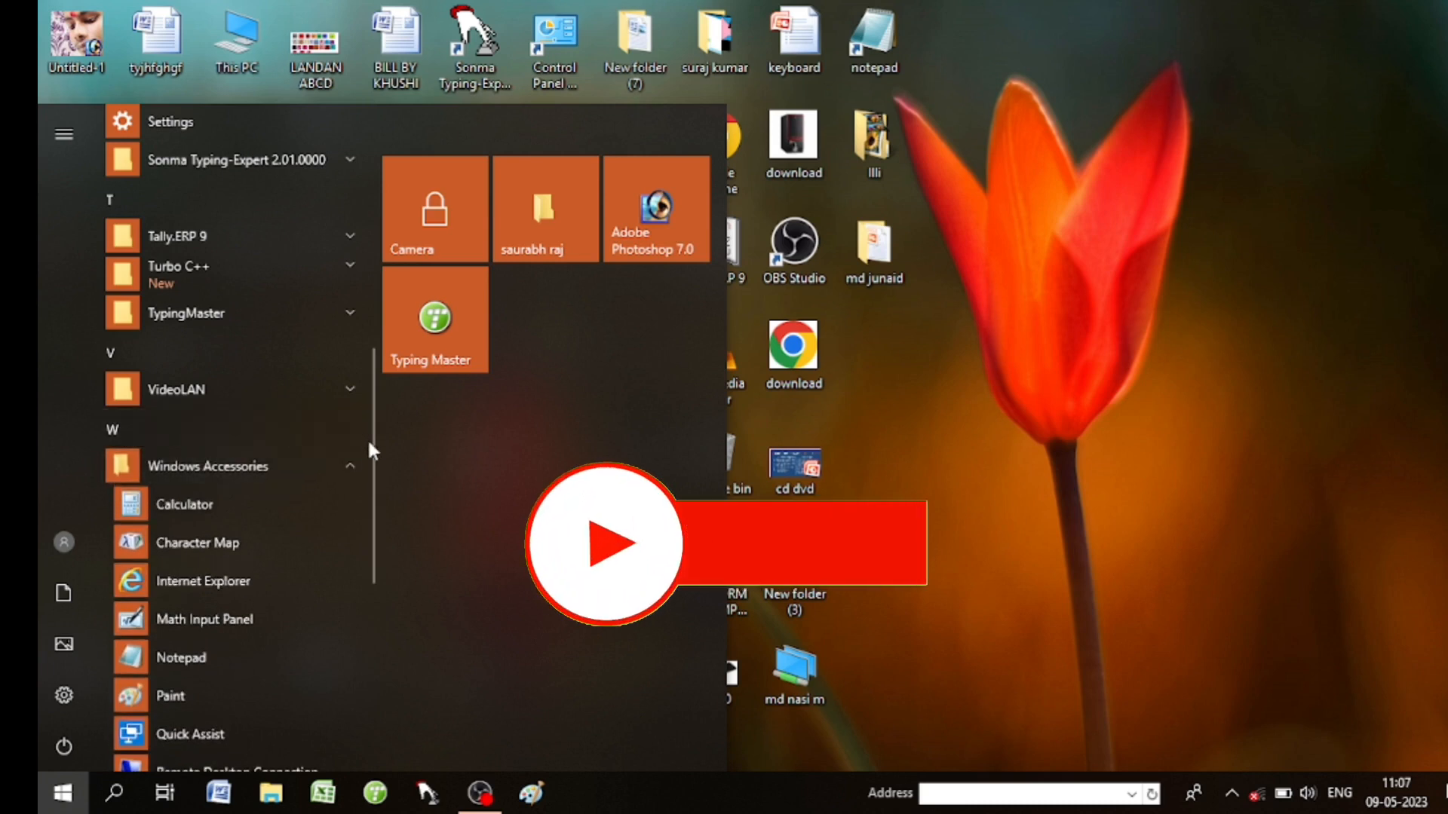
{"action": "scroll", "coordinate": [372, 451], "scroll_direction": "down", "scroll_amount": 4}
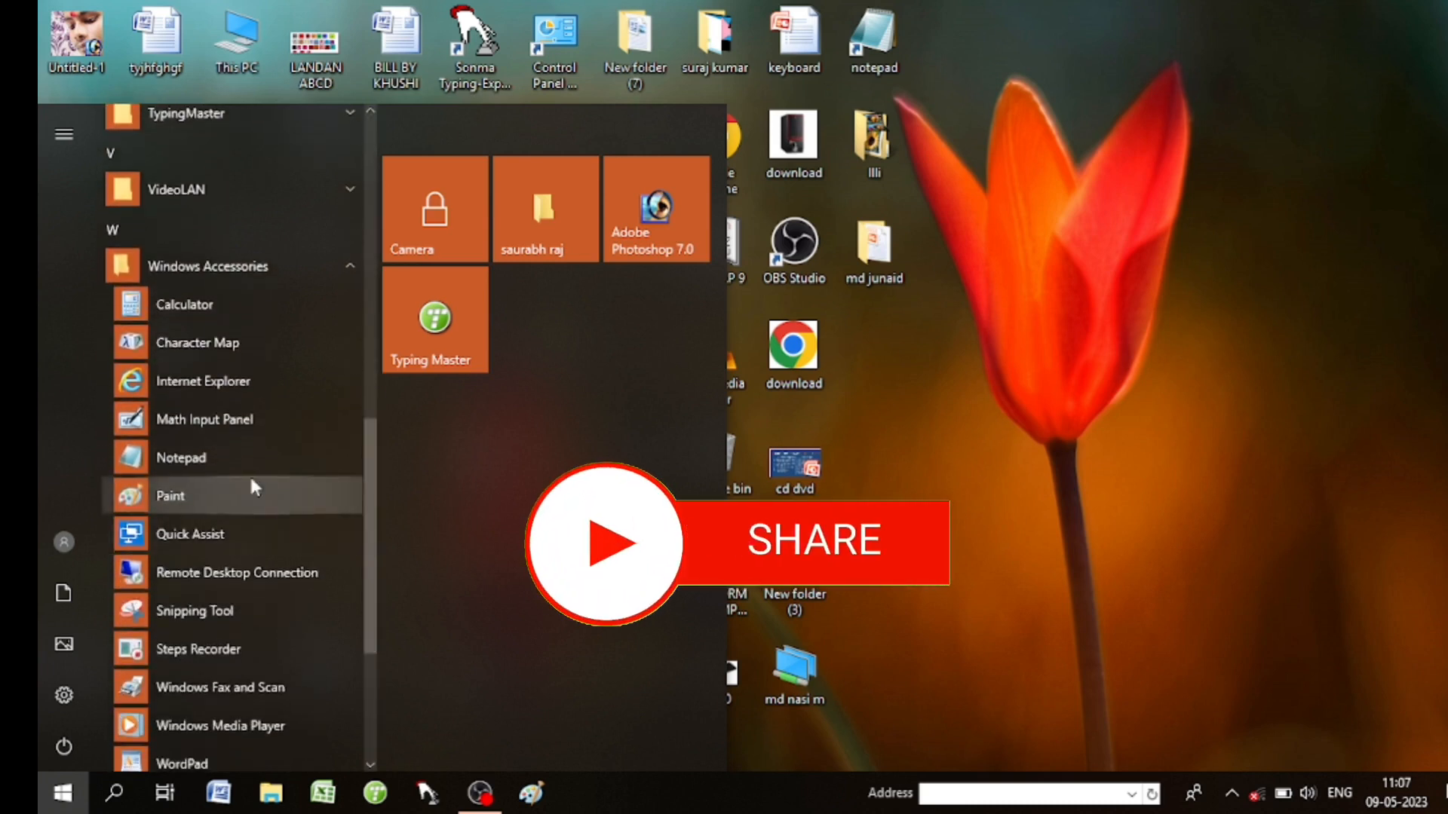
{"action": "left_click", "coordinate": [207, 456]}
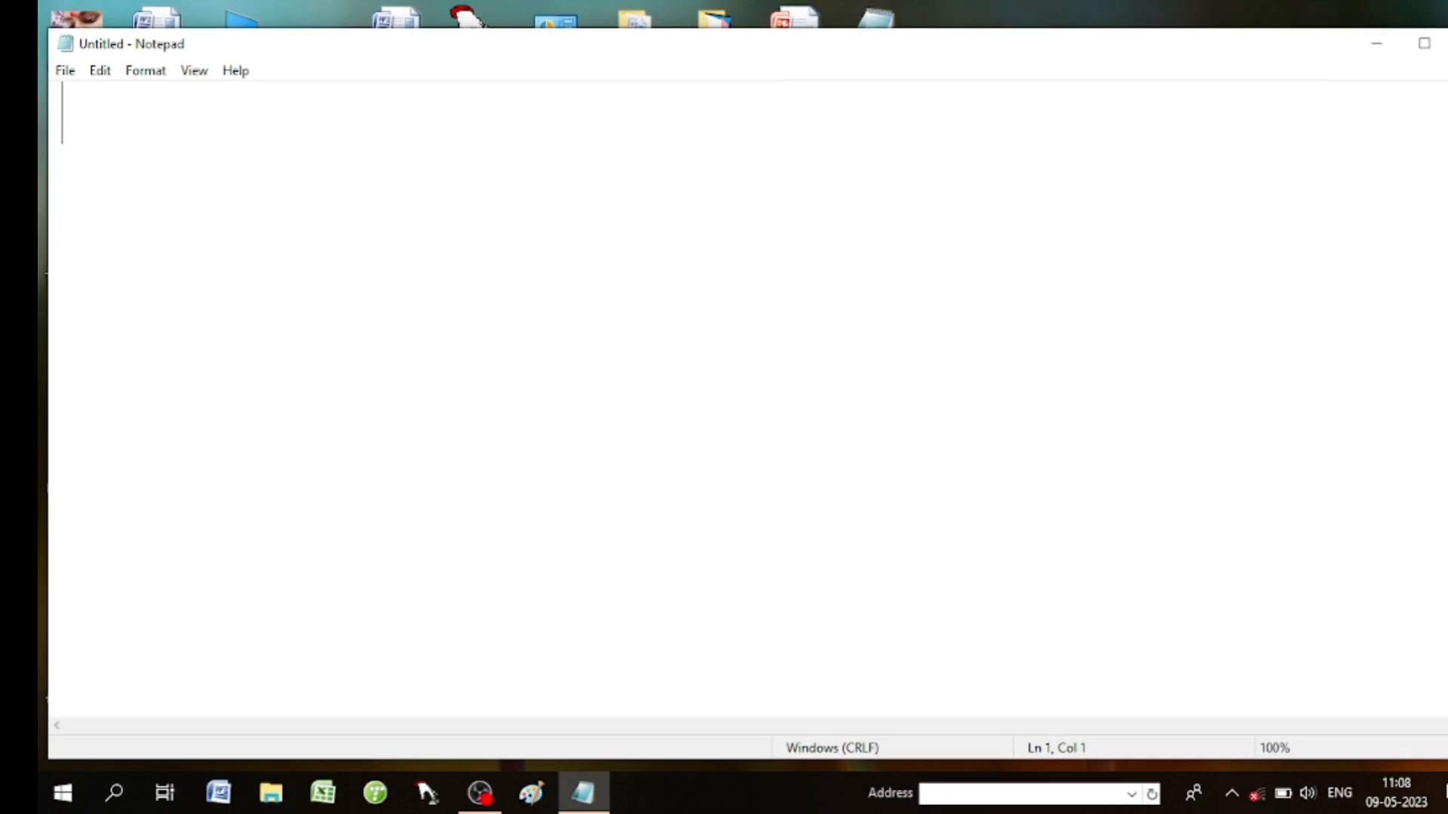
Close the Notepad window and refresh the desktop.
{"action": "key", "text": "alt+F4"}
{"action": "right_click", "coordinate": [1226, 89]}
{"action": "left_click", "coordinate": [1273, 151]}
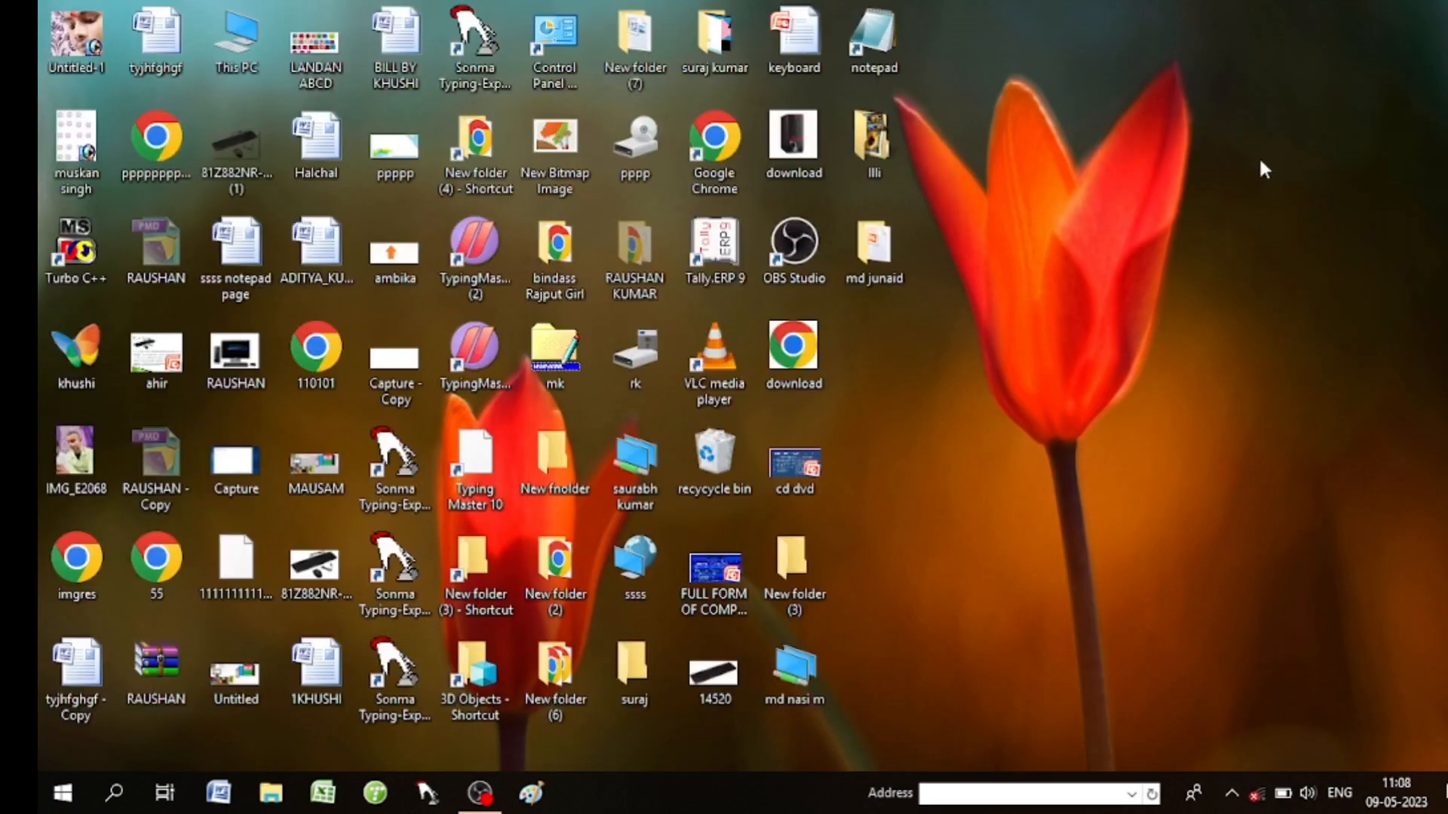
Launch a new Notepad window by running 'notepad' from the Run dialog.
{"action": "key", "text": "super+r"}
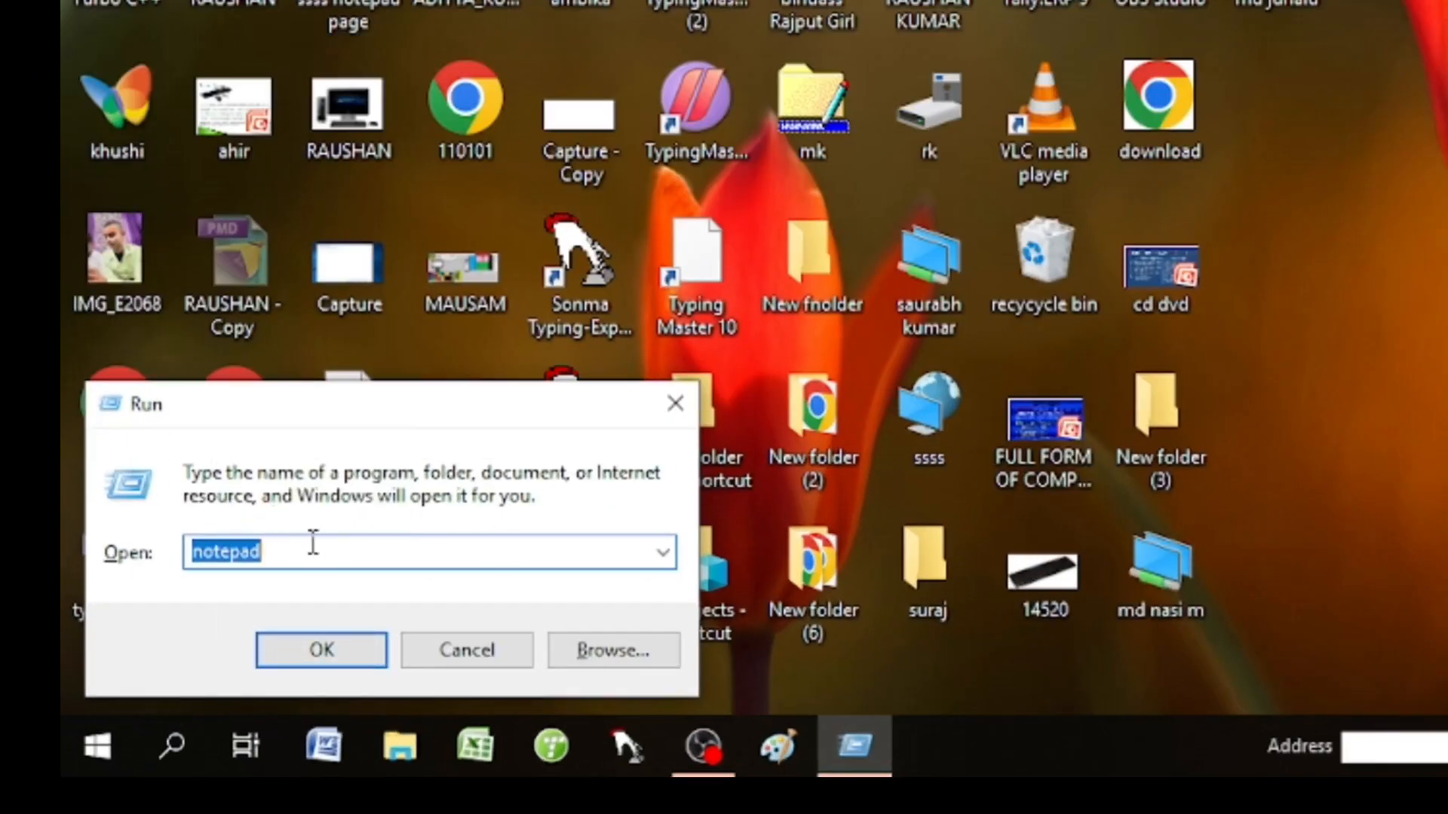
{"action": "key", "text": "BackSpace"}
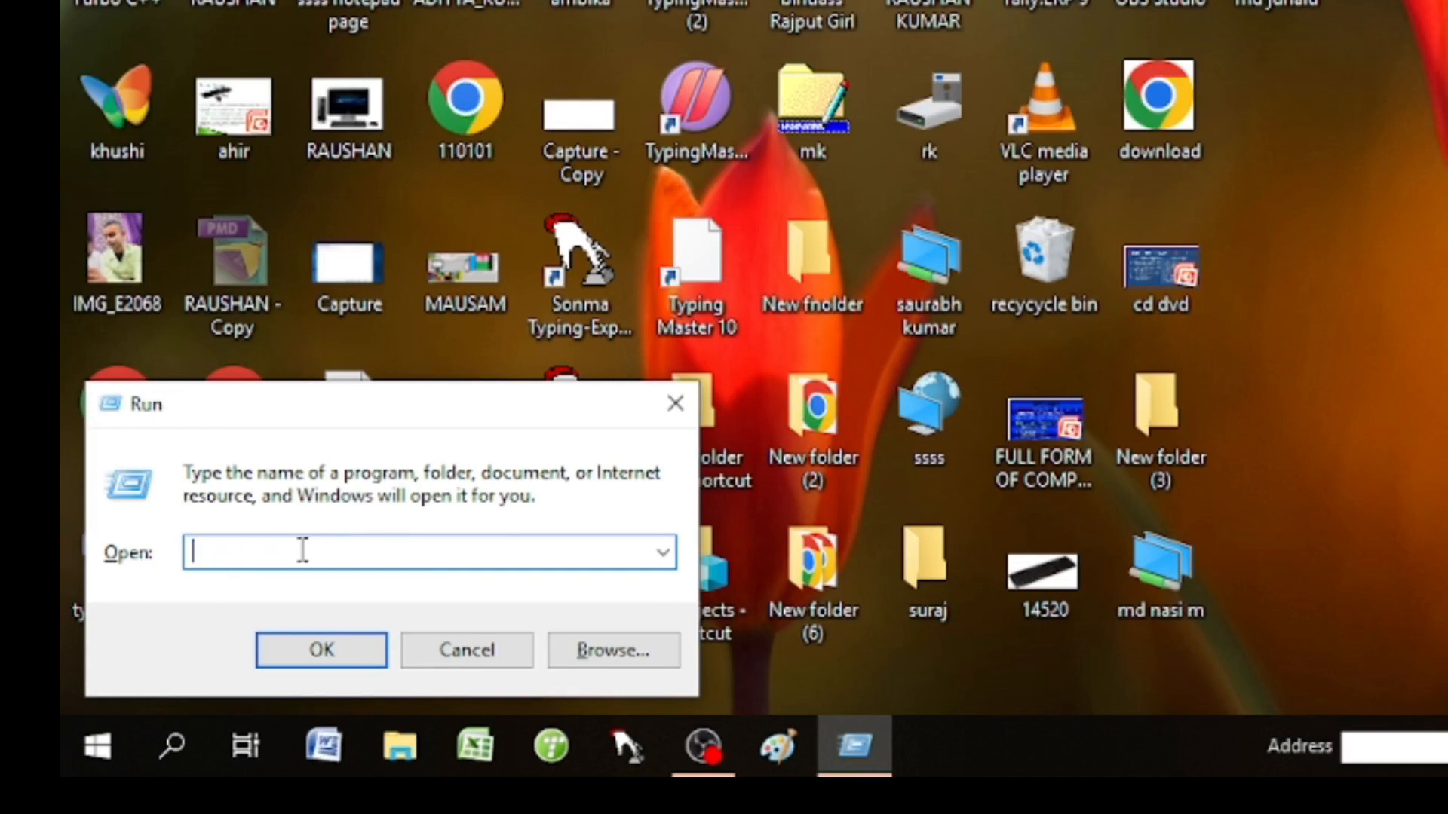
{"action": "type", "text": "note"}
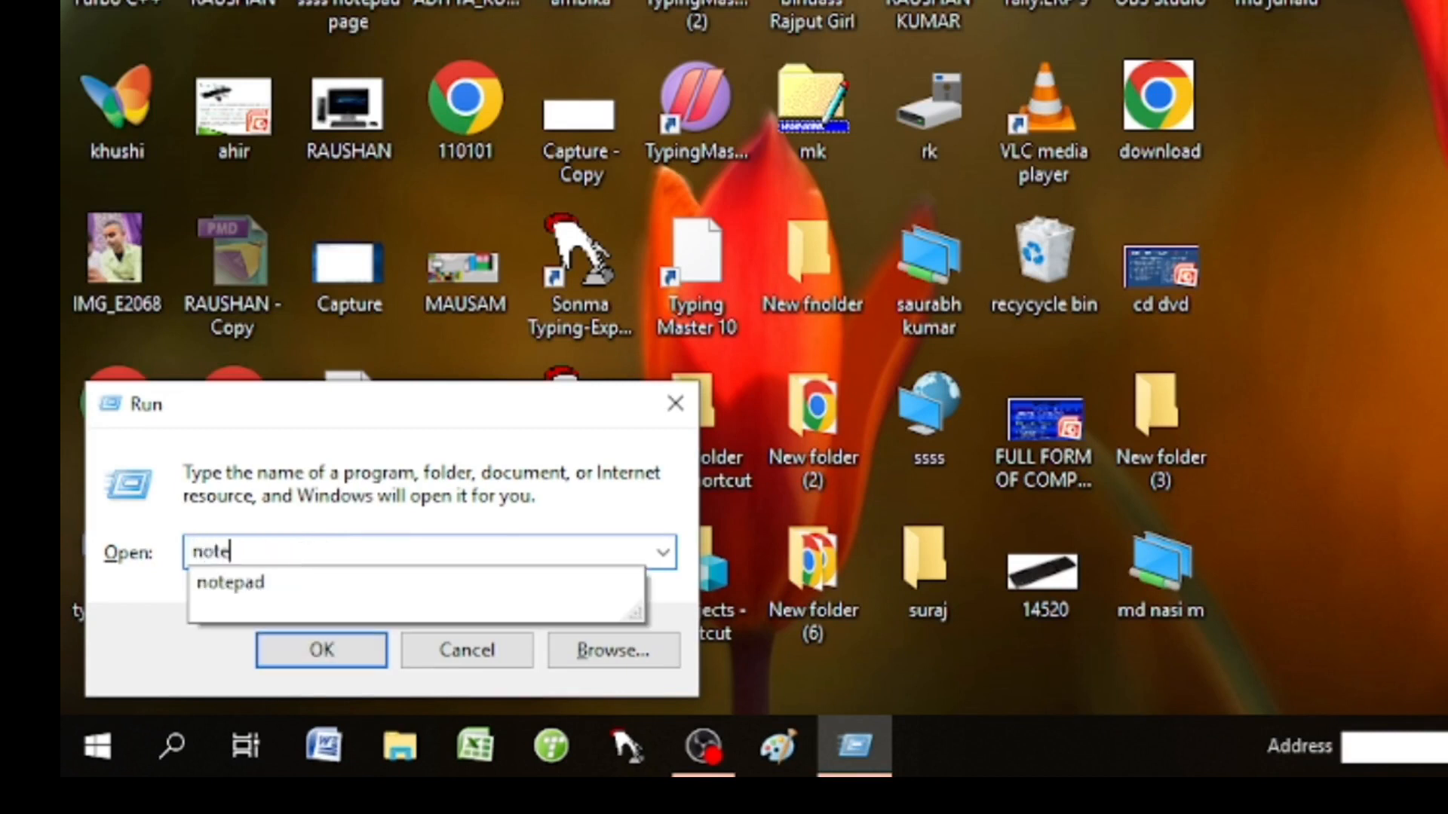
{"action": "type", "text": "pad"}
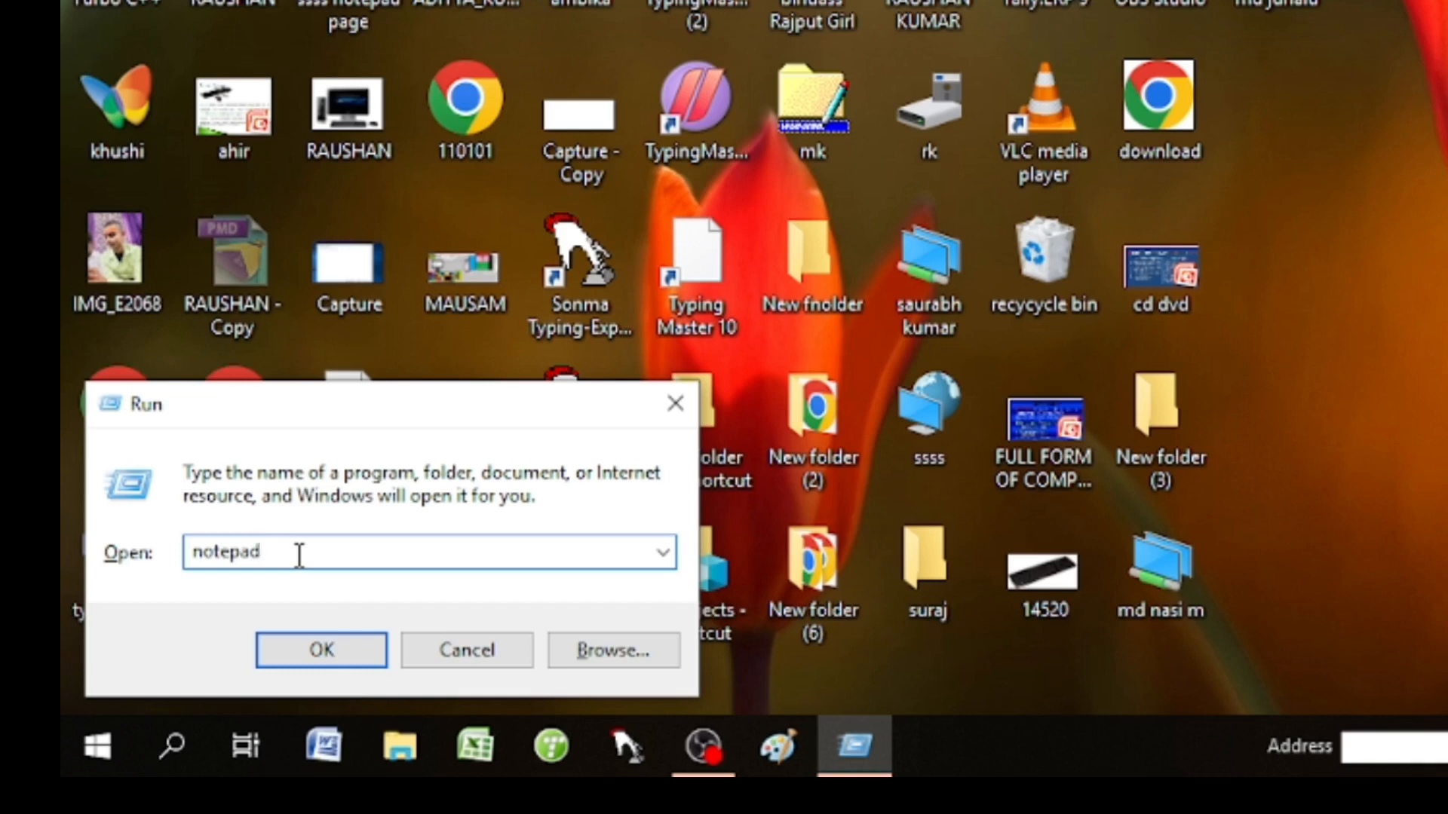
{"action": "key", "text": "Return"}
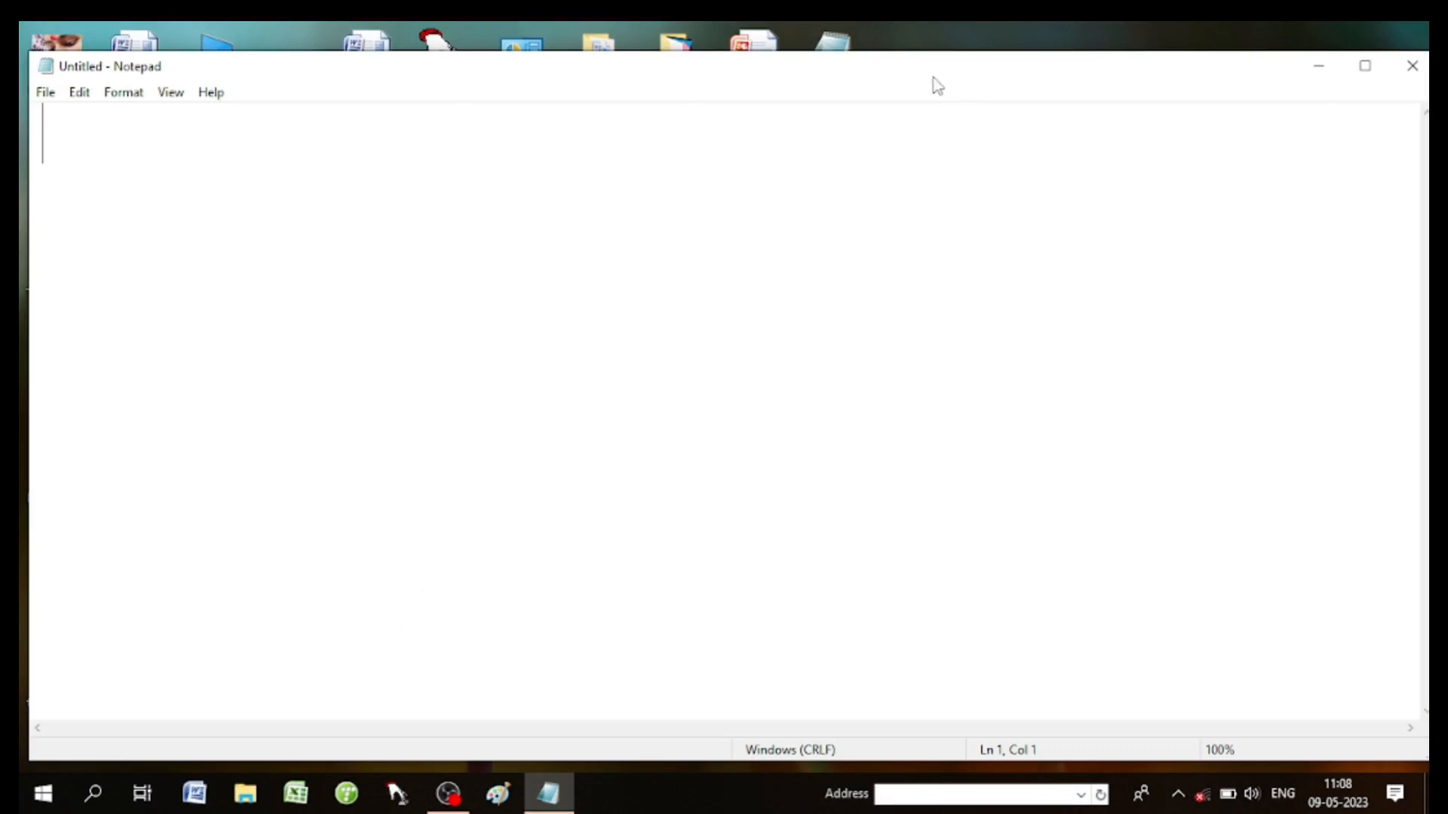
Move the Notepad window up and left, then maximize it and restore it.
{"action": "left_click_drag", "start_coordinate": [934, 78], "coordinate": [795, 48]}
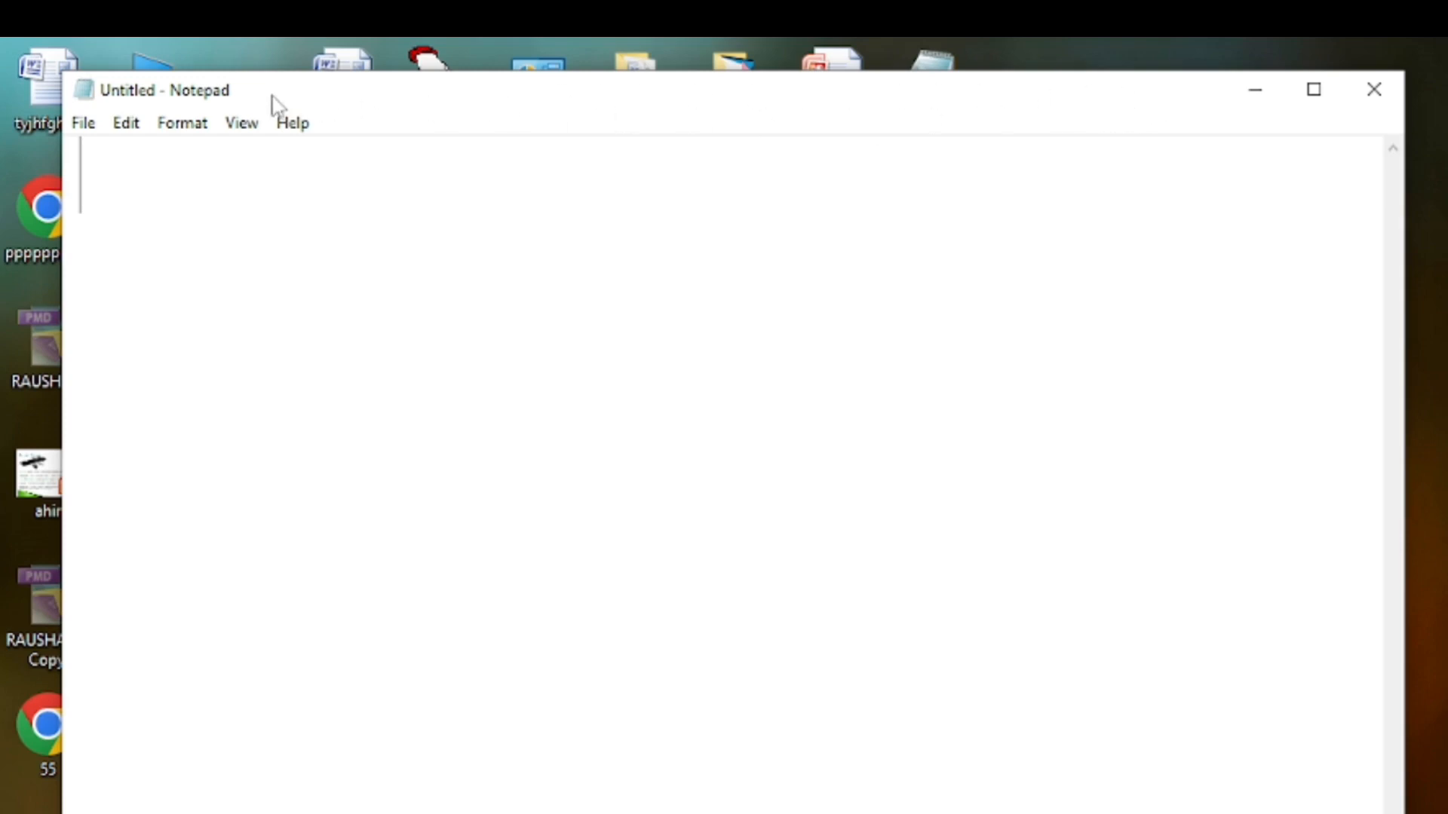
{"action": "double_click", "coordinate": [553, 101]}
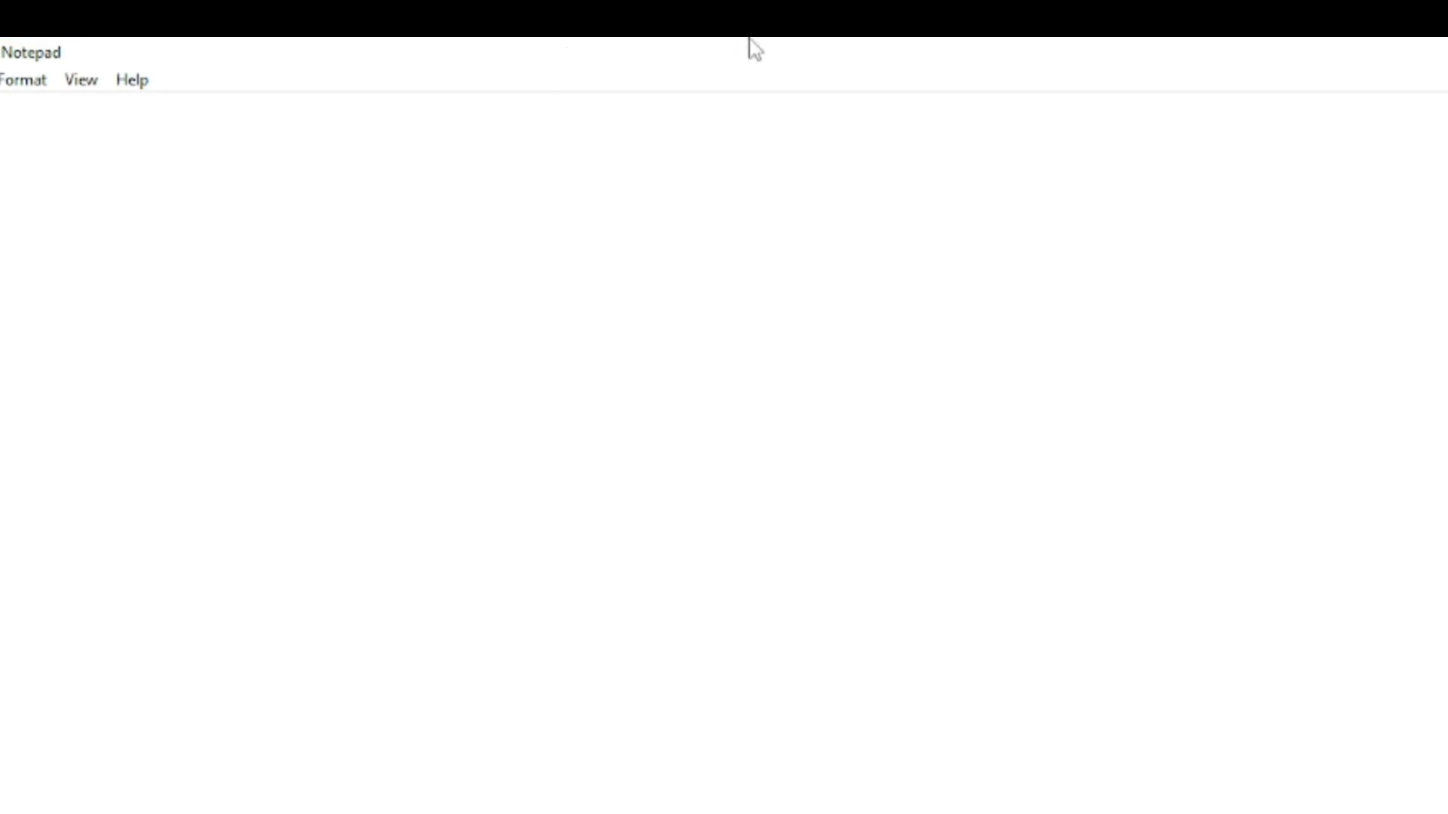
{"action": "double_click", "coordinate": [730, 55]}
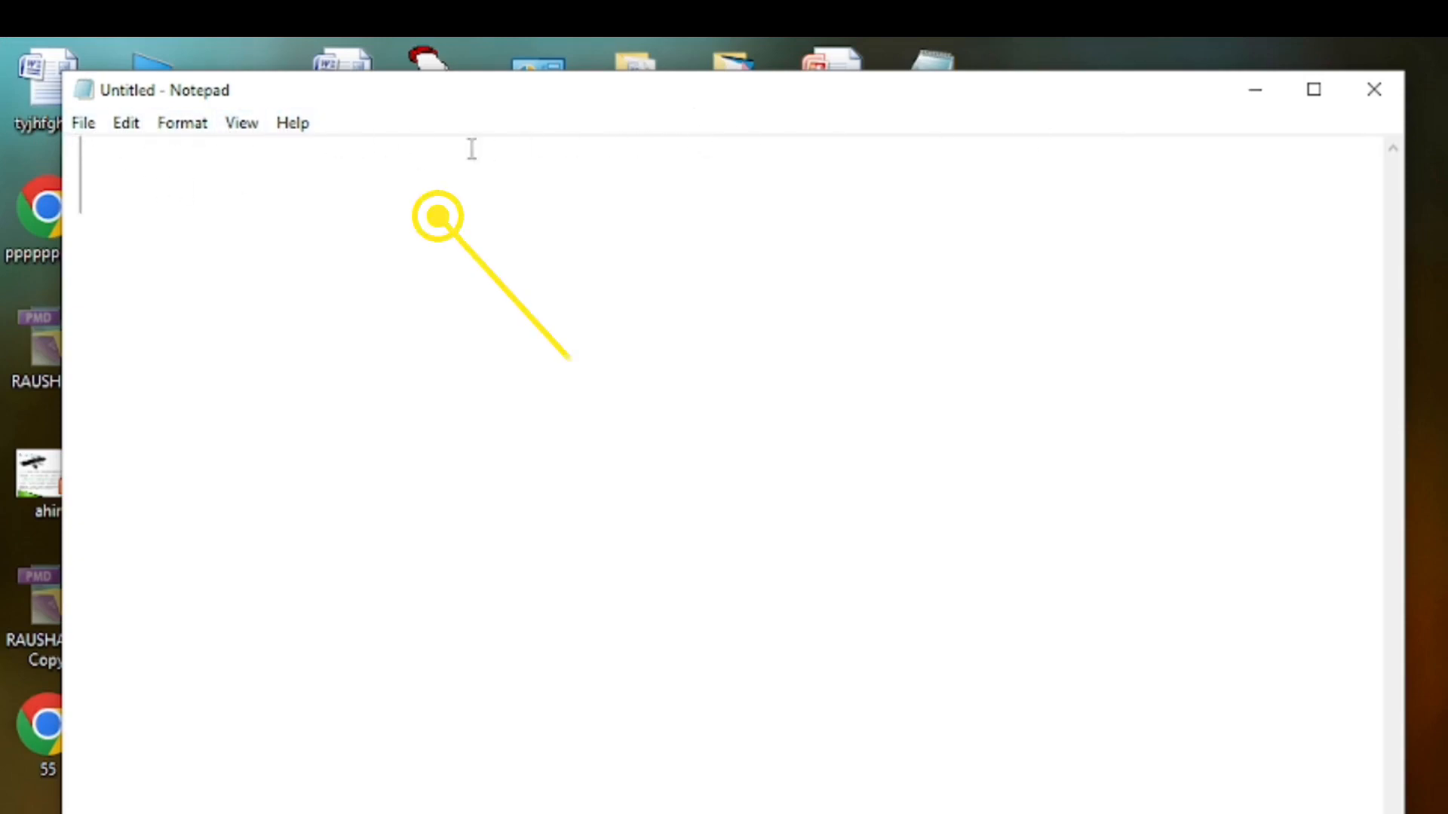
{"action": "left_click", "coordinate": [83, 128]}
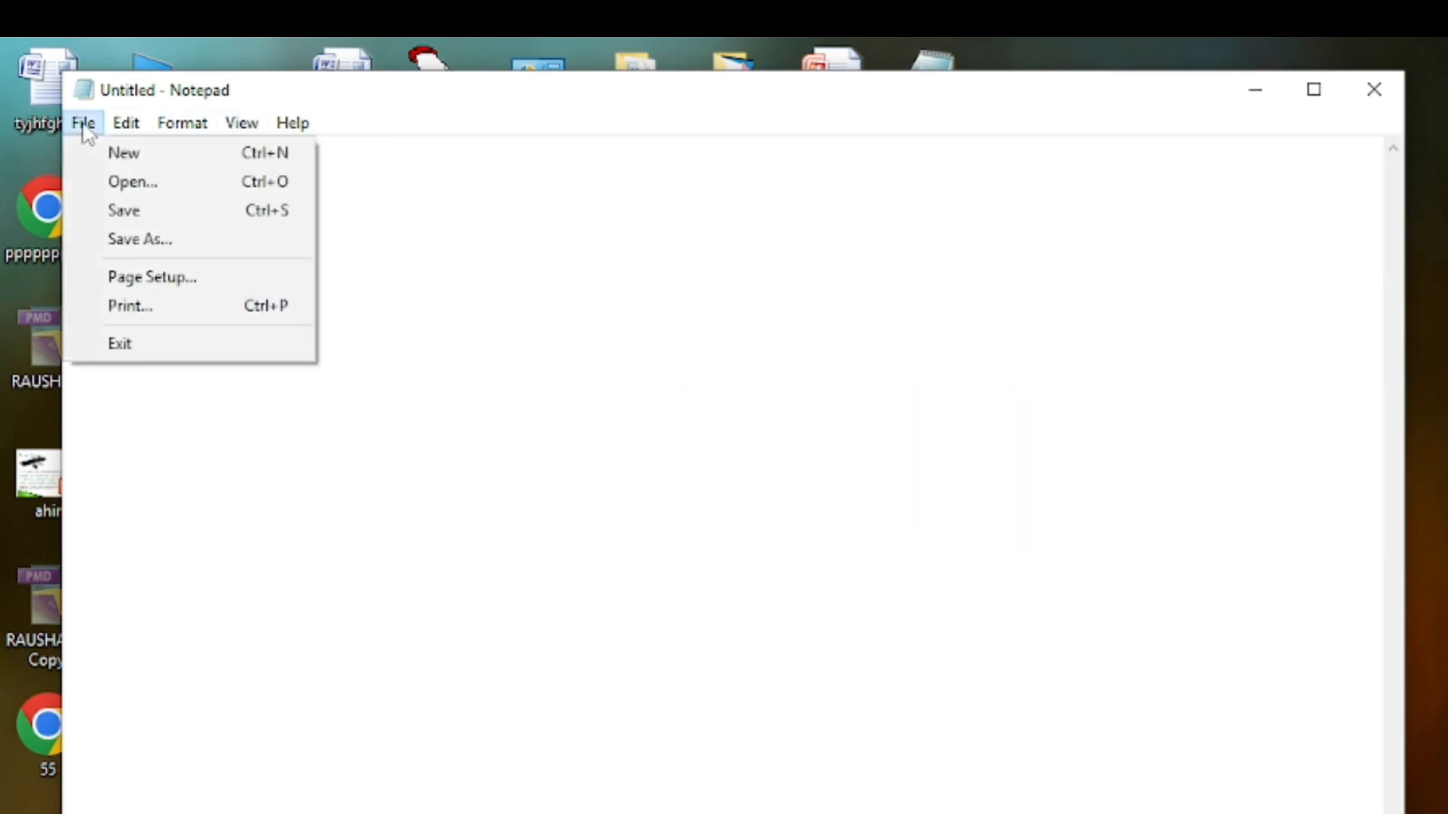
{"action": "left_click", "coordinate": [128, 155]}
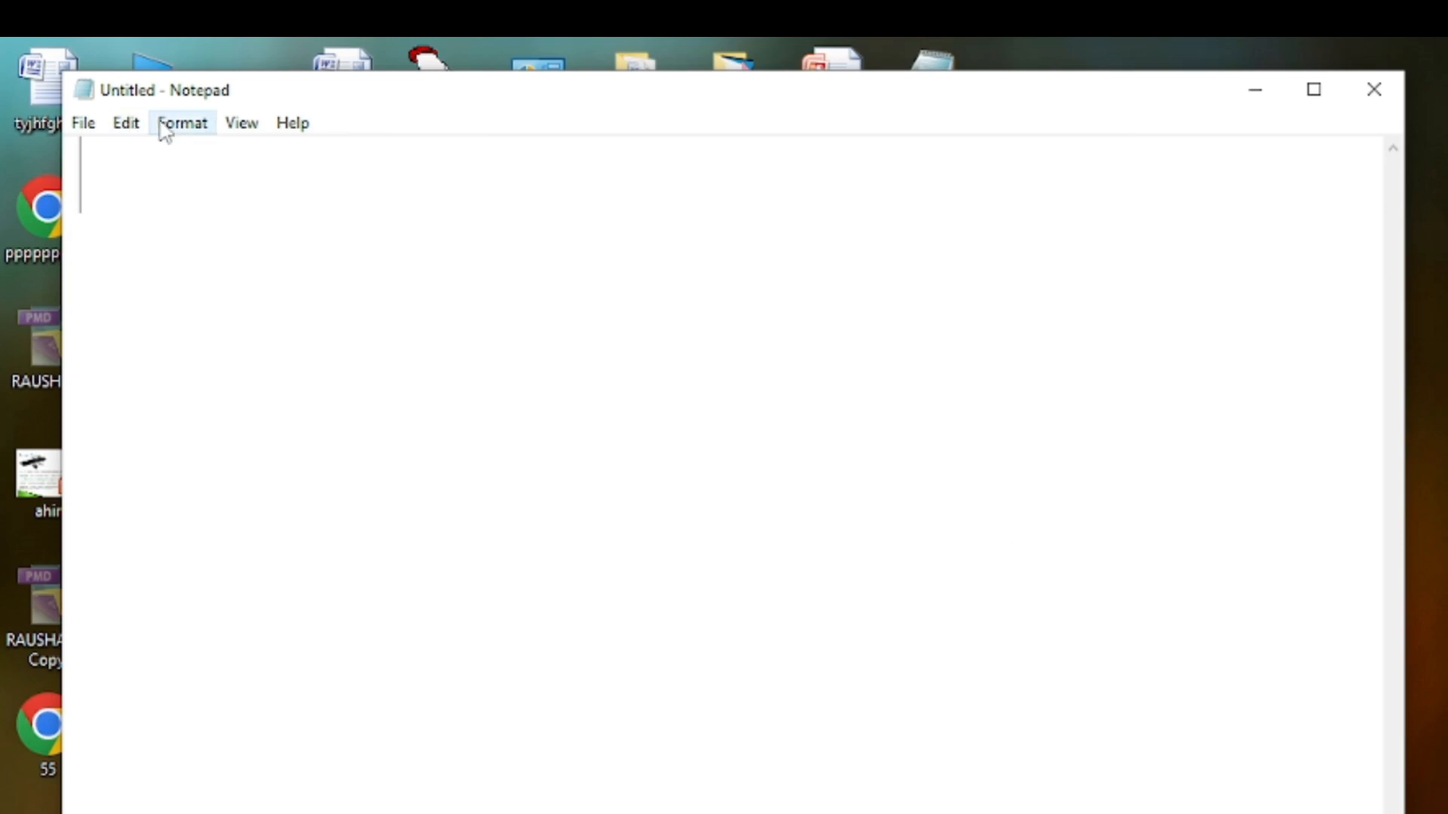
{"action": "left_click", "coordinate": [163, 126]}
{"action": "mouse_move", "coordinate": [233, 129]}
{"action": "mouse_move", "coordinate": [294, 127]}
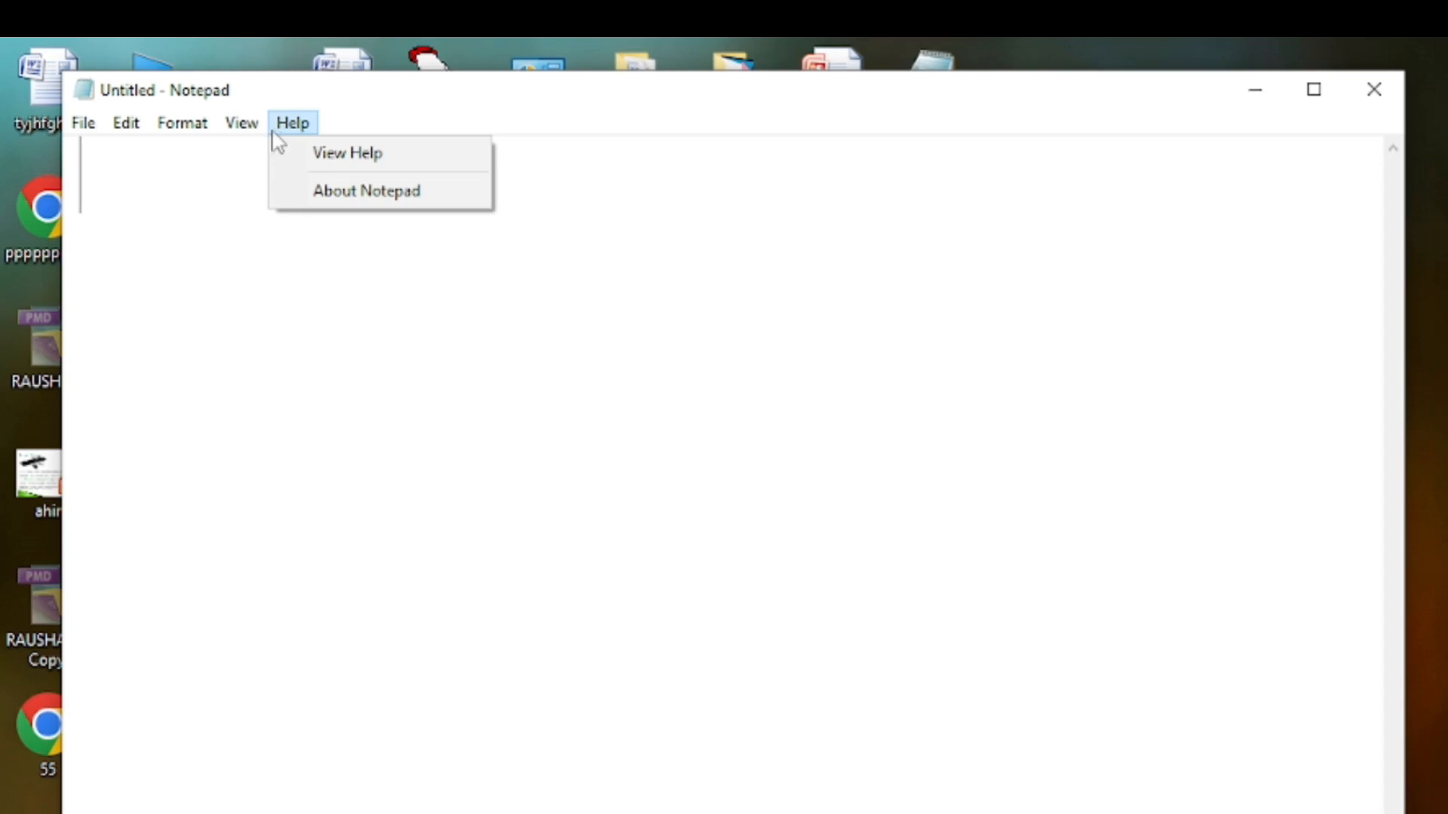
{"action": "left_click", "coordinate": [520, 513]}
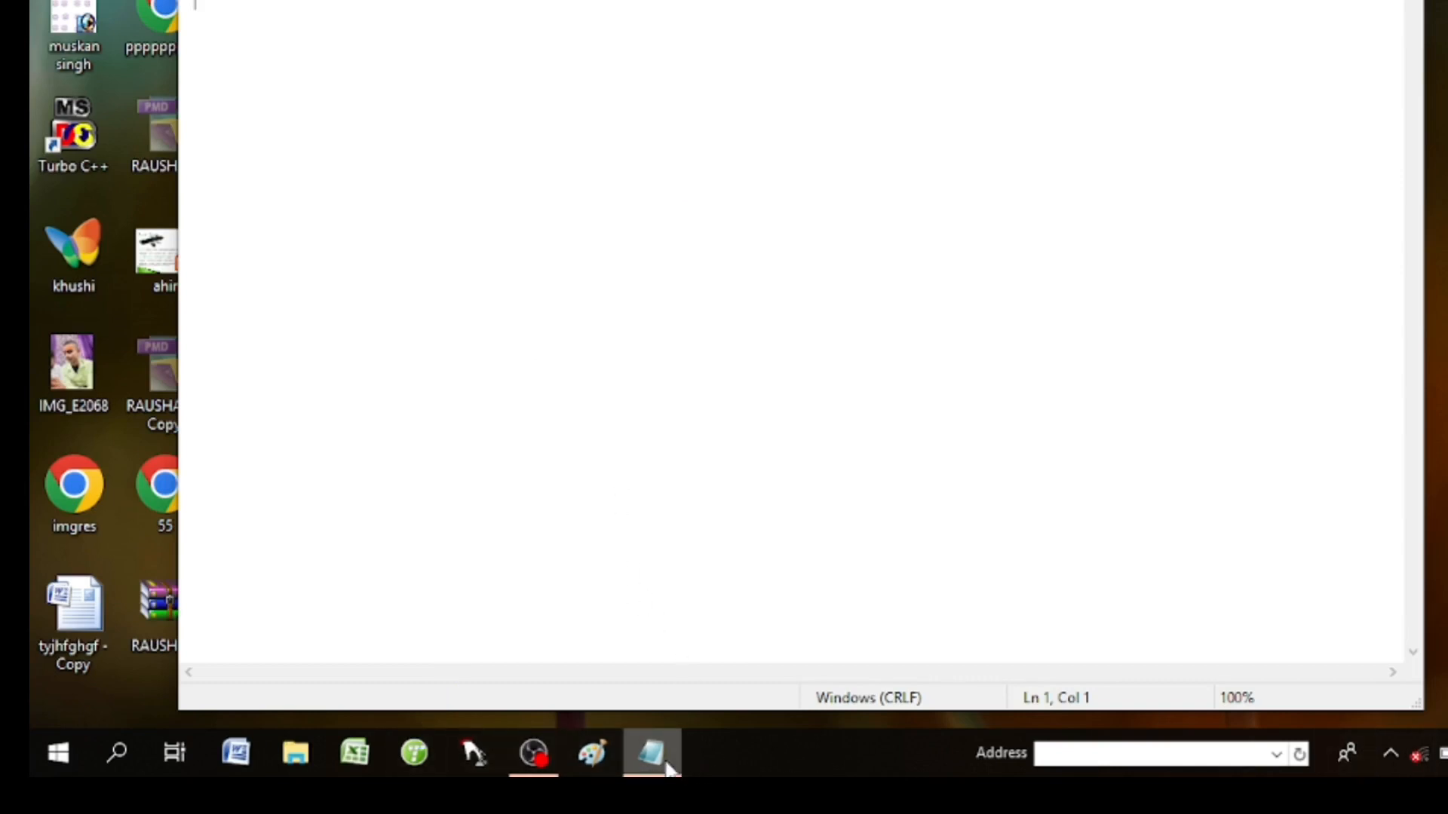
{"action": "mouse_move", "coordinate": [667, 767]}
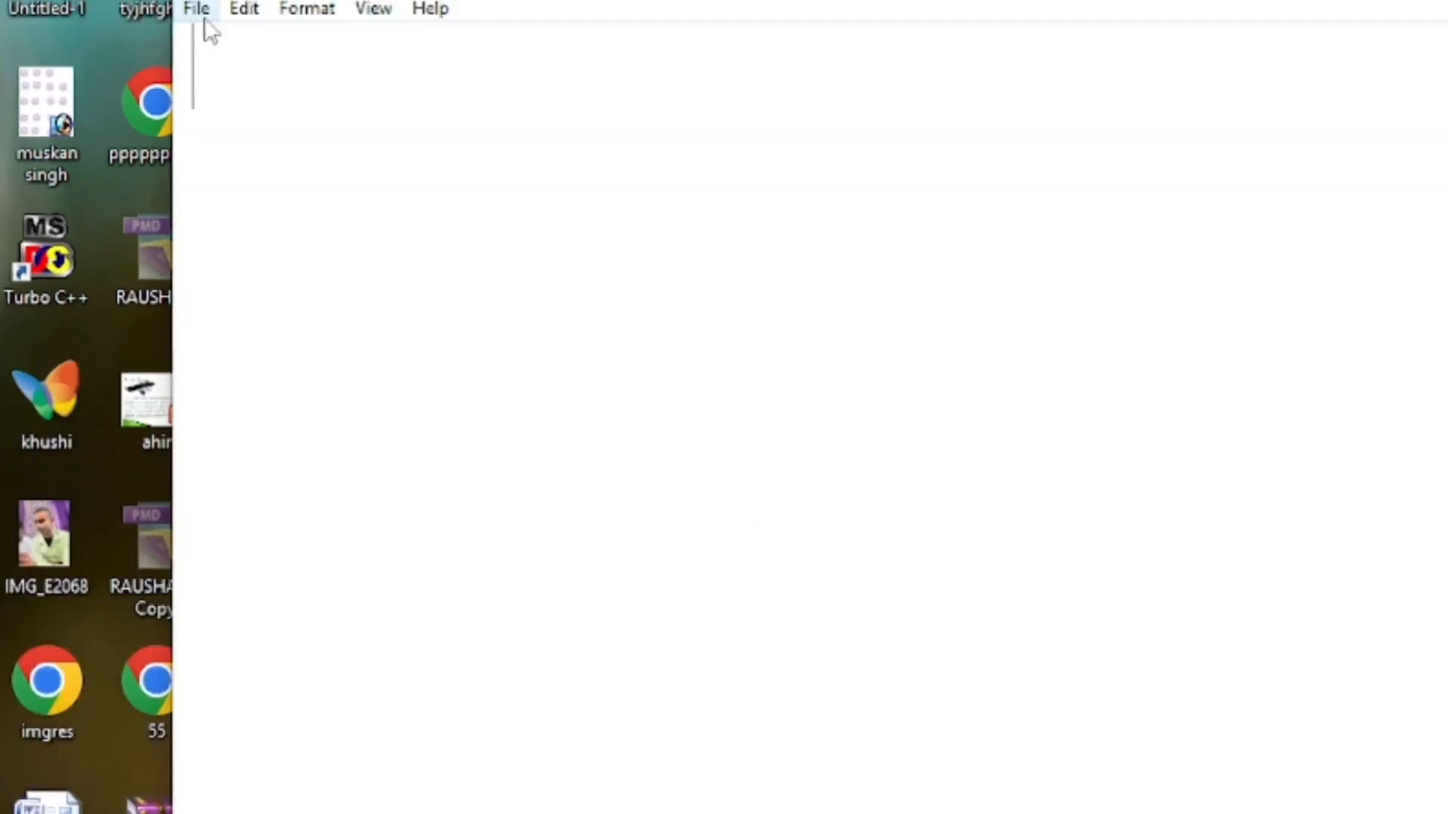
Open the File menu in the empty Untitled Notepad window.
{"action": "left_click", "coordinate": [201, 62]}
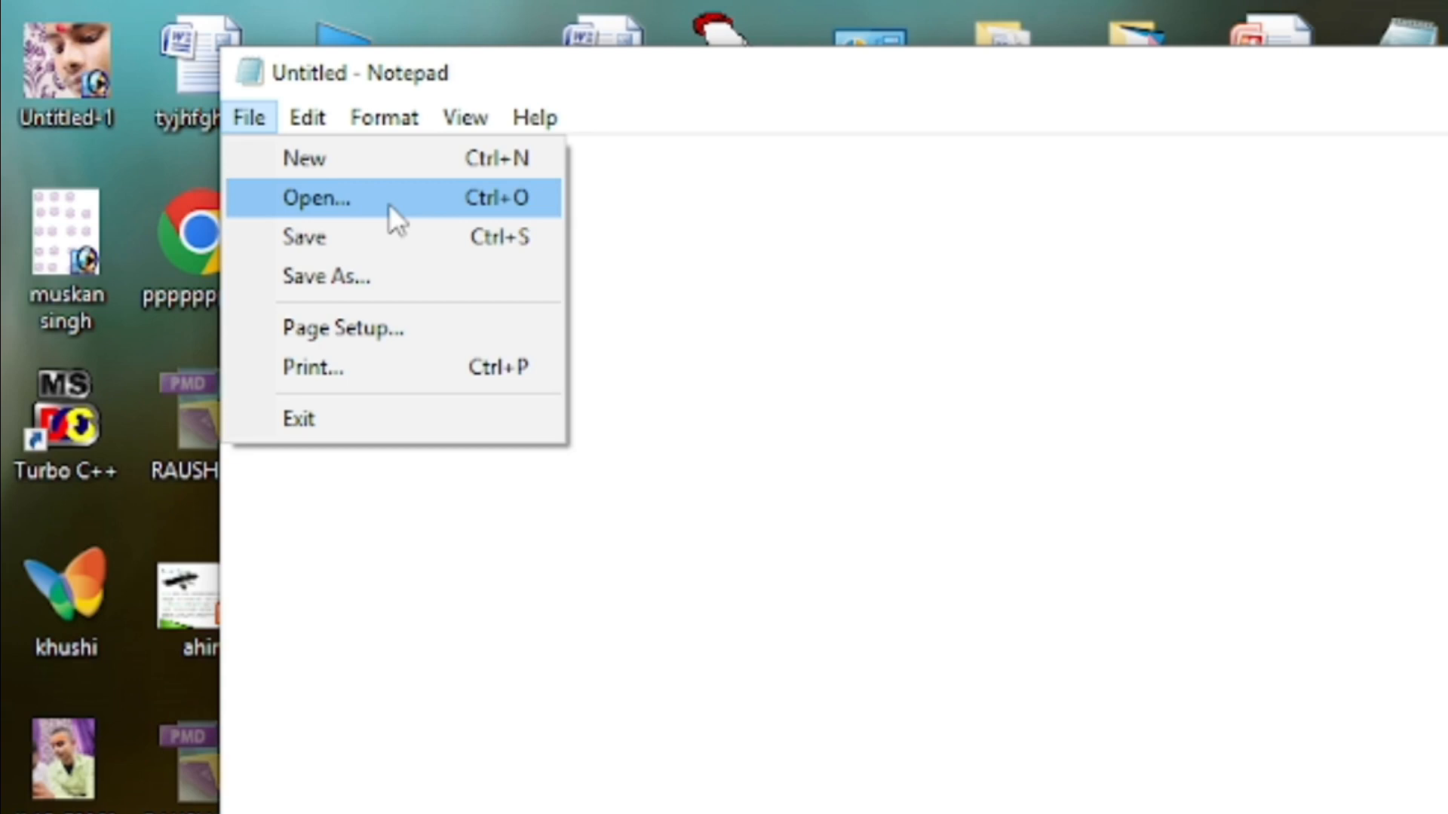
Open and scroll through the skills text file from Documents, then start a new blank document.
{"action": "left_click", "coordinate": [388, 198]}
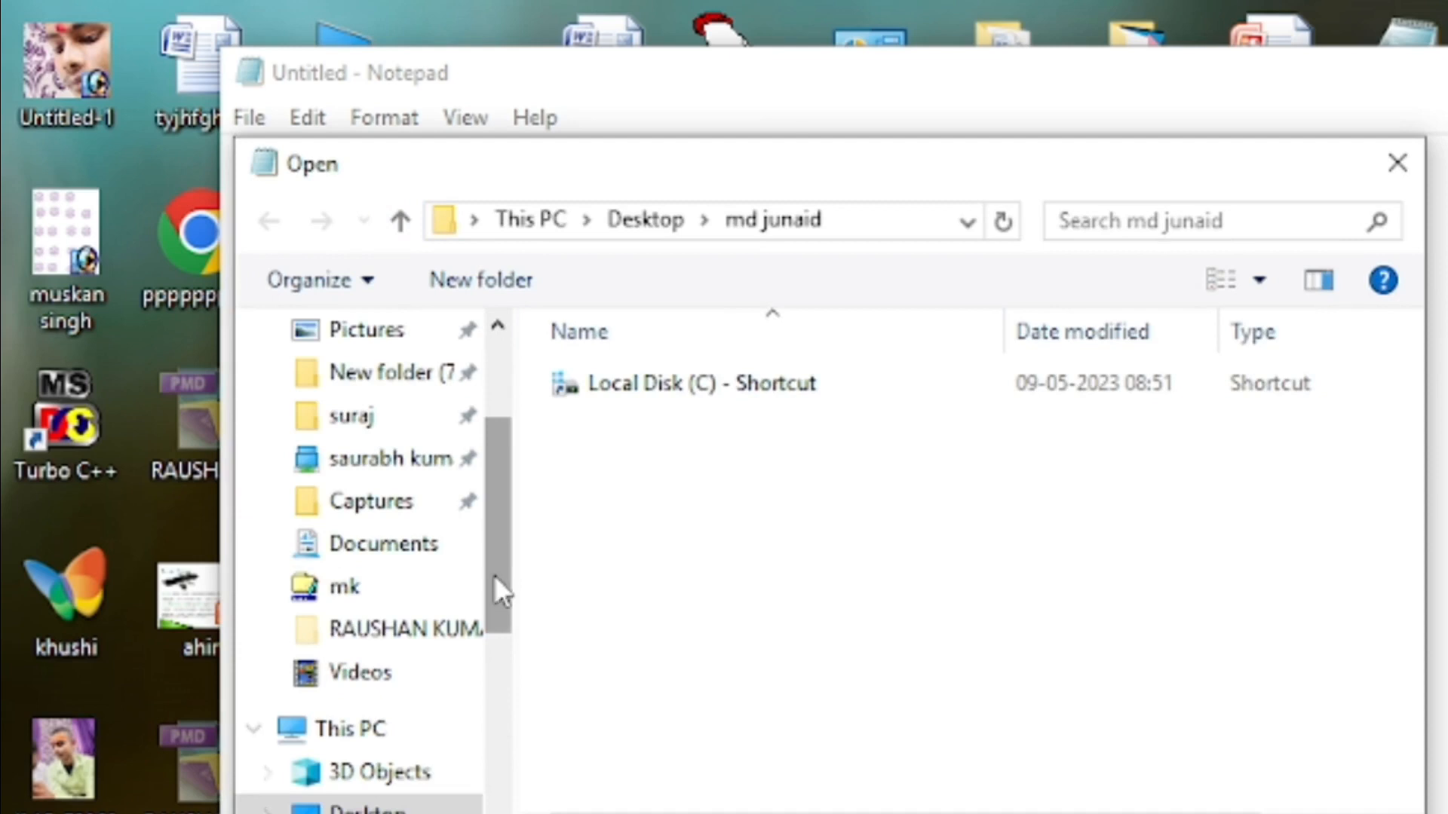
{"action": "left_click", "coordinate": [393, 562]}
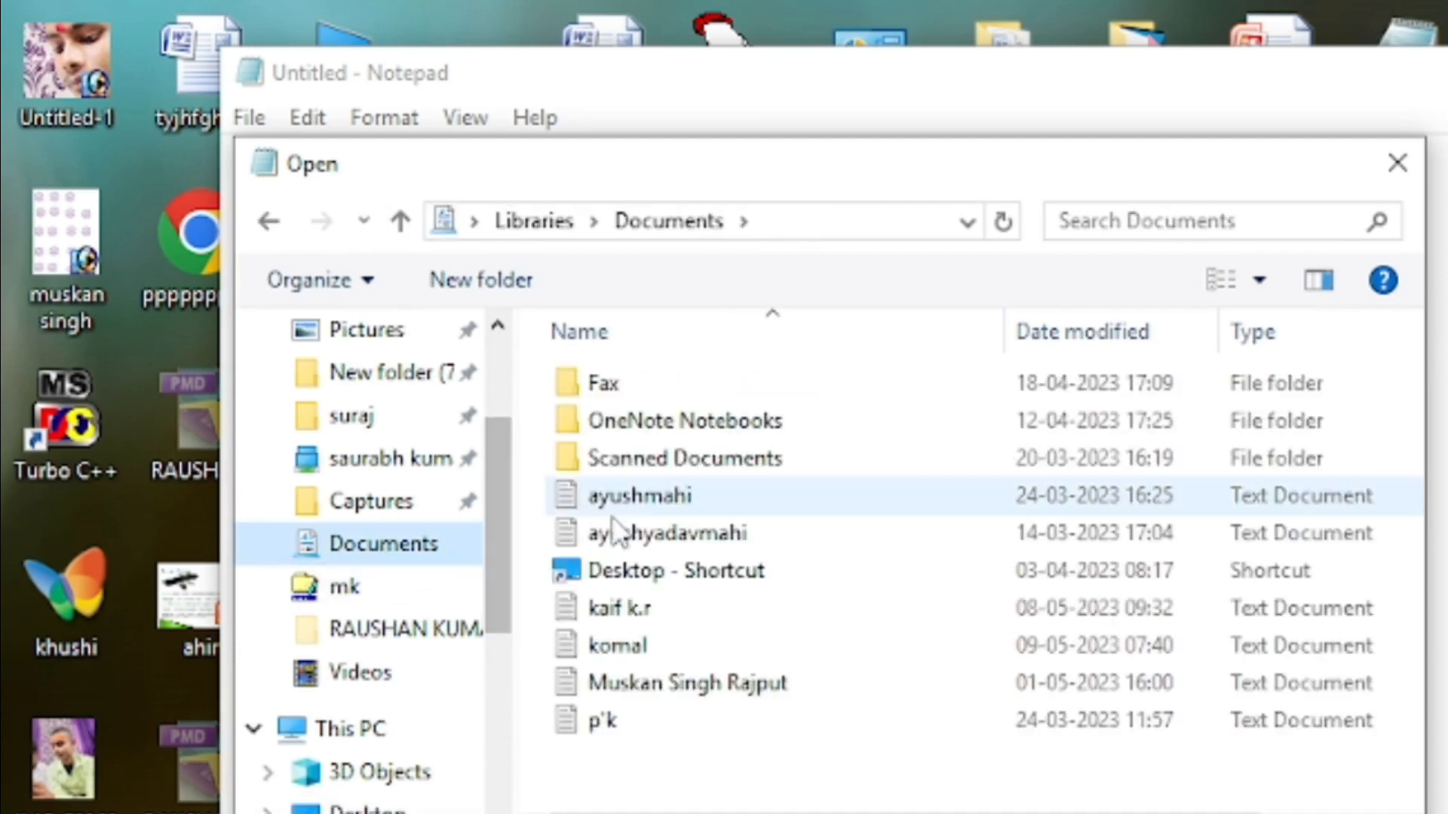
{"action": "double_click", "coordinate": [627, 687]}
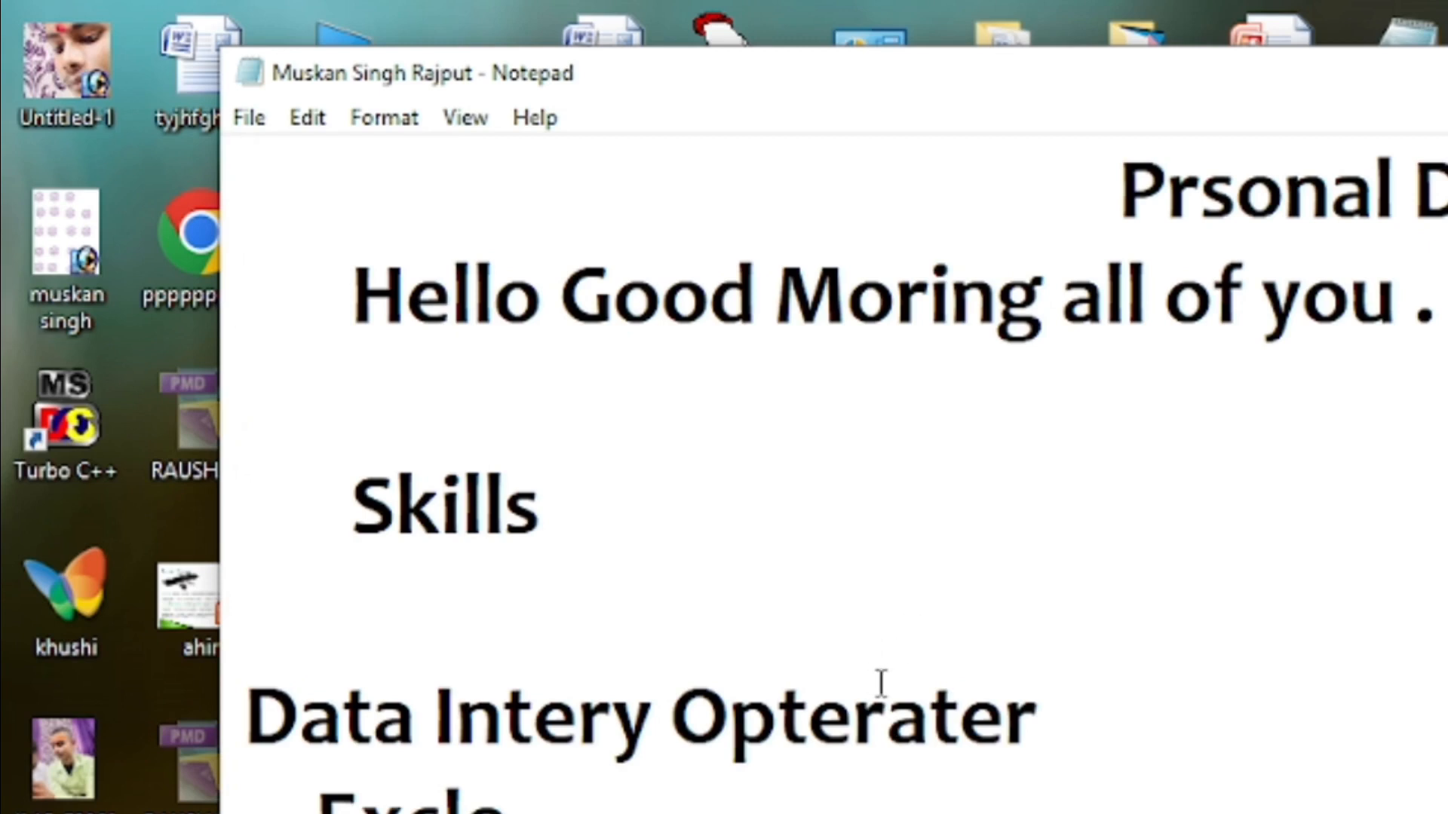
{"action": "scroll", "coordinate": [986, 713], "scroll_direction": "down", "scroll_amount": 2}
{"action": "scroll", "coordinate": [987, 712], "scroll_direction": "up", "scroll_amount": 2}
{"action": "scroll", "coordinate": [830, 452], "scroll_direction": "down", "scroll_amount": 2}
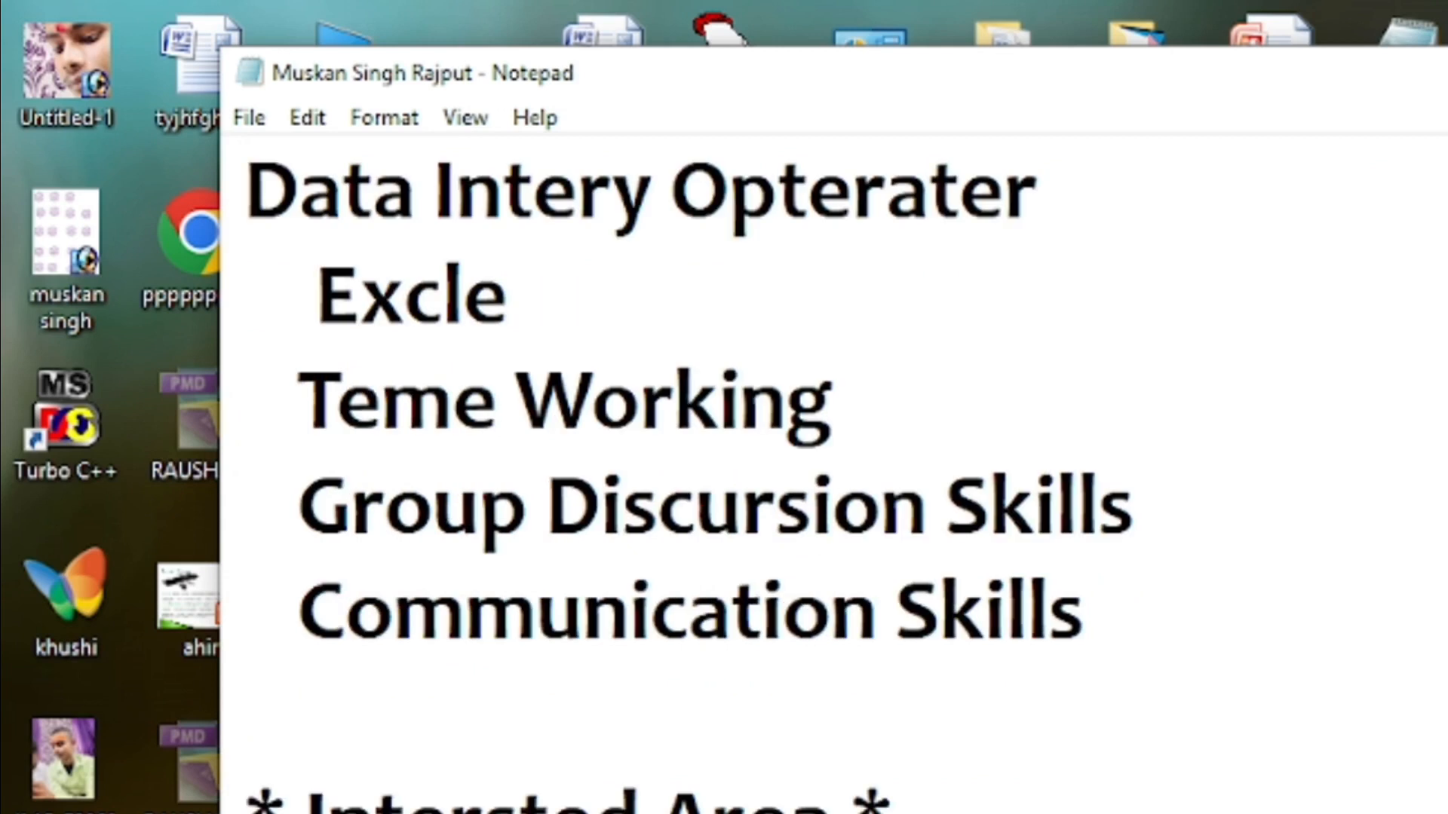
{"action": "scroll", "coordinate": [830, 452], "scroll_direction": "down", "scroll_amount": 1}
{"action": "scroll", "coordinate": [830, 452], "scroll_direction": "up", "scroll_amount": 3}
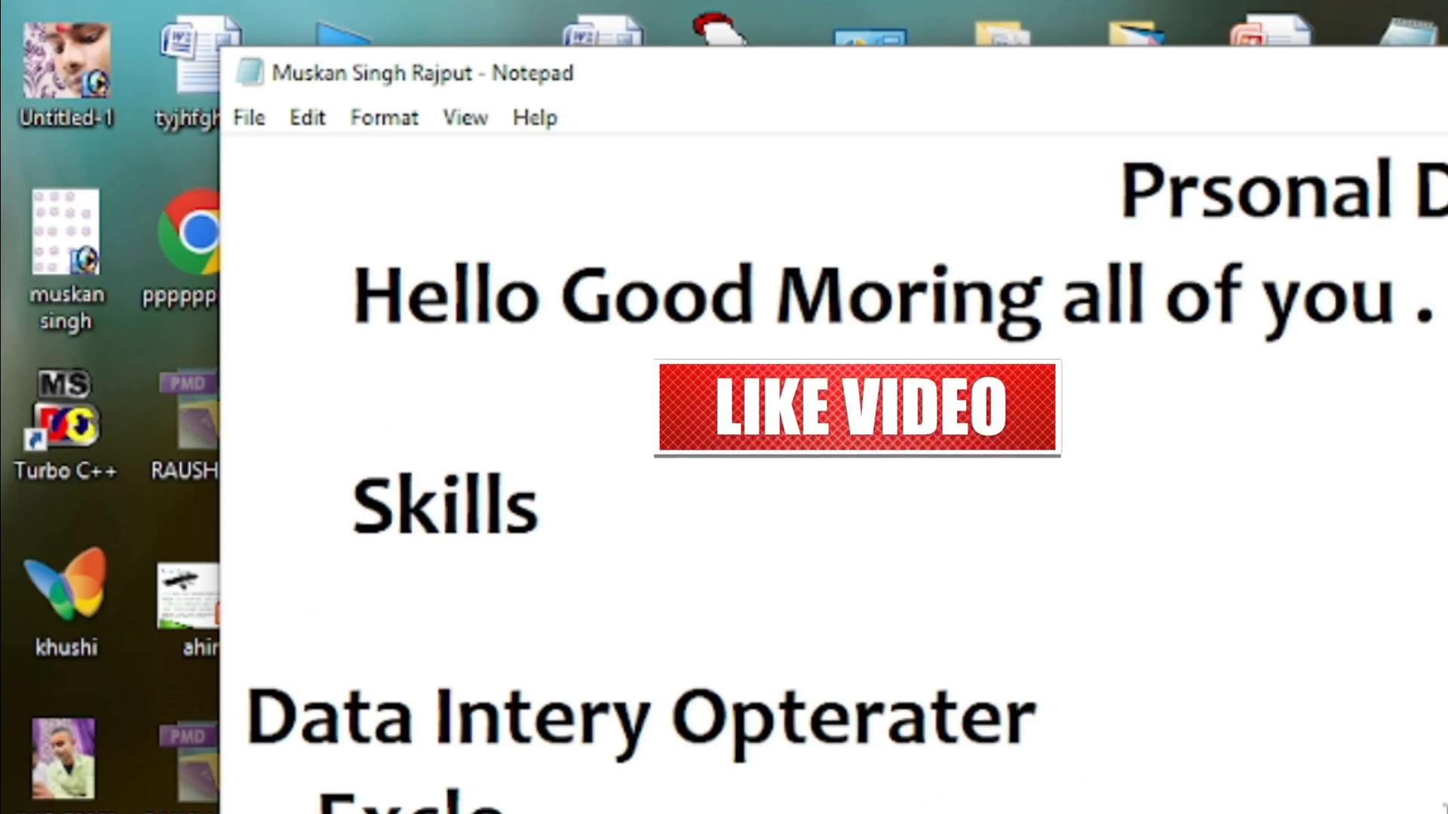
{"action": "key", "text": "ctrl+n"}
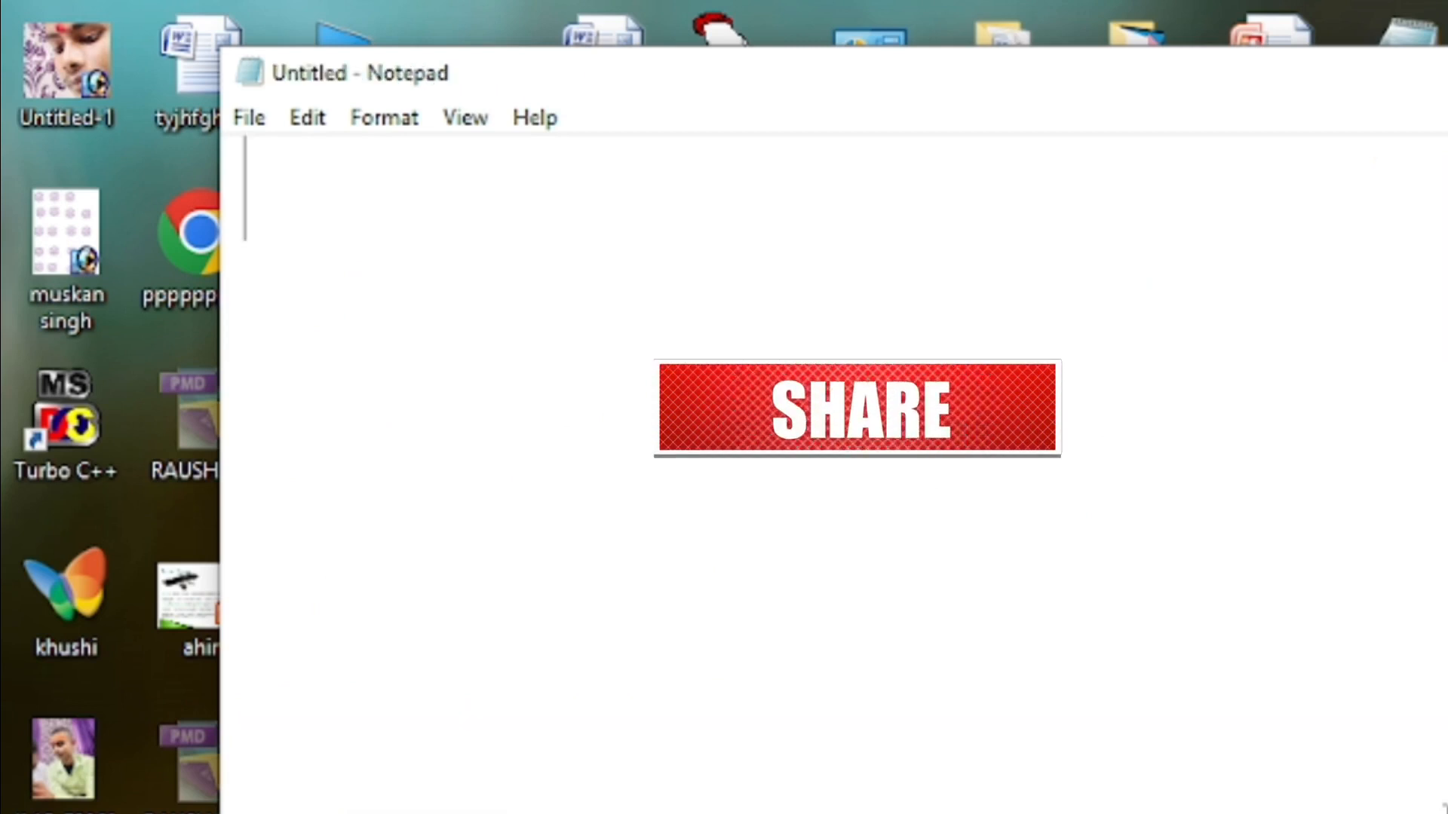
Type sdfgdsfdfsdfdsf into the blank document.
{"action": "left_click", "coordinate": [237, 107]}
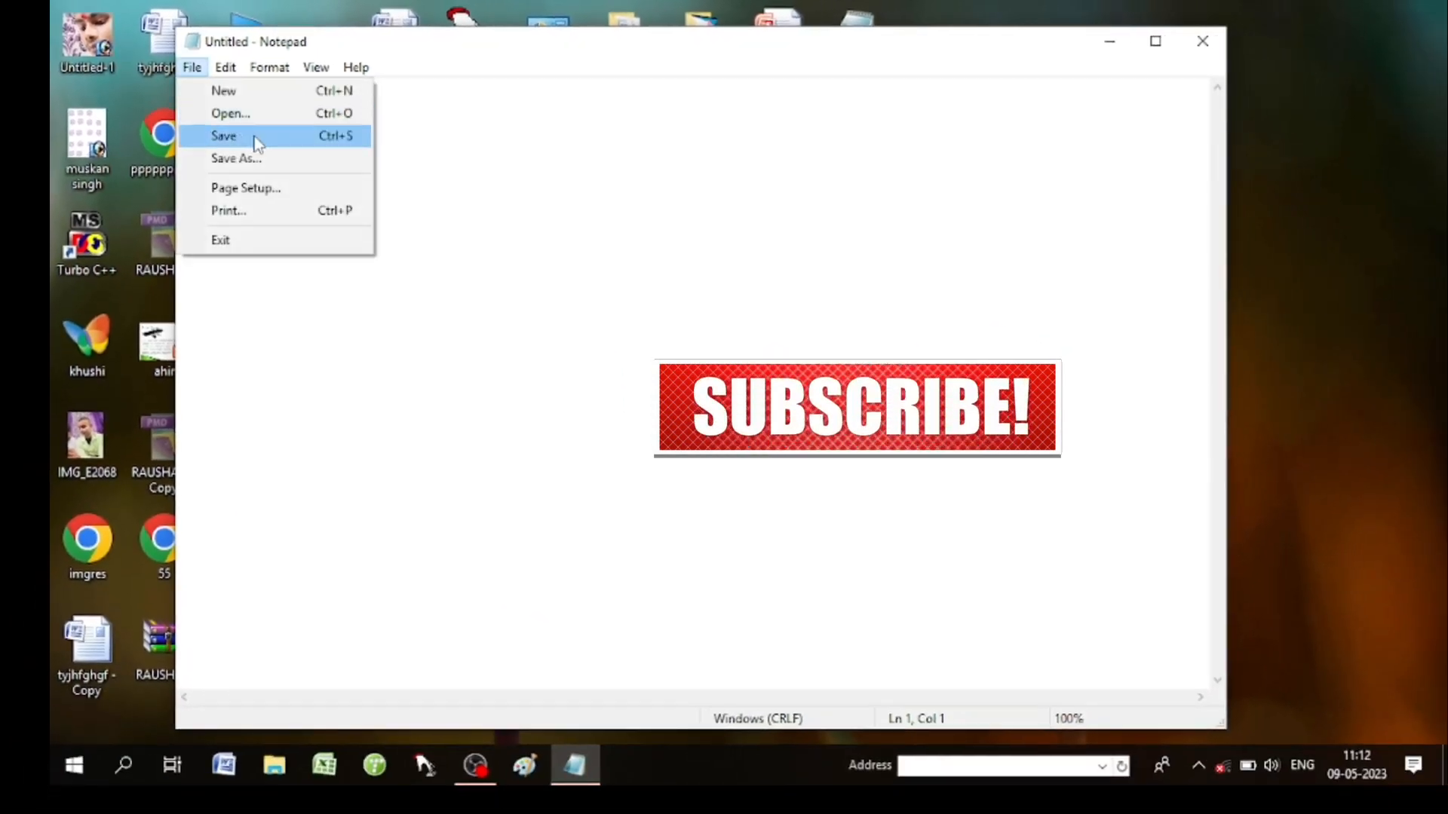
{"action": "left_click", "coordinate": [463, 190]}
{"action": "type", "text": "sd"}
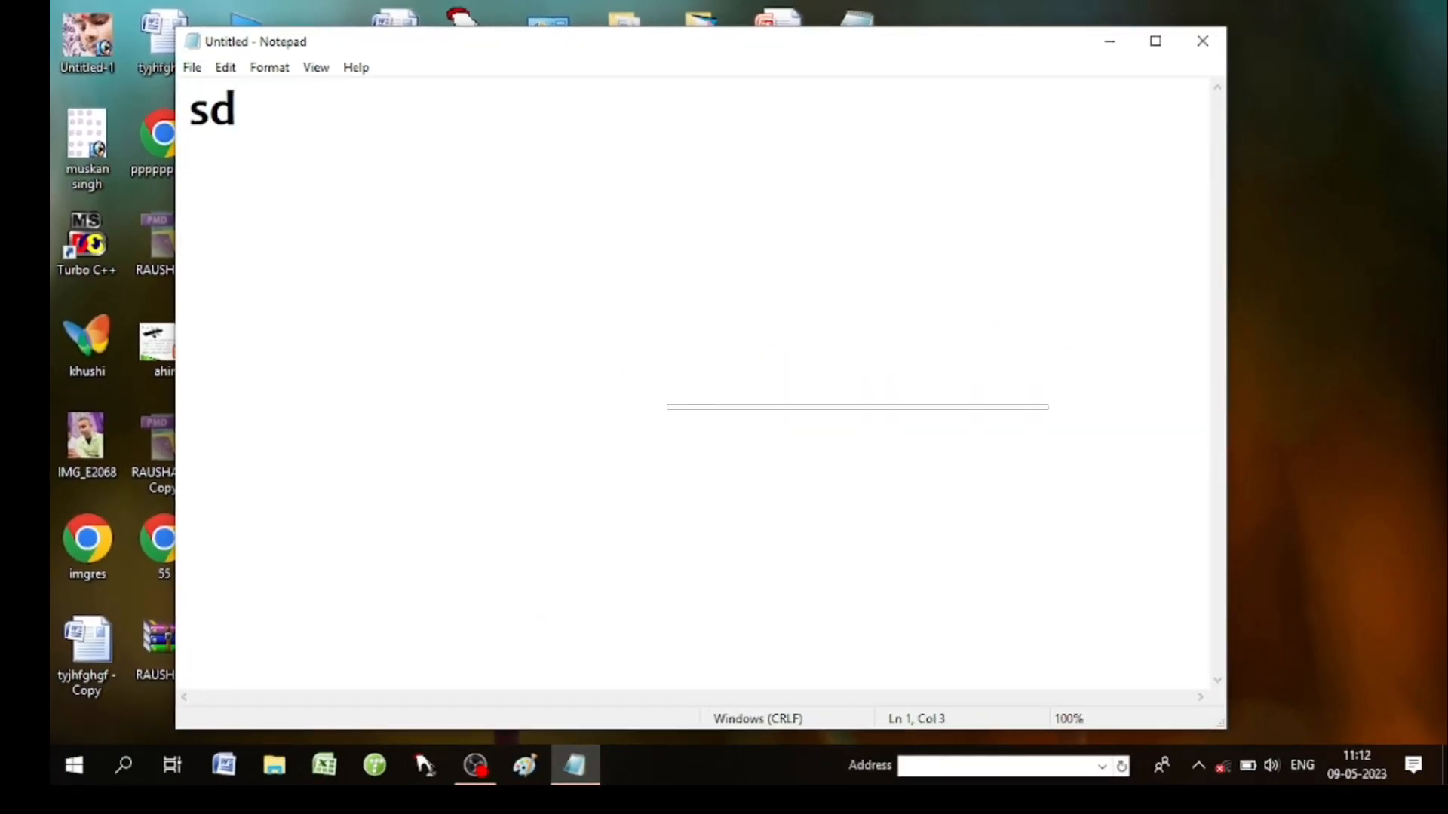
{"action": "type", "text": "fgdsfdfsdfdsf"}
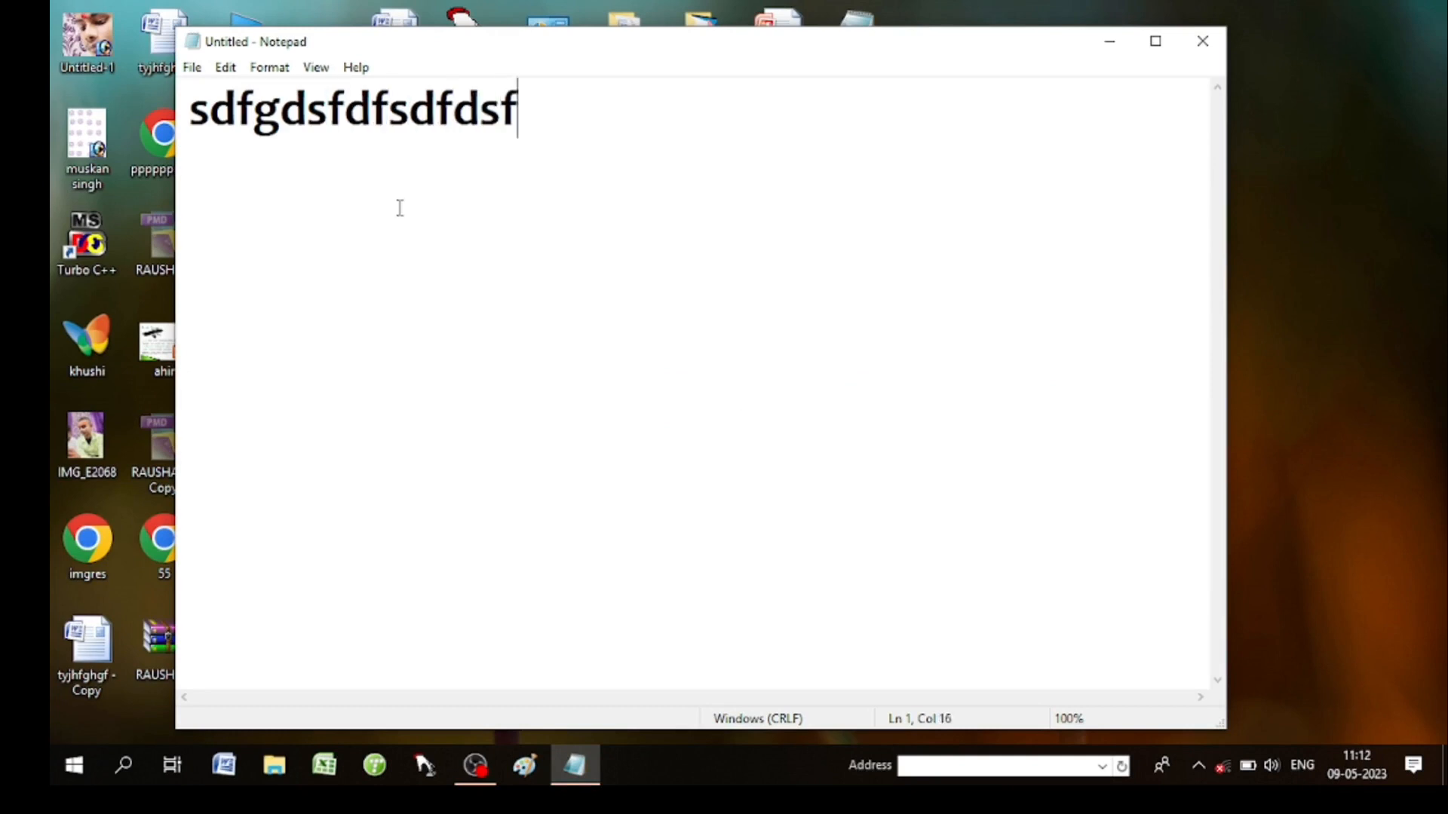
Save the document as sharda on the Desktop.
{"action": "left_click", "coordinate": [193, 70]}
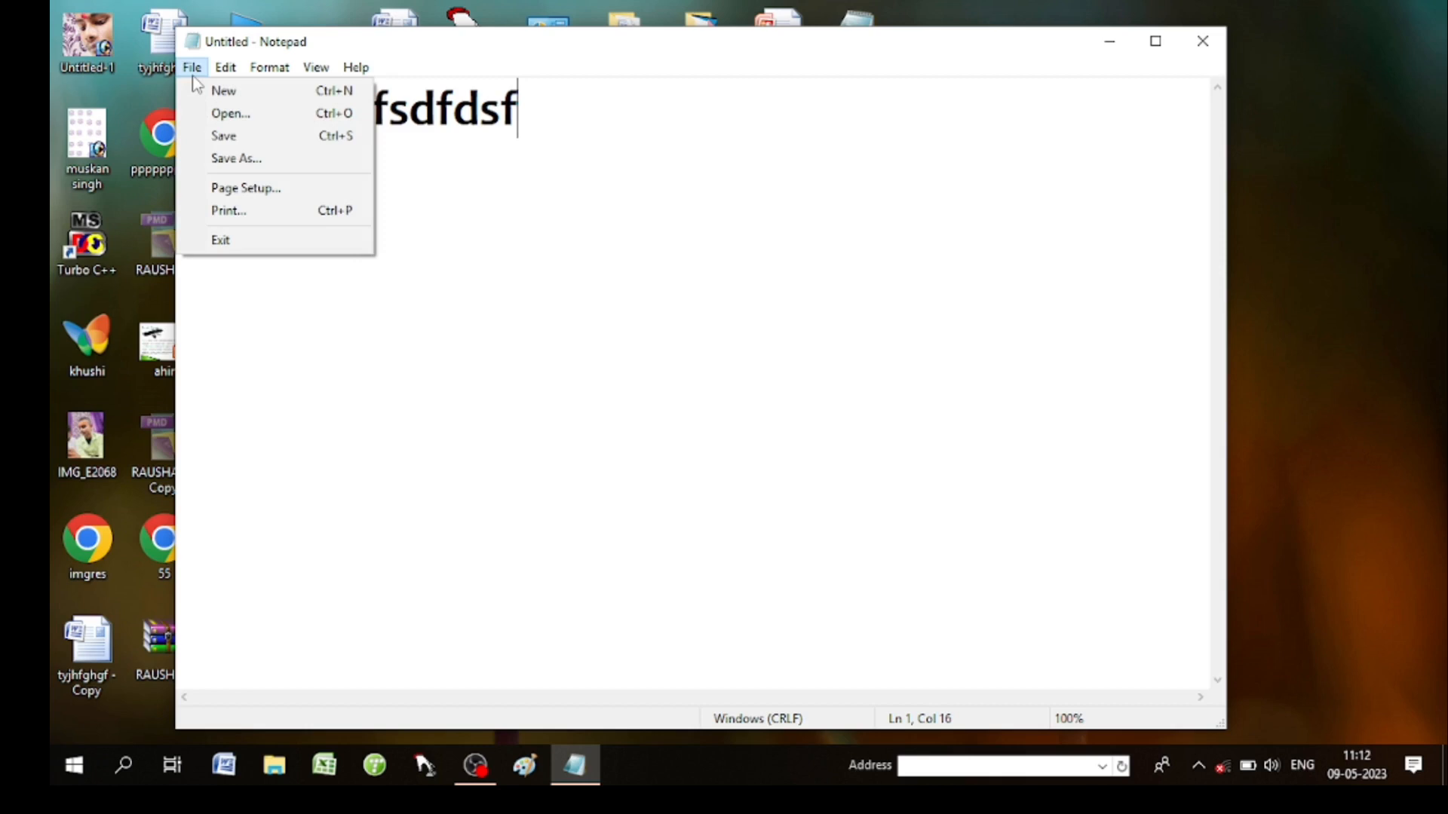
{"action": "left_click", "coordinate": [240, 138]}
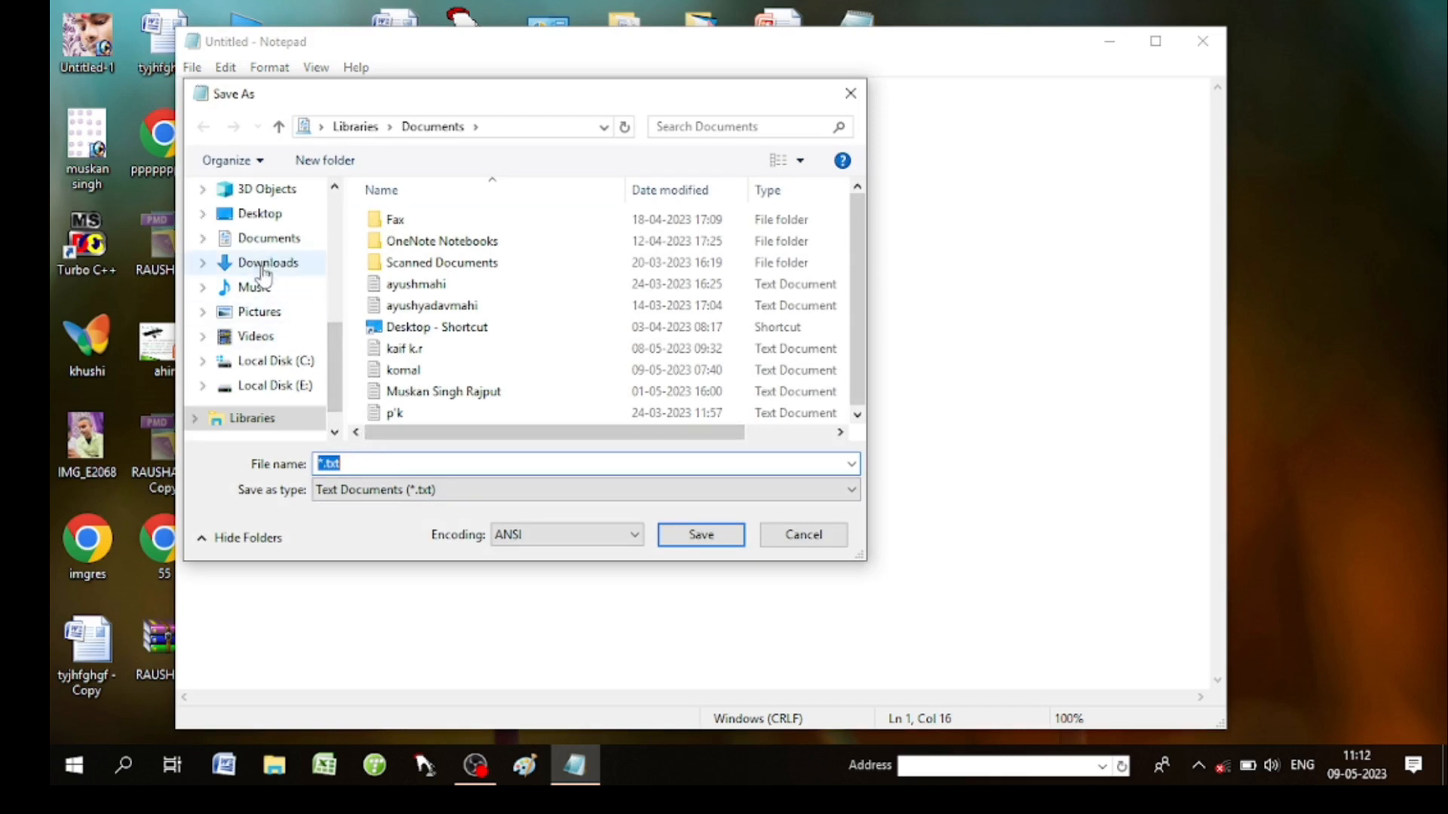
{"action": "left_click", "coordinate": [260, 215]}
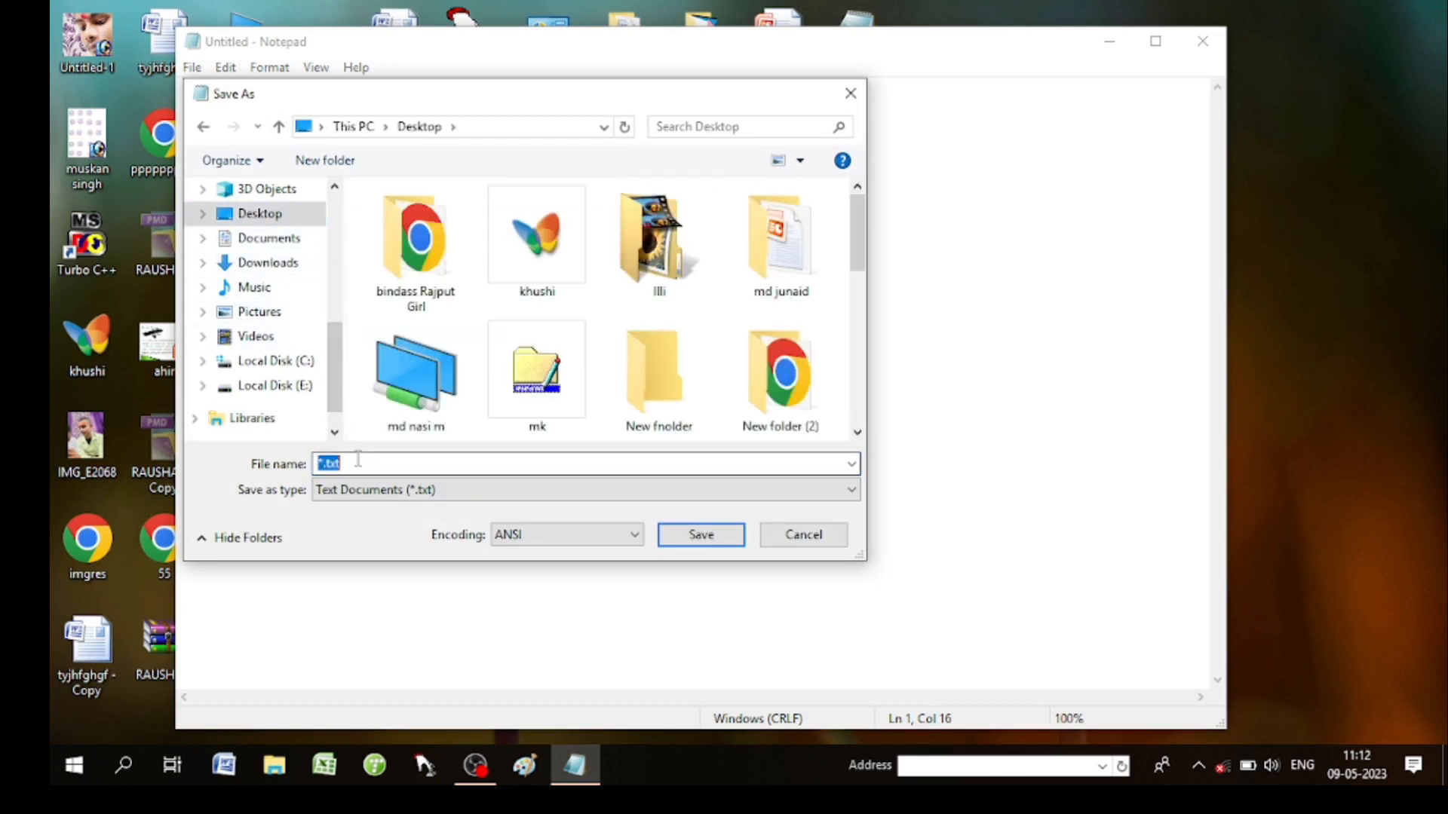
{"action": "type", "text": "sharda"}
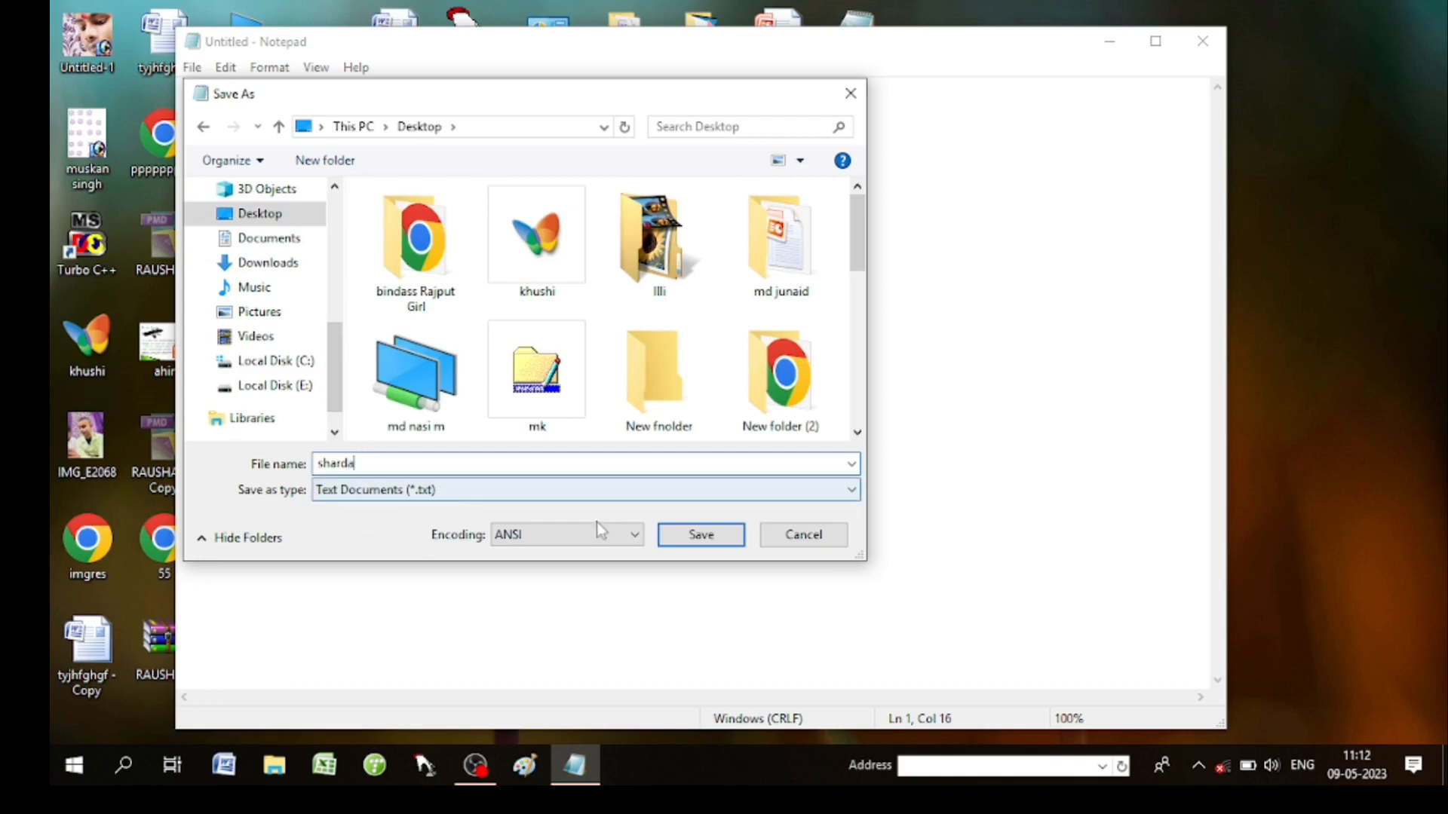
{"action": "left_click", "coordinate": [720, 538]}
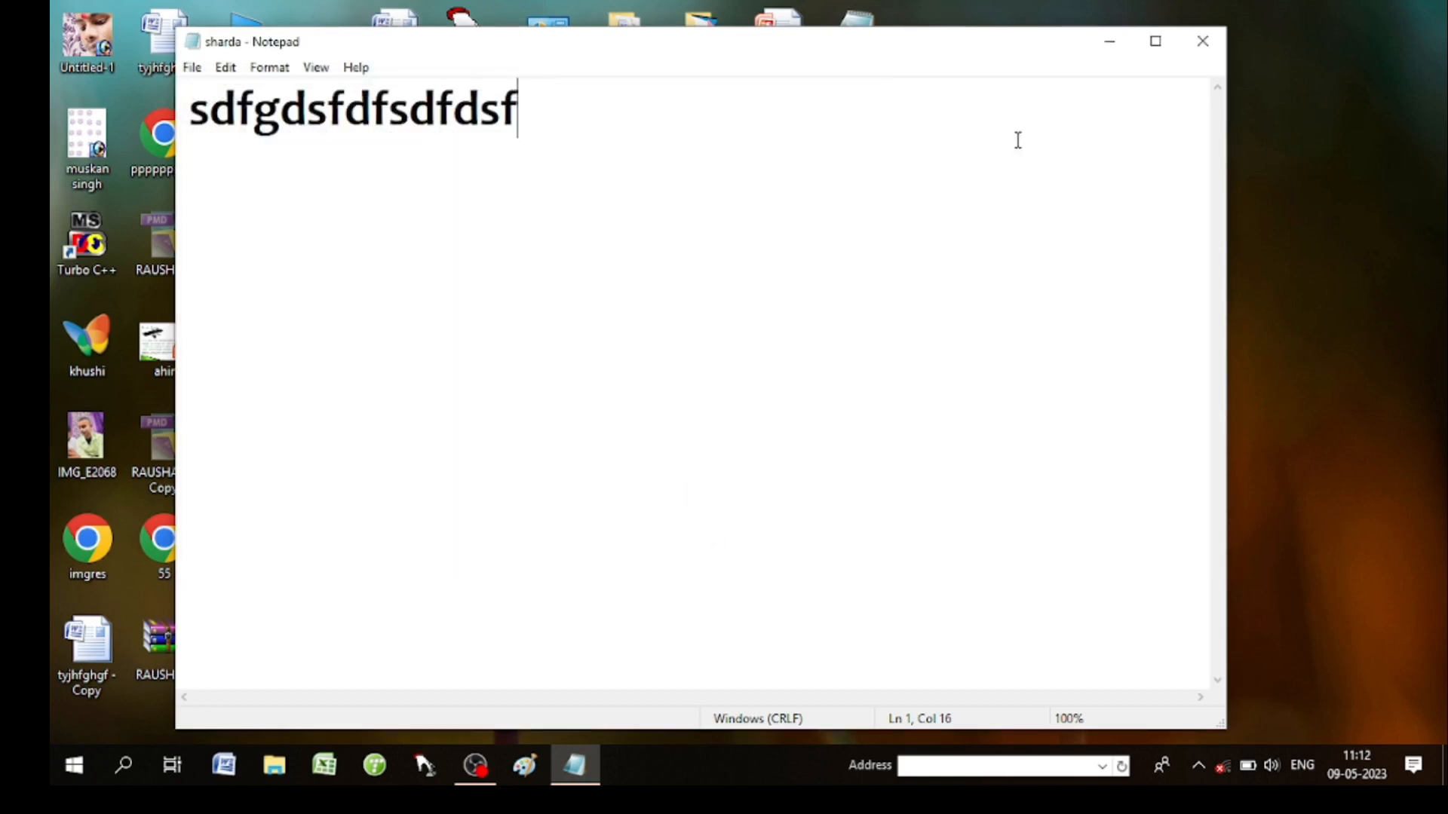
Close Notepad and refresh the desktop so the sharda file shows.
{"action": "left_click", "coordinate": [1191, 56]}
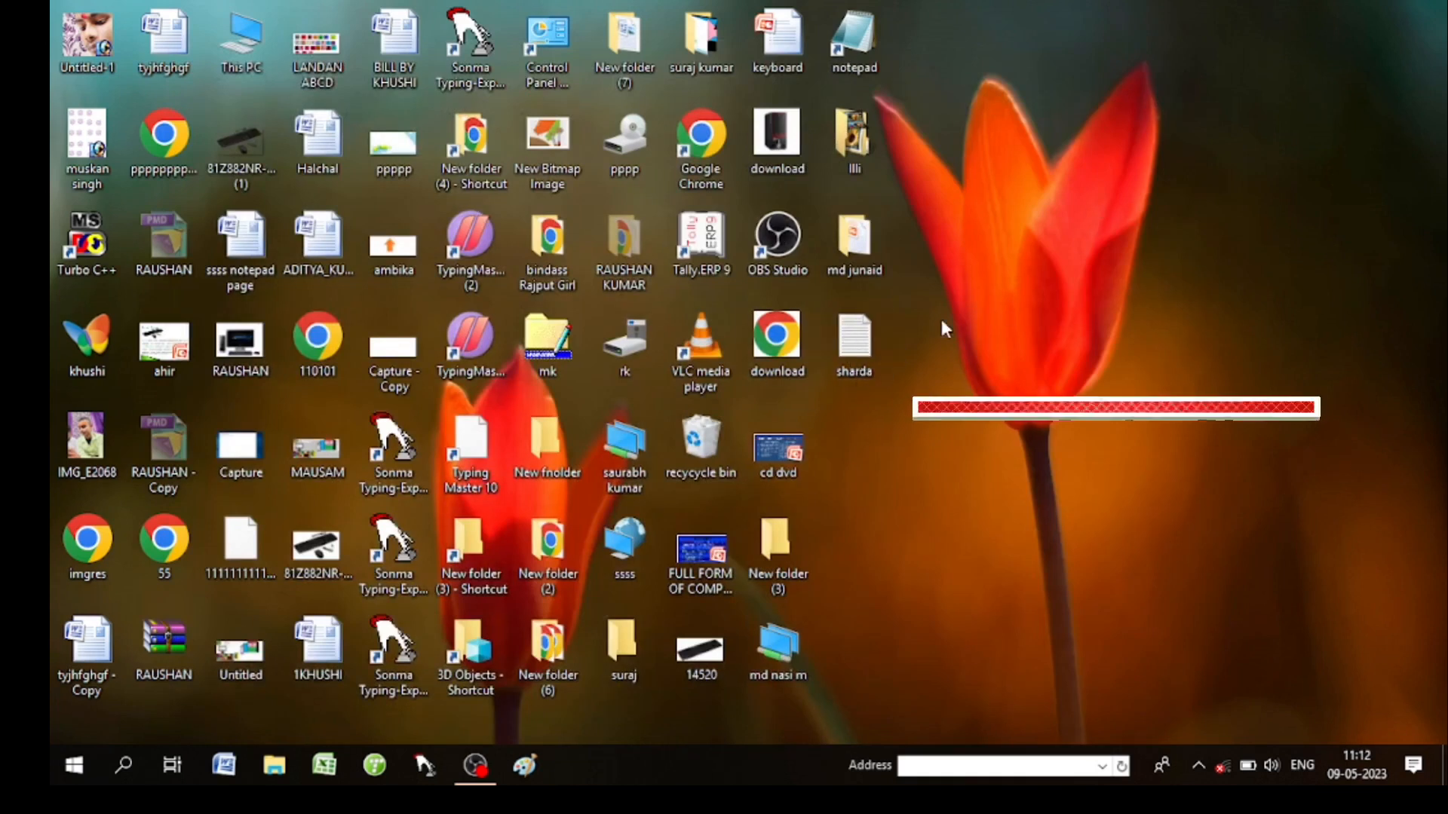
{"action": "right_click", "coordinate": [975, 299]}
{"action": "left_click", "coordinate": [1010, 356]}
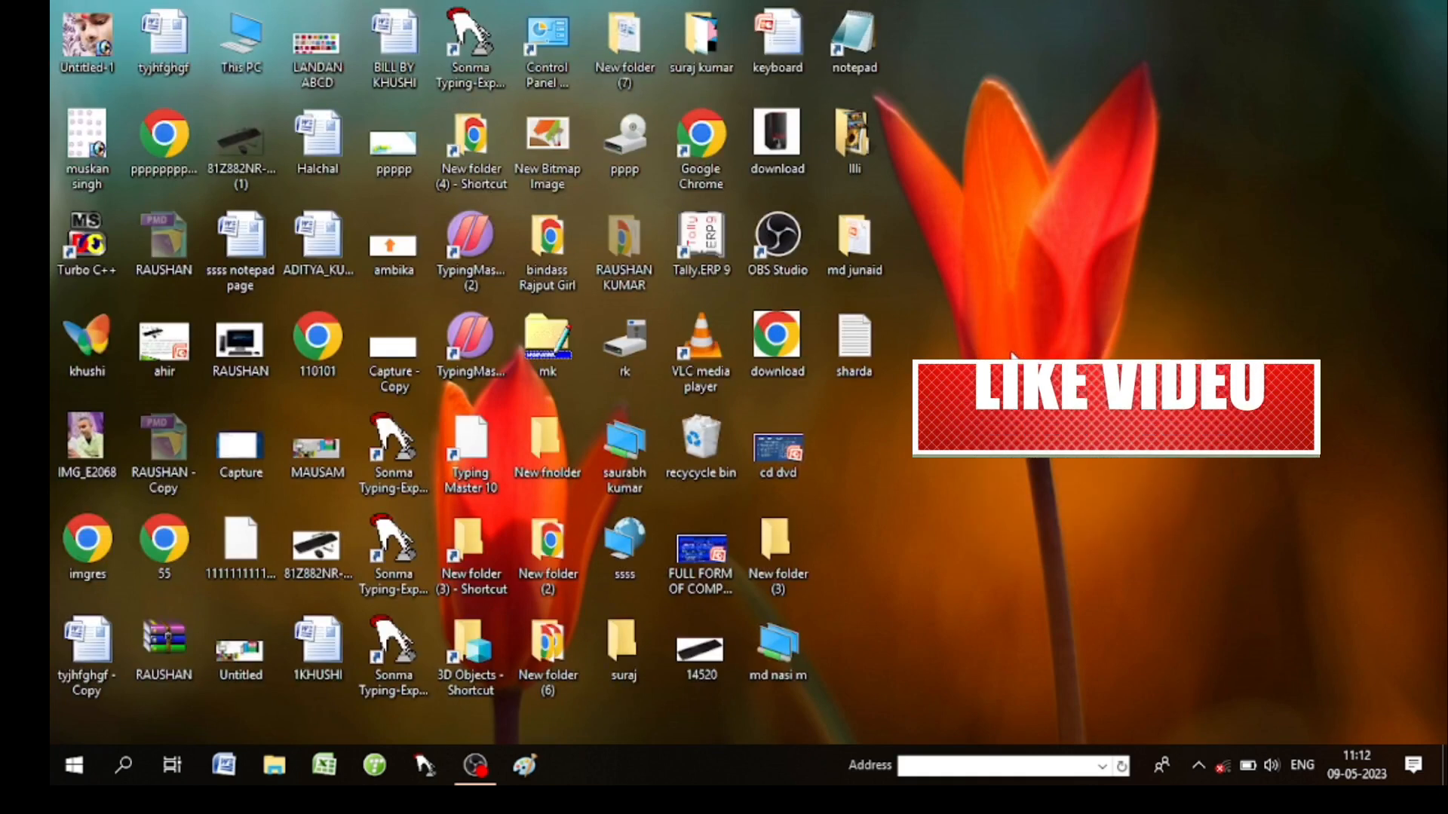
Launch Notepad via Run and open the sharda file from the Desktop.
{"action": "key", "text": "super+r"}
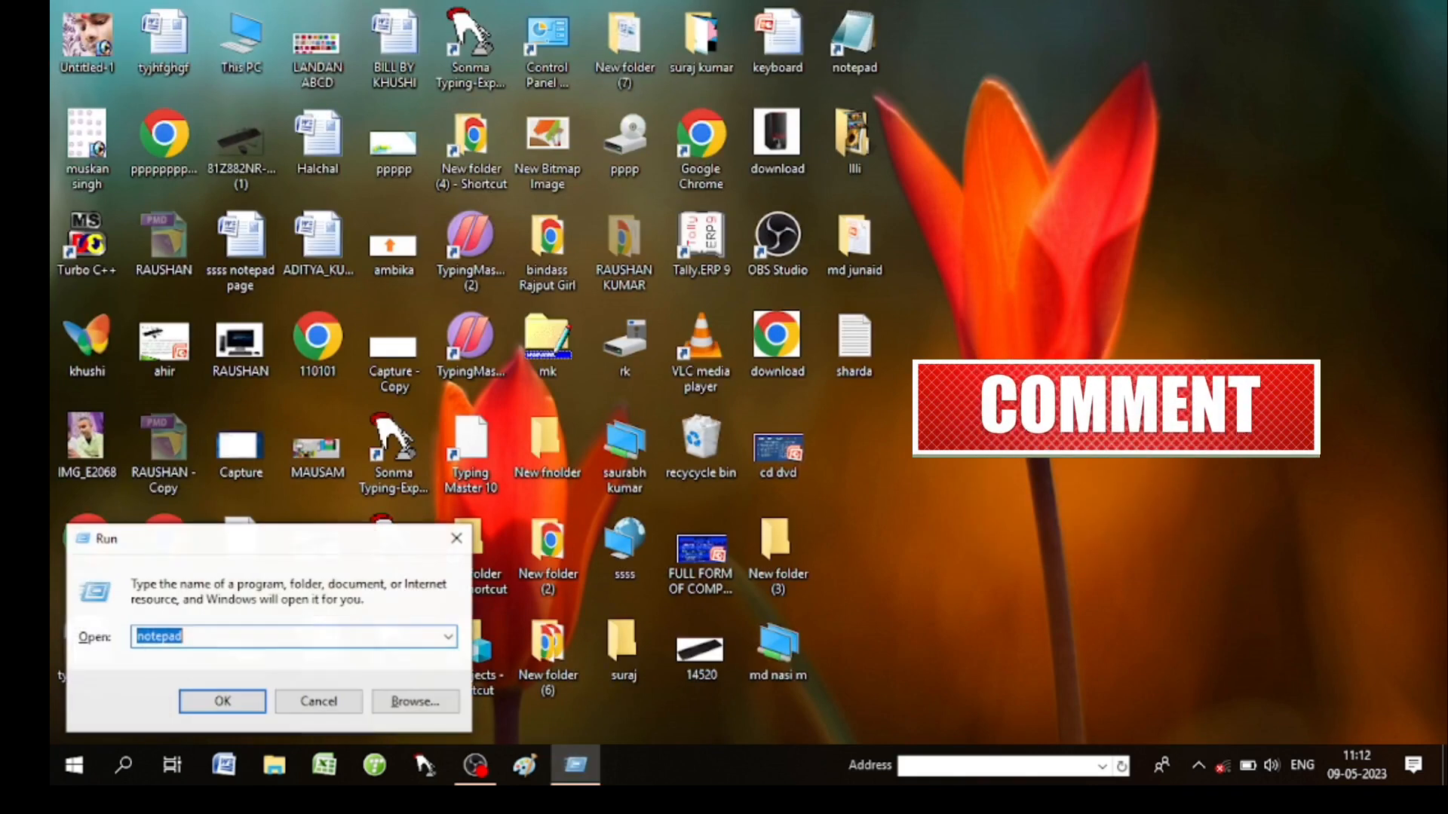
{"action": "key", "text": "Return"}
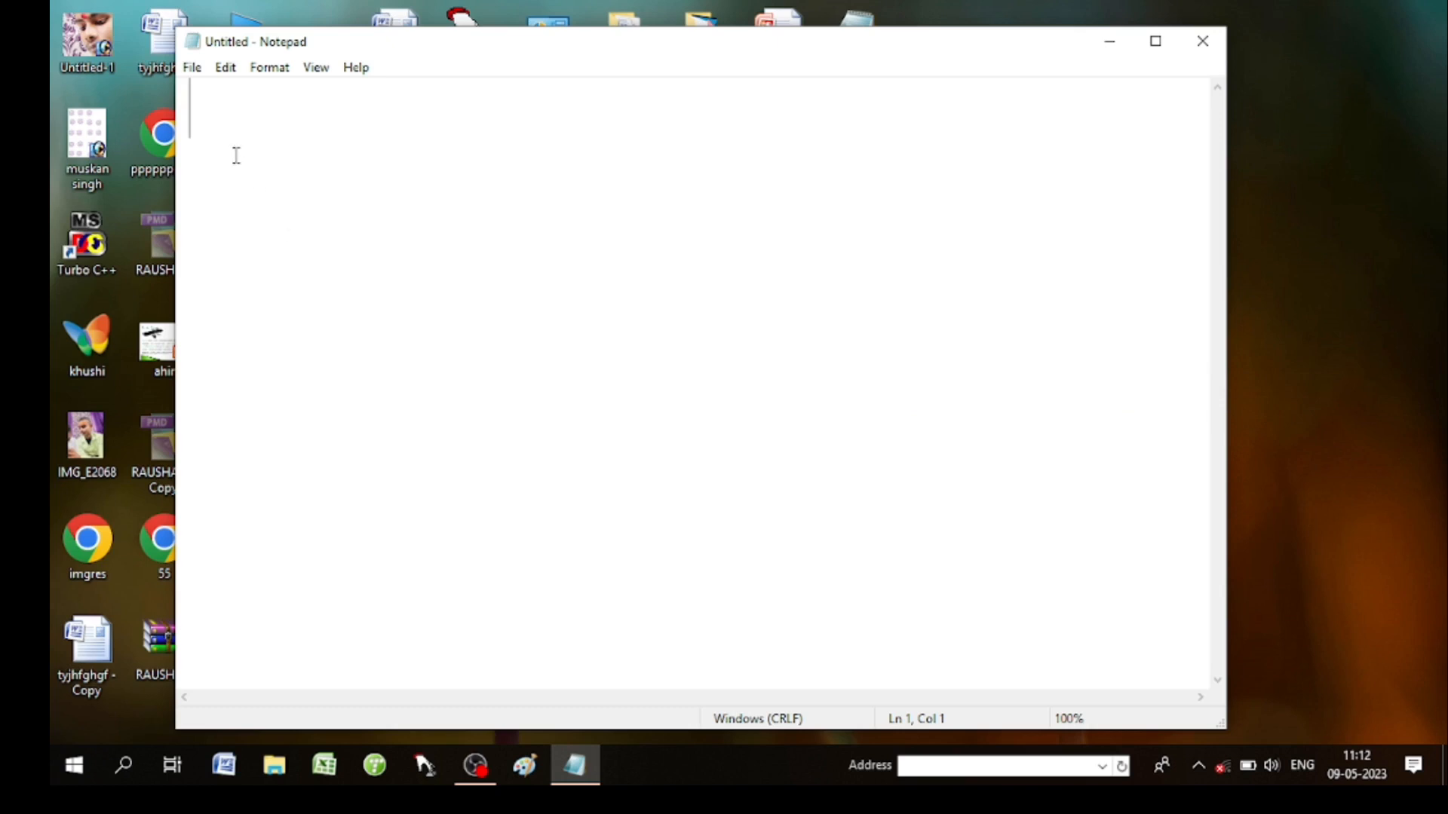
{"action": "left_click", "coordinate": [192, 73]}
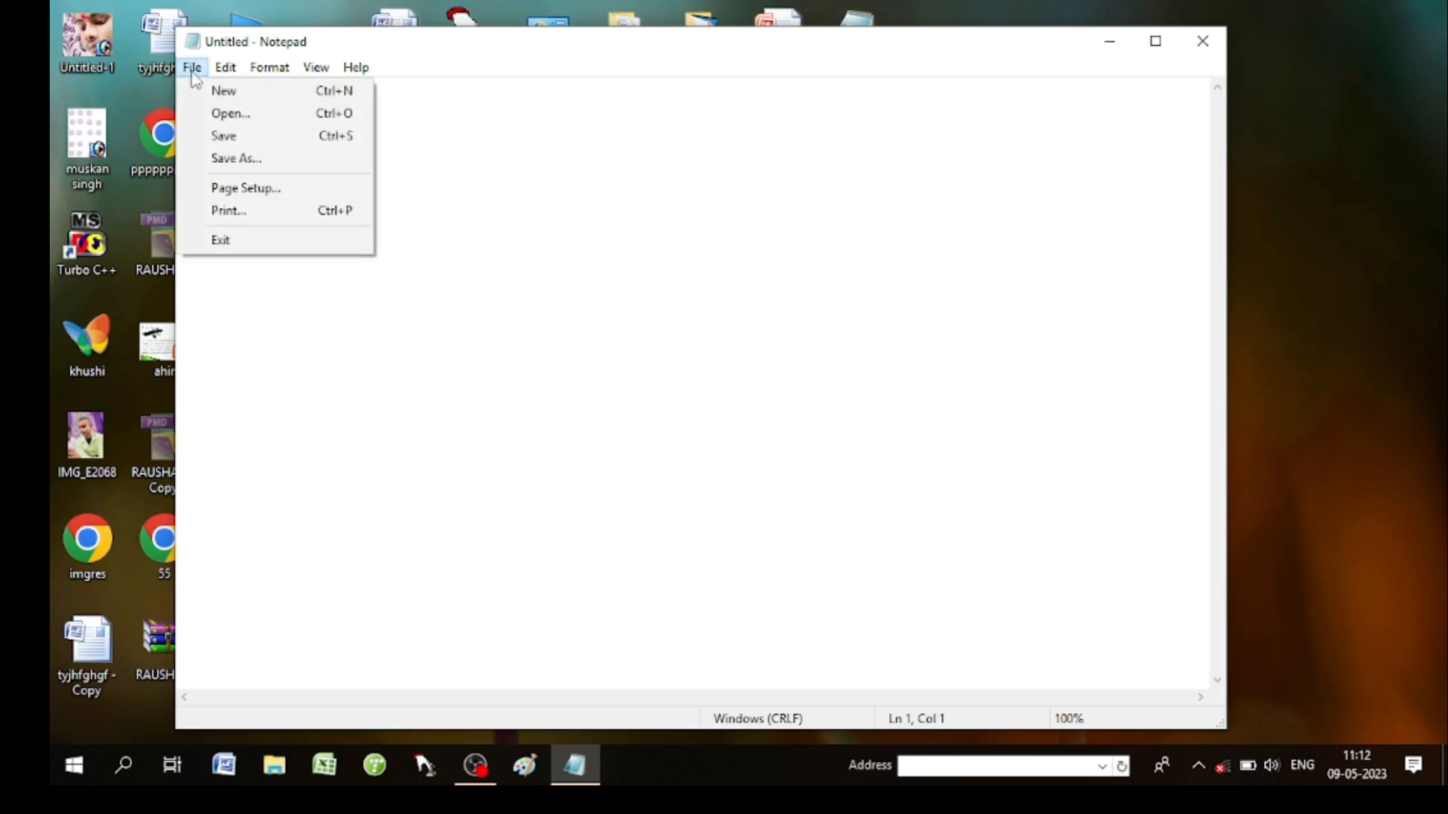
{"action": "left_click", "coordinate": [230, 113]}
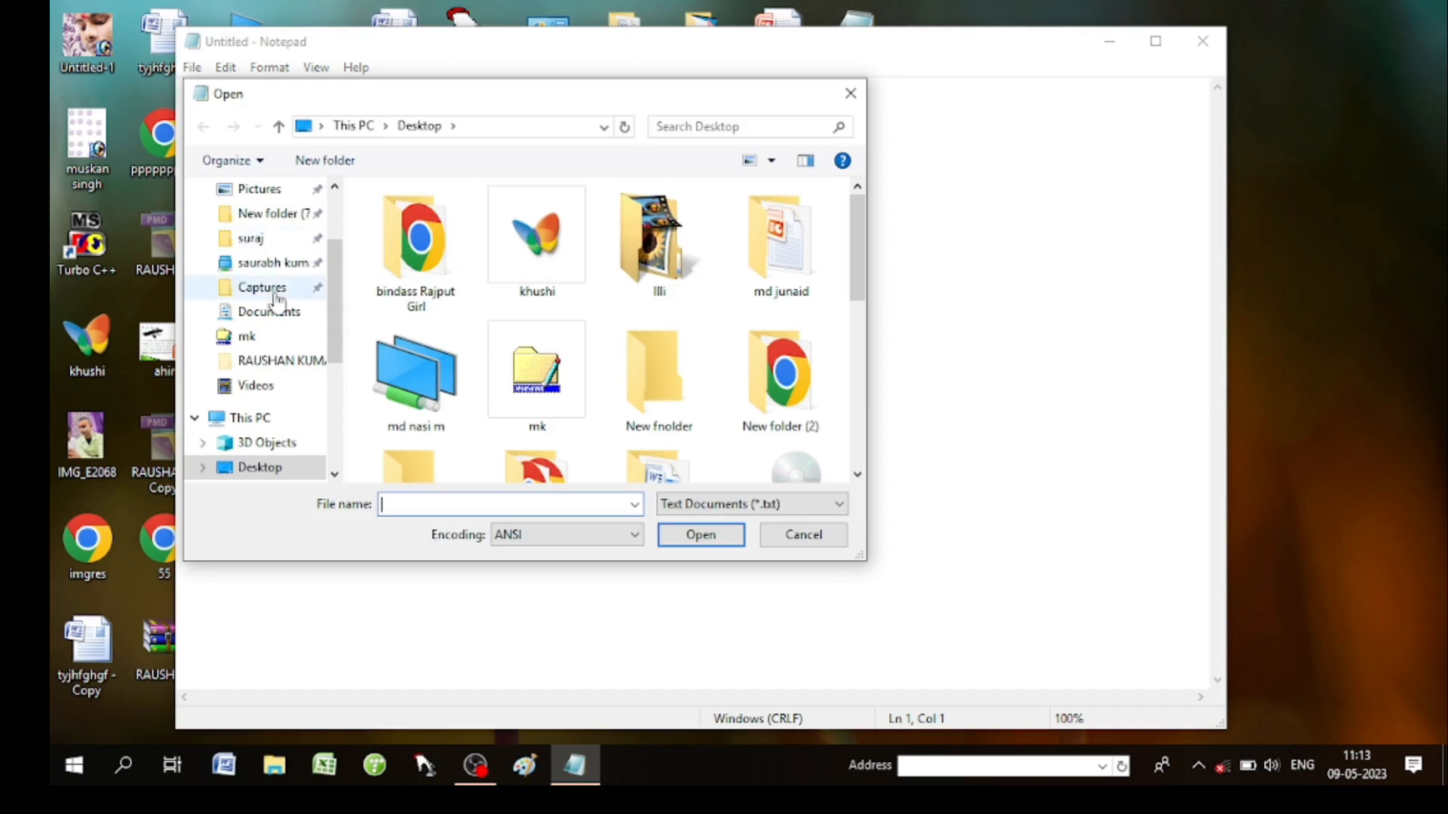
{"action": "left_click", "coordinate": [260, 469]}
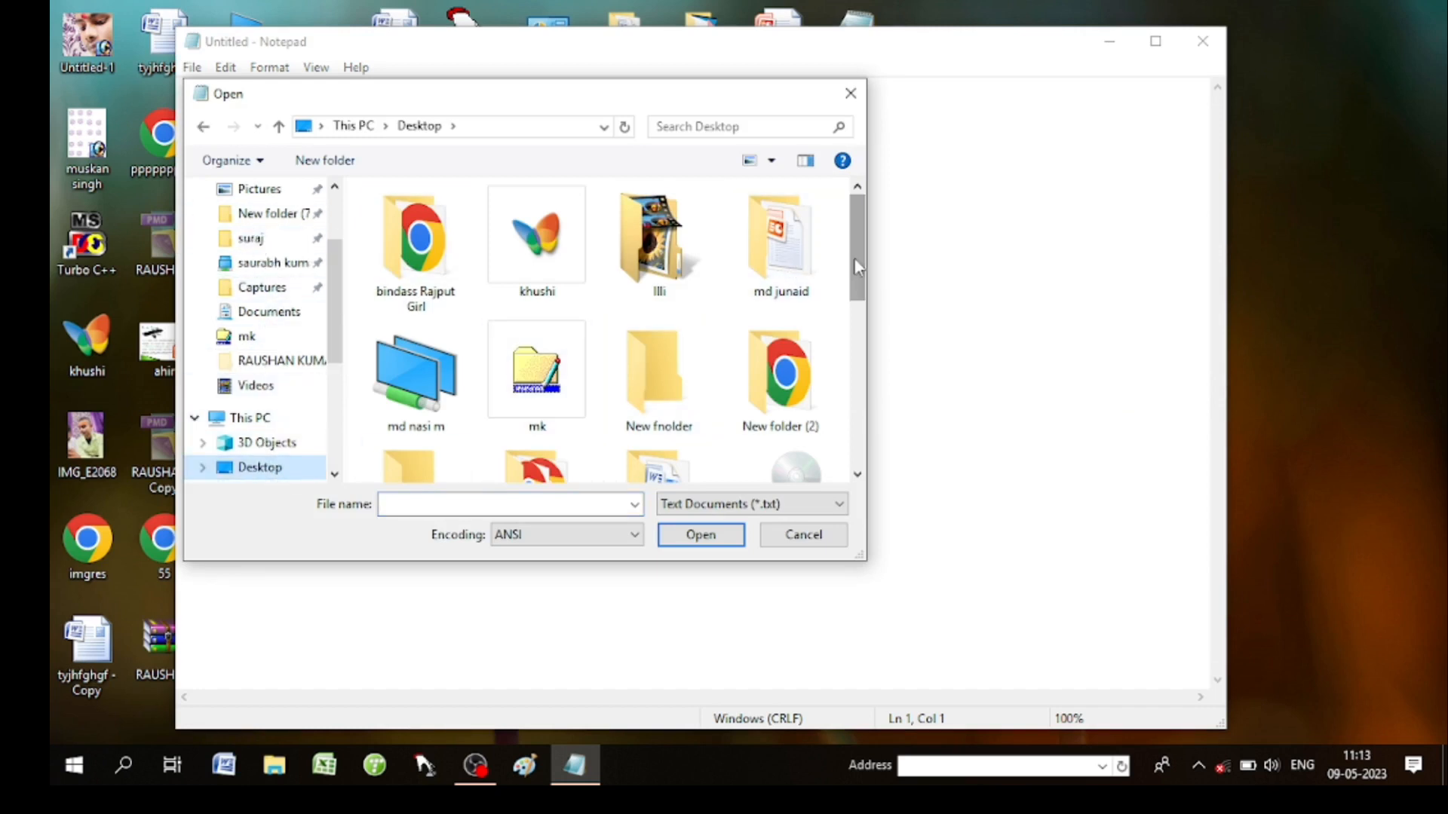
{"action": "left_click_drag", "start_coordinate": [857, 266], "coordinate": [866, 446]}
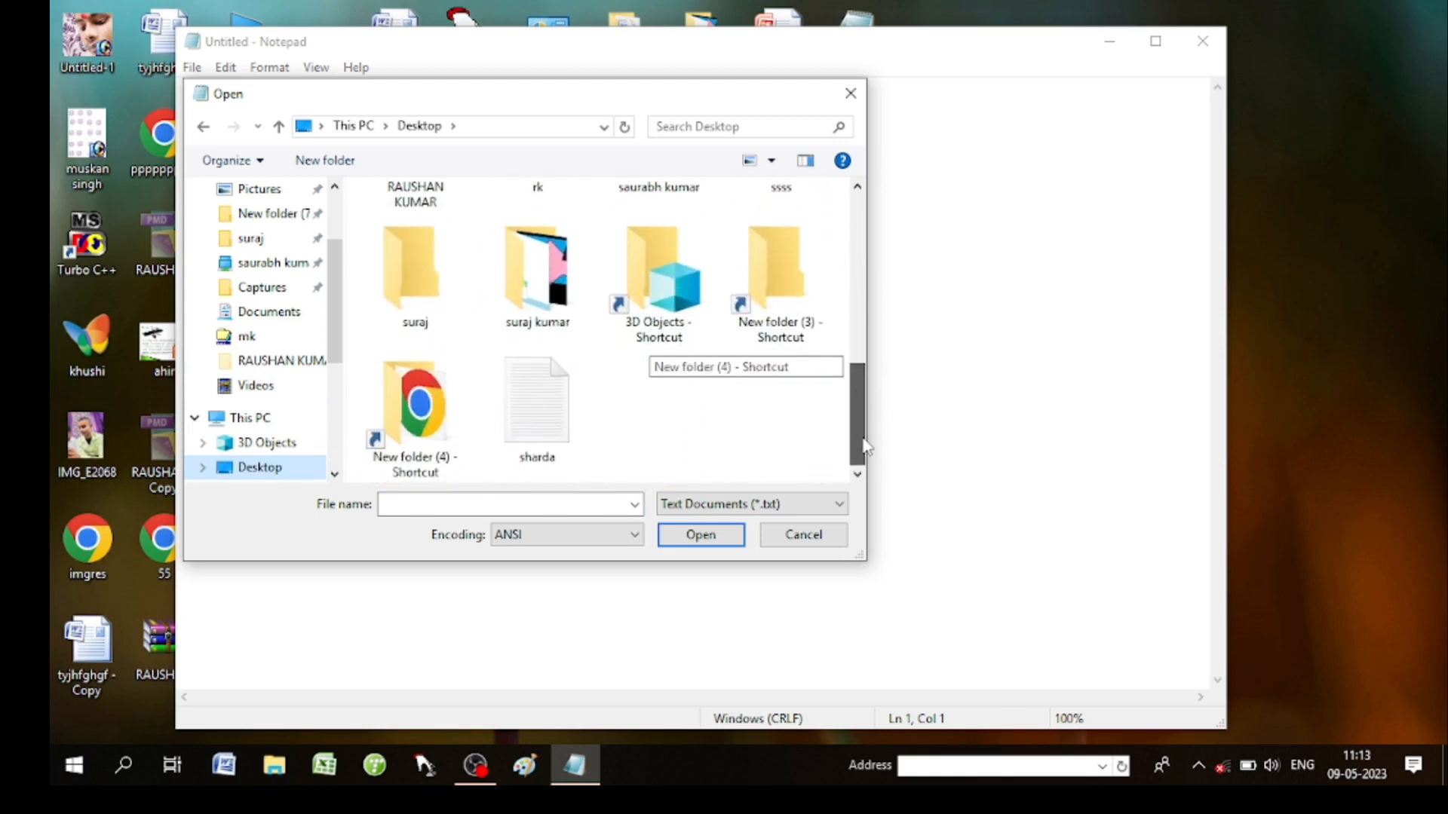
{"action": "left_click", "coordinate": [533, 415]}
{"action": "left_click", "coordinate": [715, 540]}
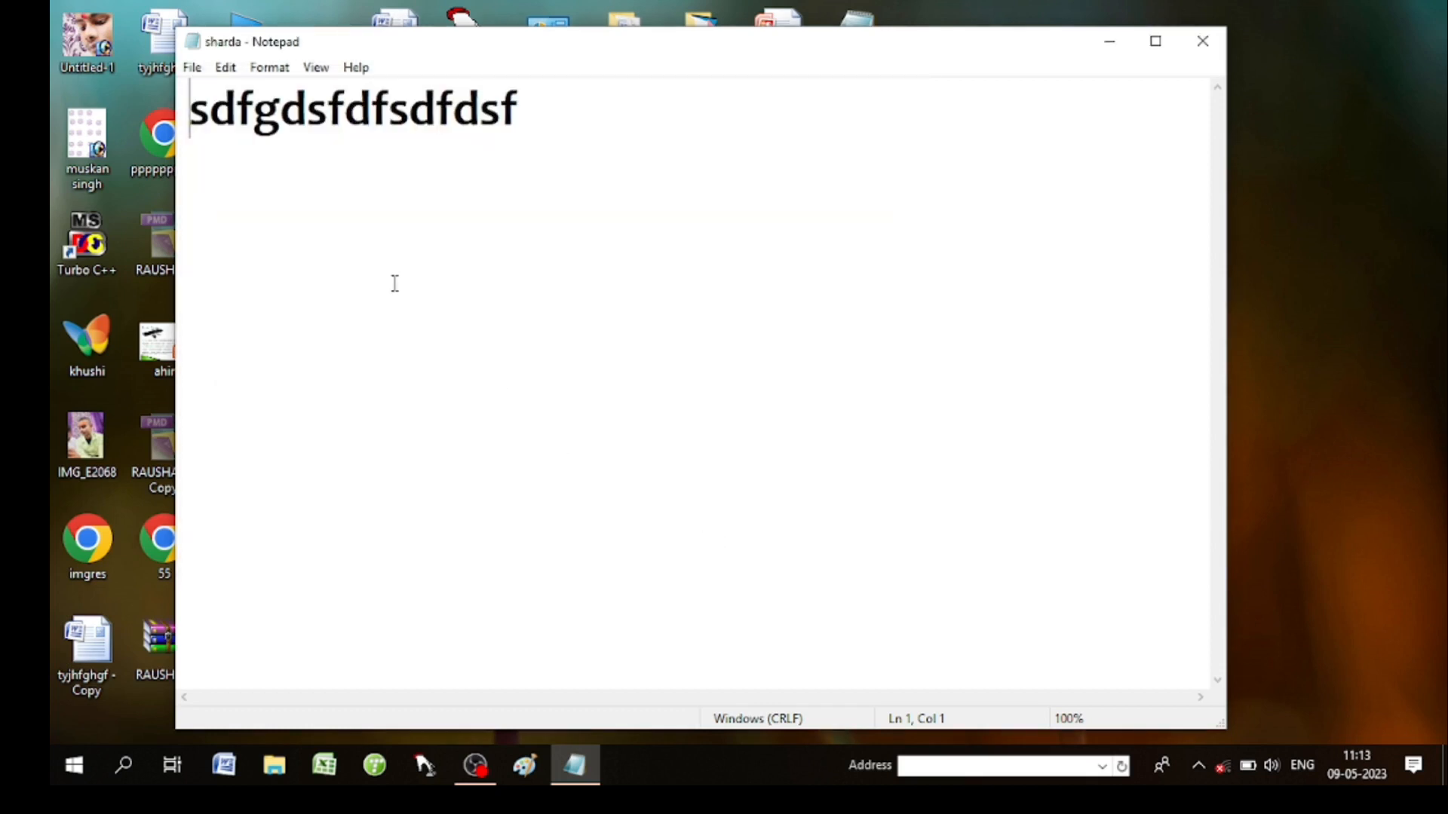
Append dsgjkfnjfdghdjluirtnkj to the end of the sharda line.
{"action": "left_click", "coordinate": [520, 132]}
{"action": "type", "text": "dsgjk"}
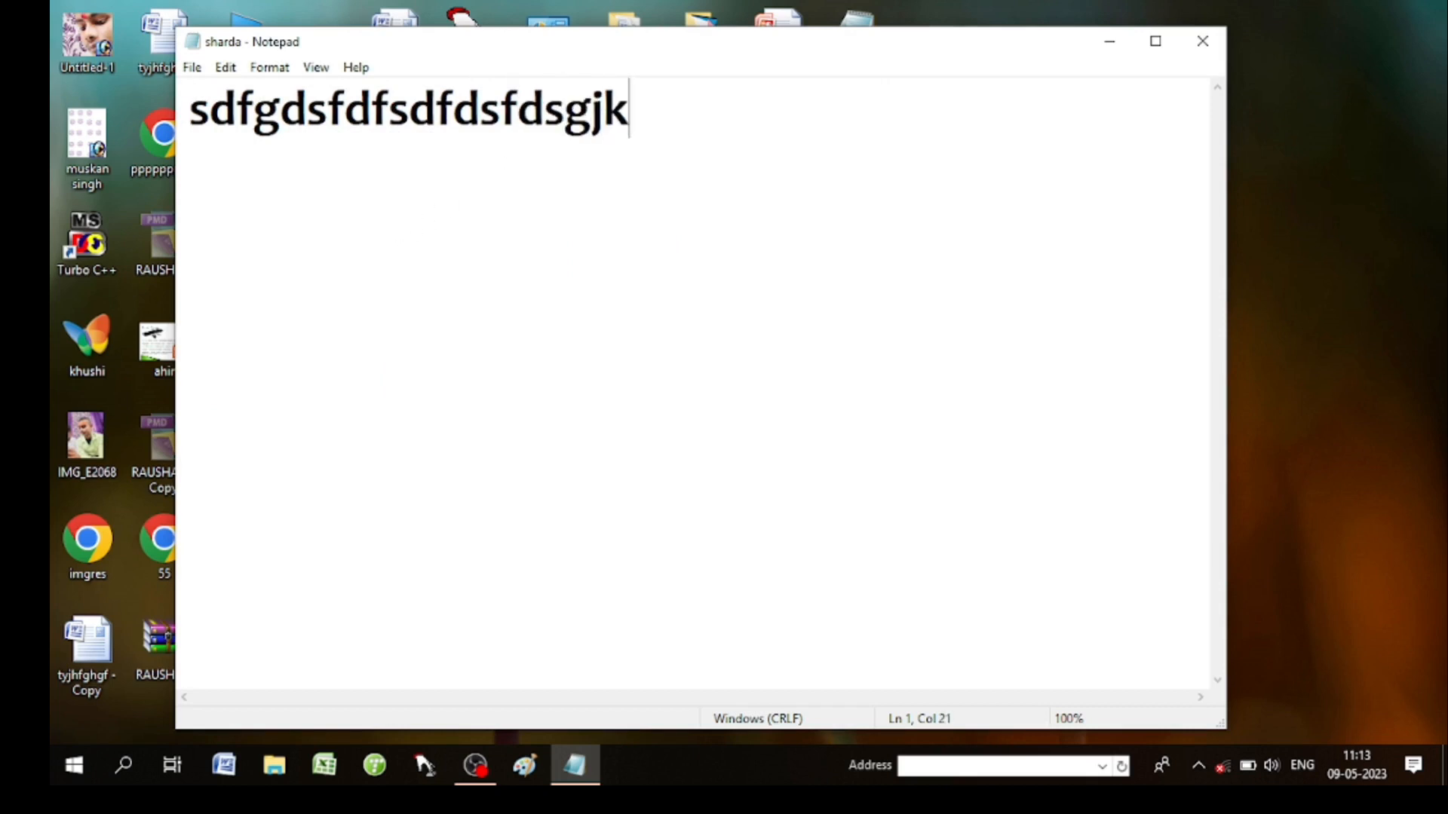
{"action": "type", "text": "fnjfdghdjluirtnkj"}
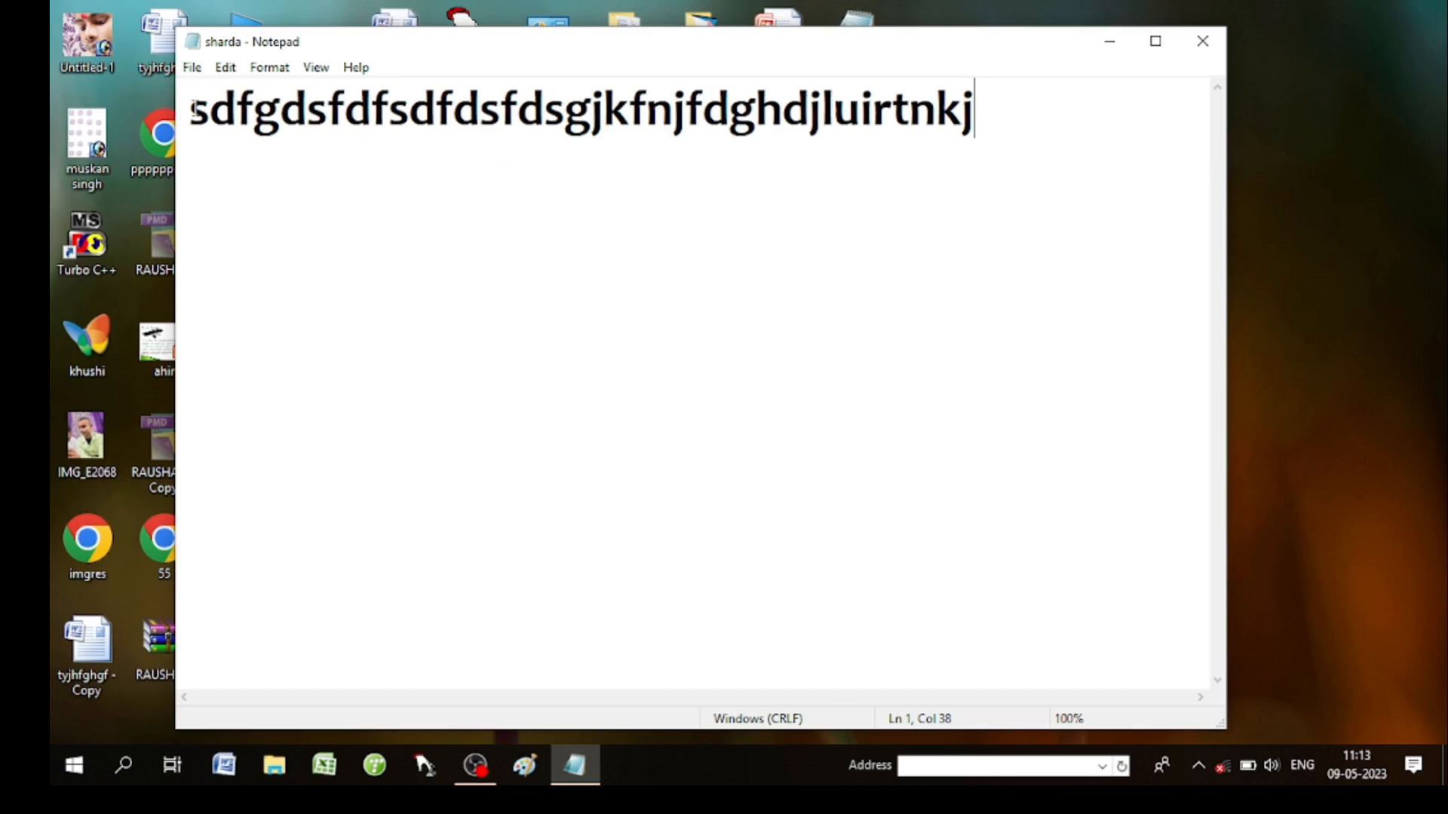
{"action": "left_click", "coordinate": [193, 68]}
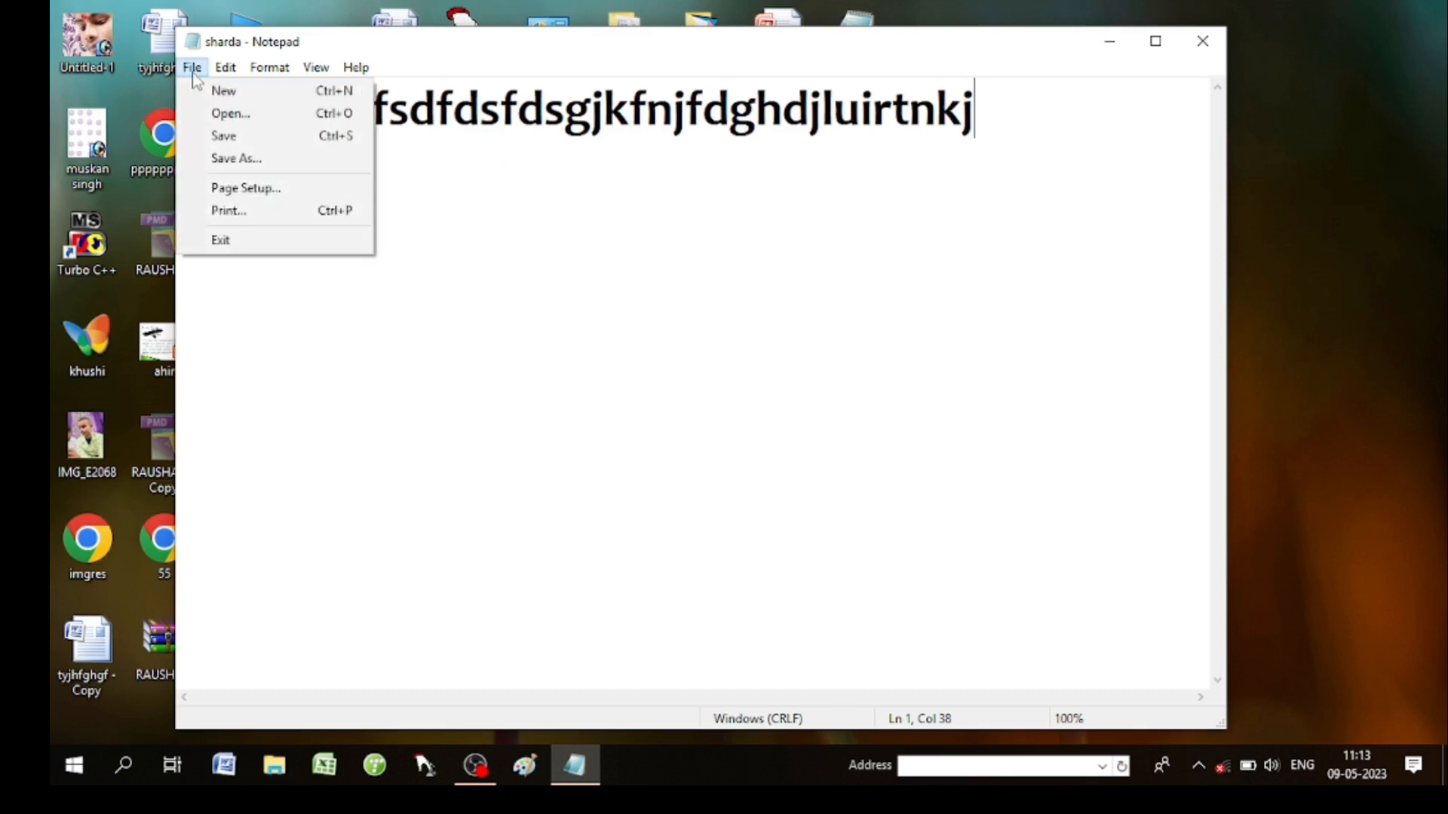
{"action": "left_click_drag", "start_coordinate": [493, 222], "coordinate": [471, 194]}
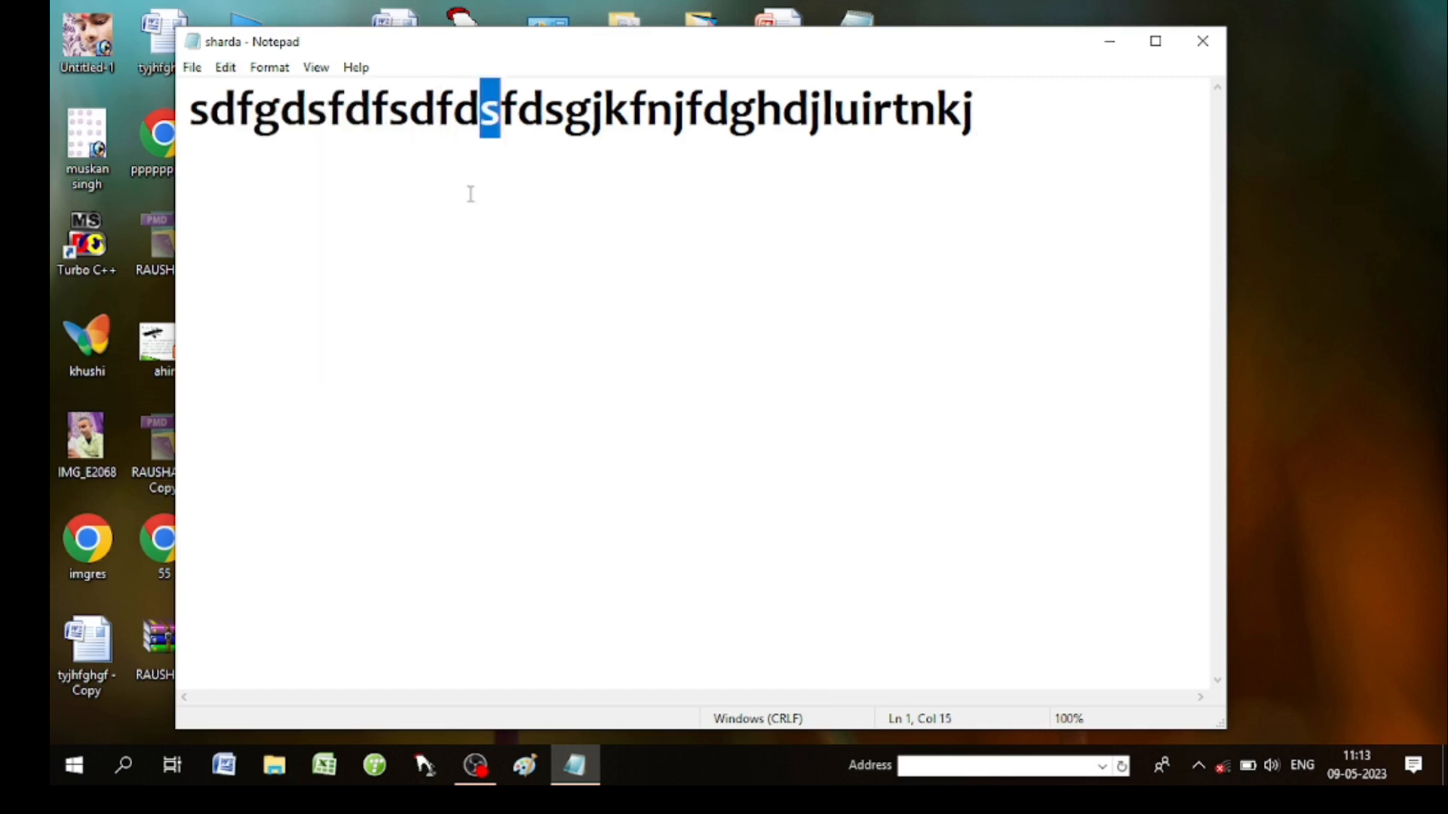
{"action": "left_click", "coordinate": [447, 114]}
{"action": "left_click_drag", "start_coordinate": [448, 114], "coordinate": [76, 107]}
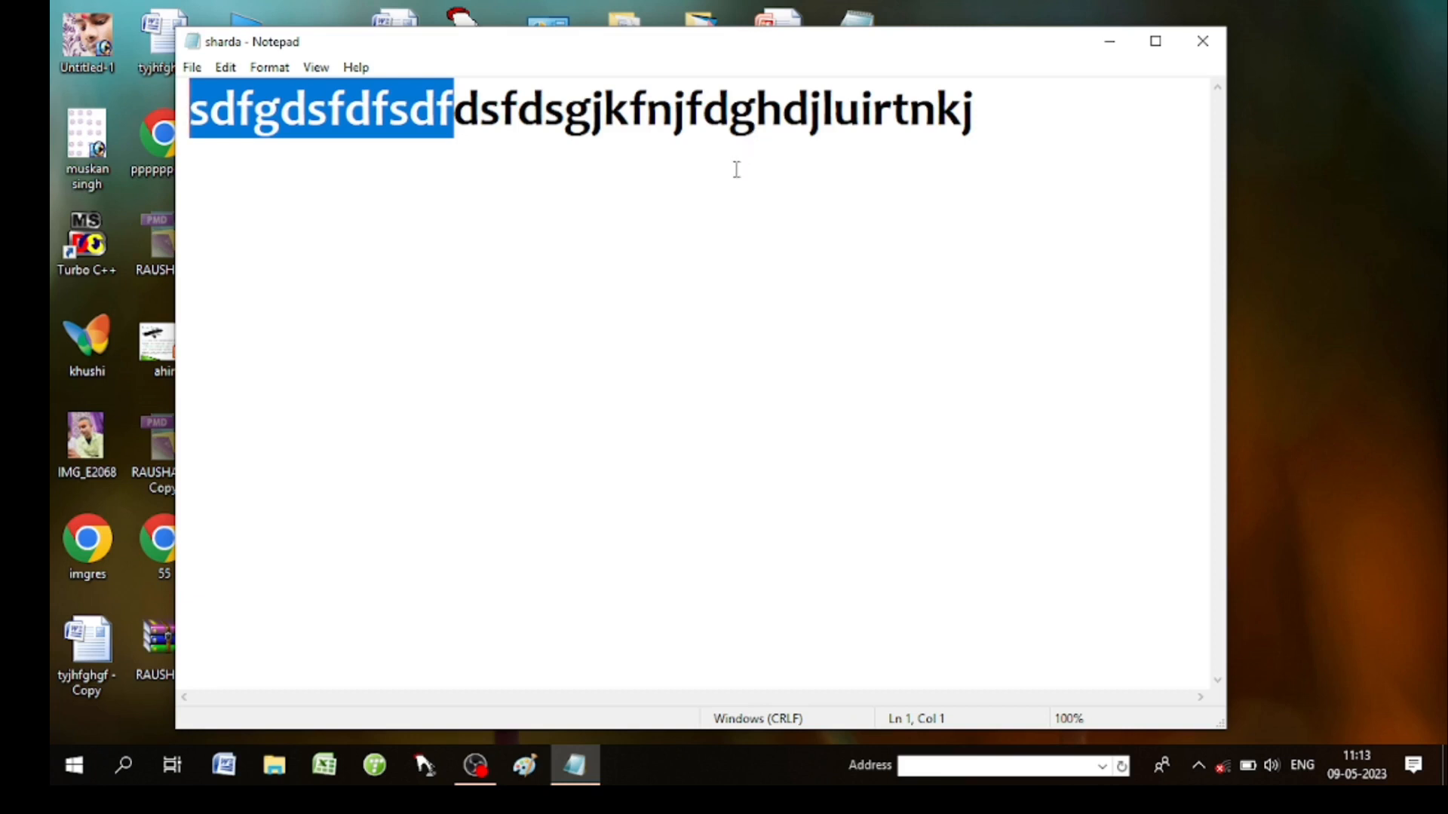
{"action": "left_click", "coordinate": [776, 215]}
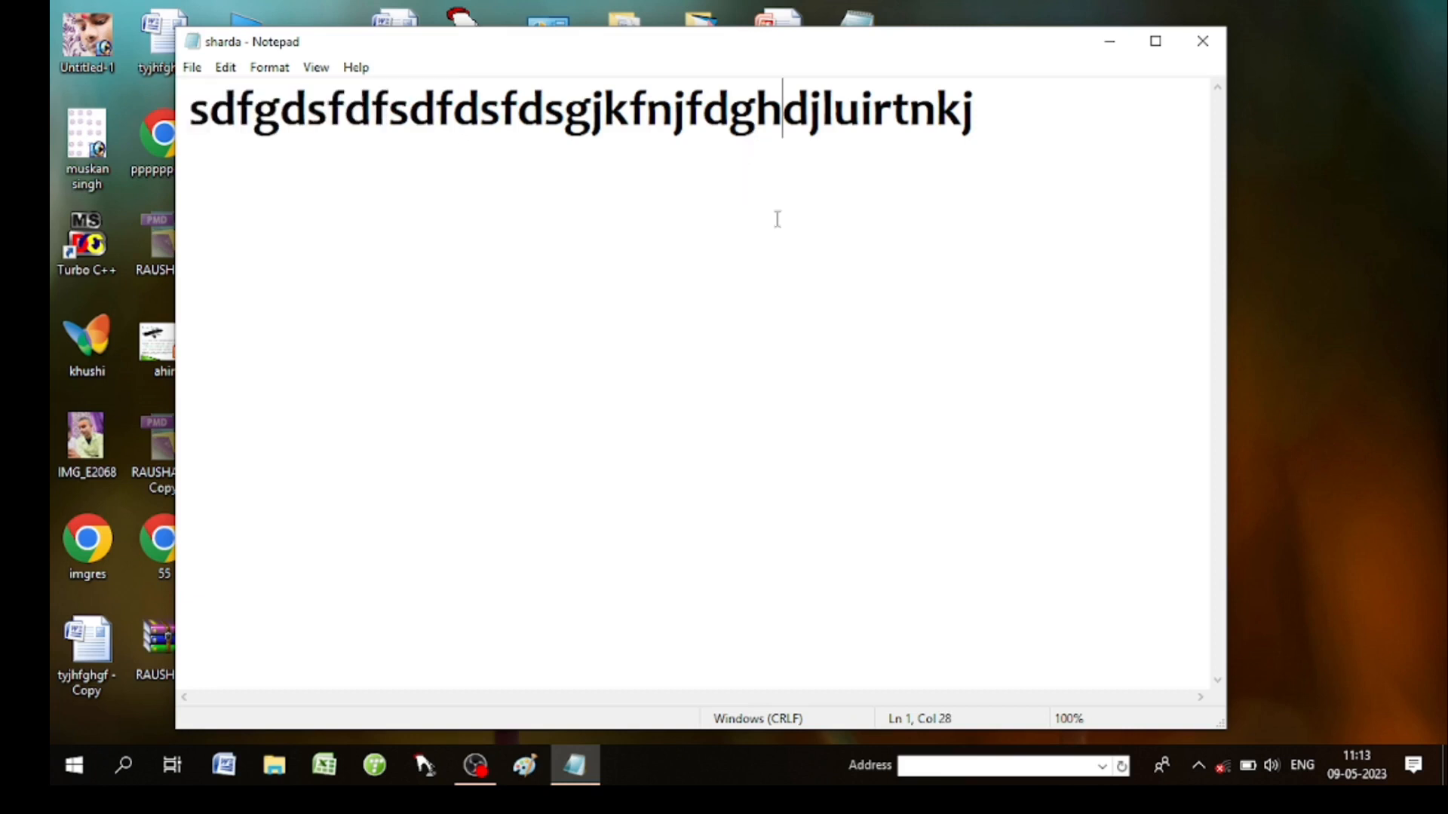
Save over the existing sharda.txt on the Desktop and close Notepad.
{"action": "left_click", "coordinate": [200, 69]}
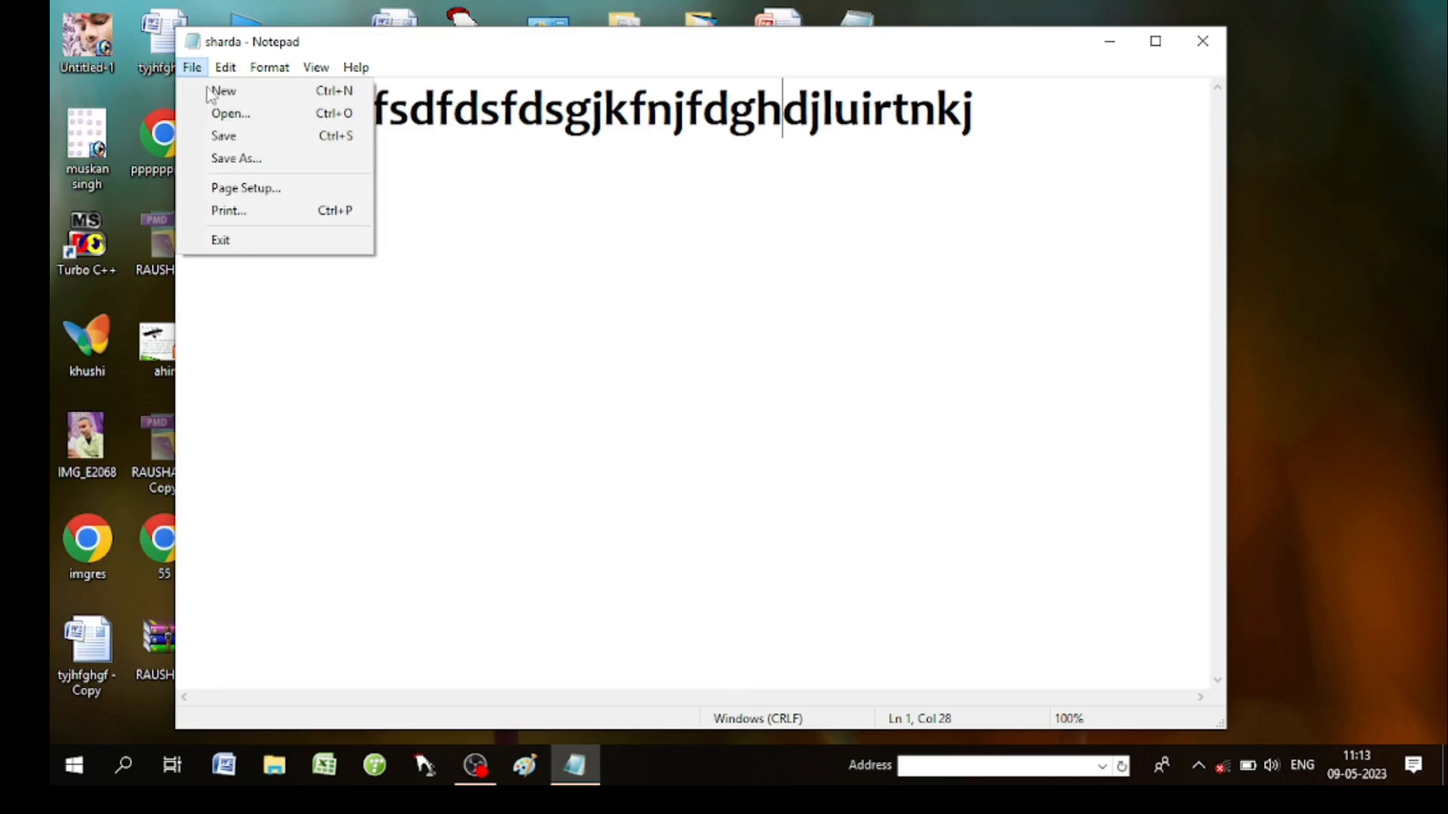
{"action": "left_click", "coordinate": [242, 160]}
{"action": "scroll", "coordinate": [266, 295], "scroll_direction": "up", "scroll_amount": 2}
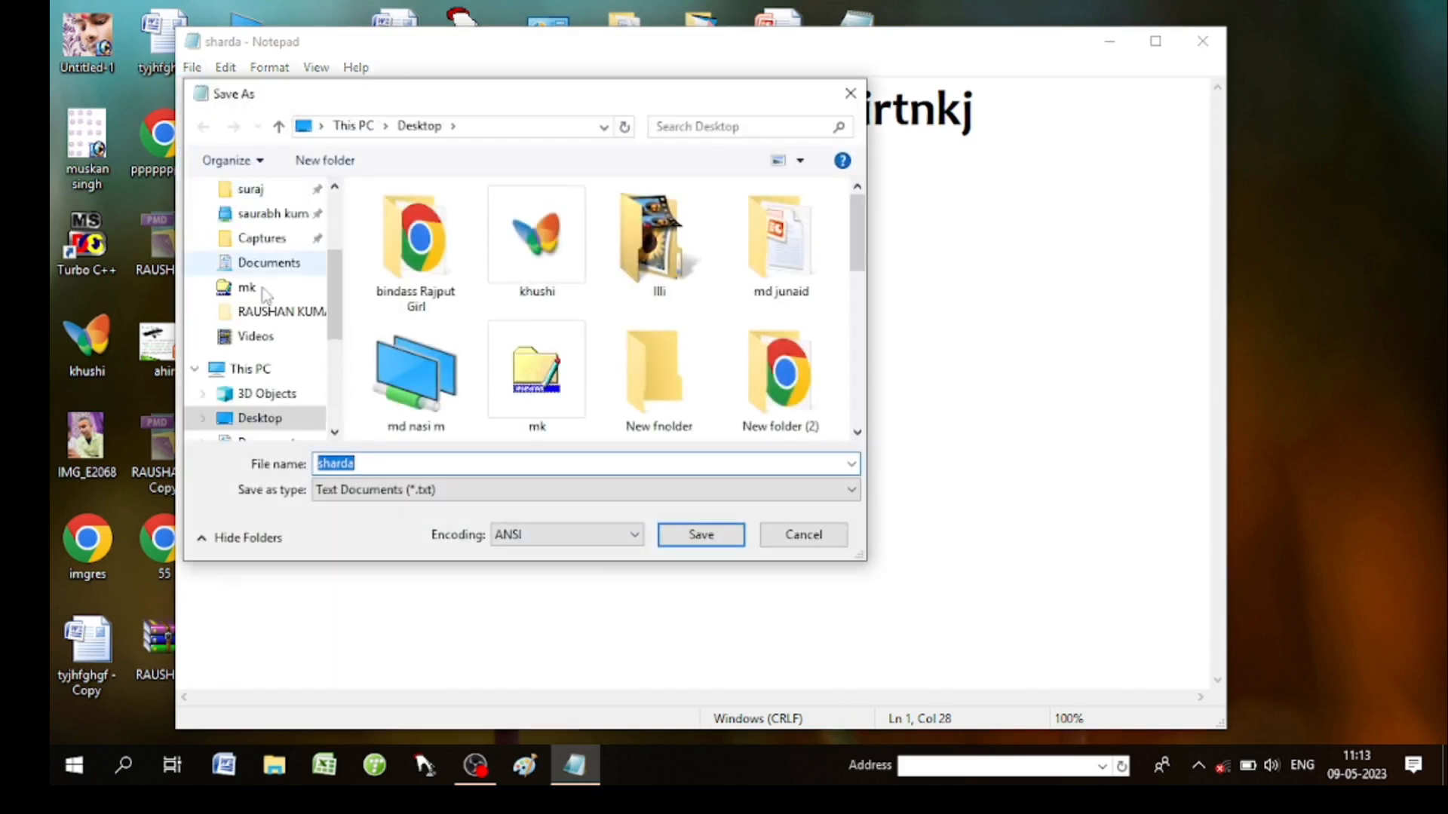
{"action": "left_click", "coordinate": [373, 462]}
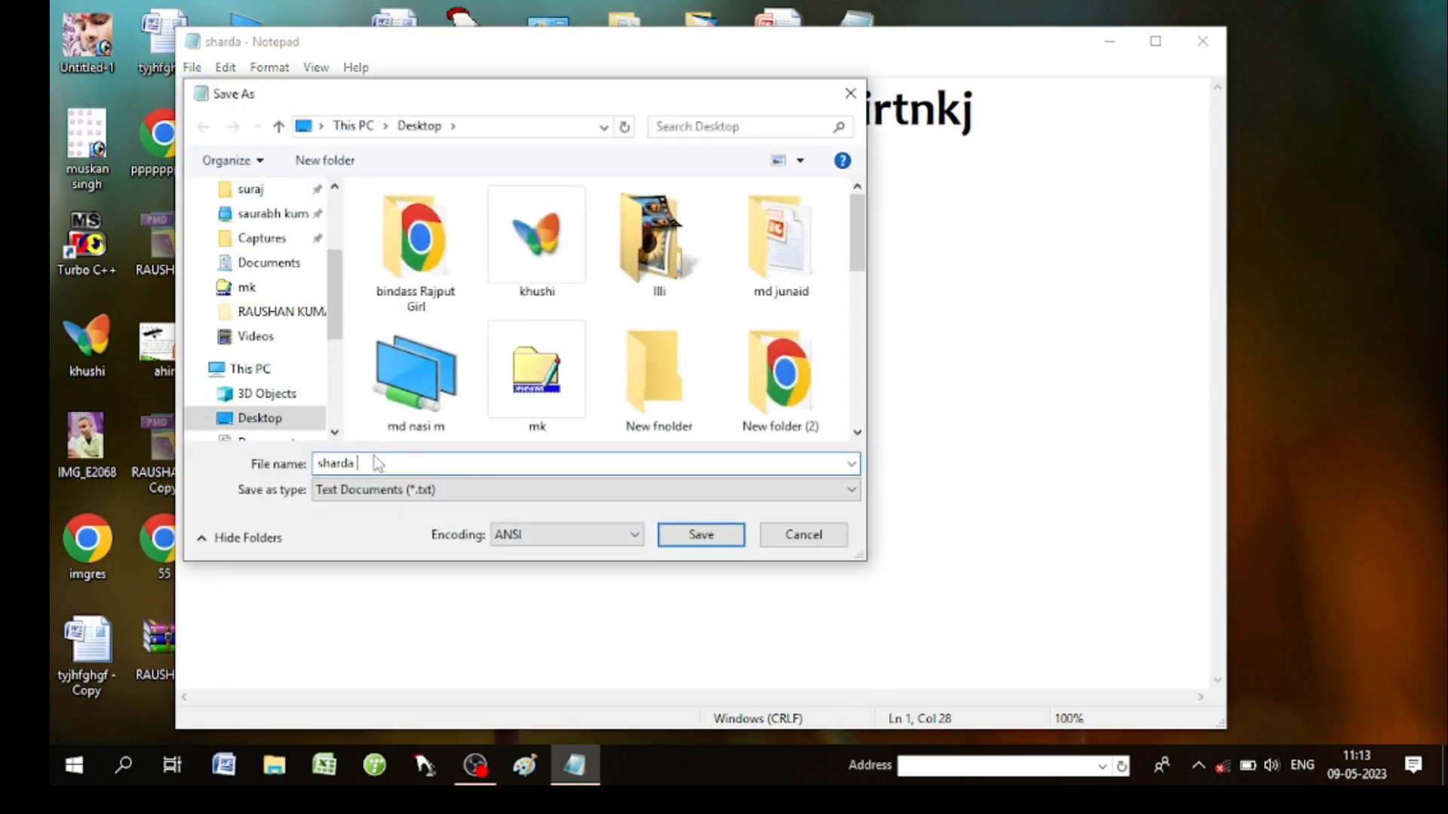
{"action": "left_click", "coordinate": [715, 537]}
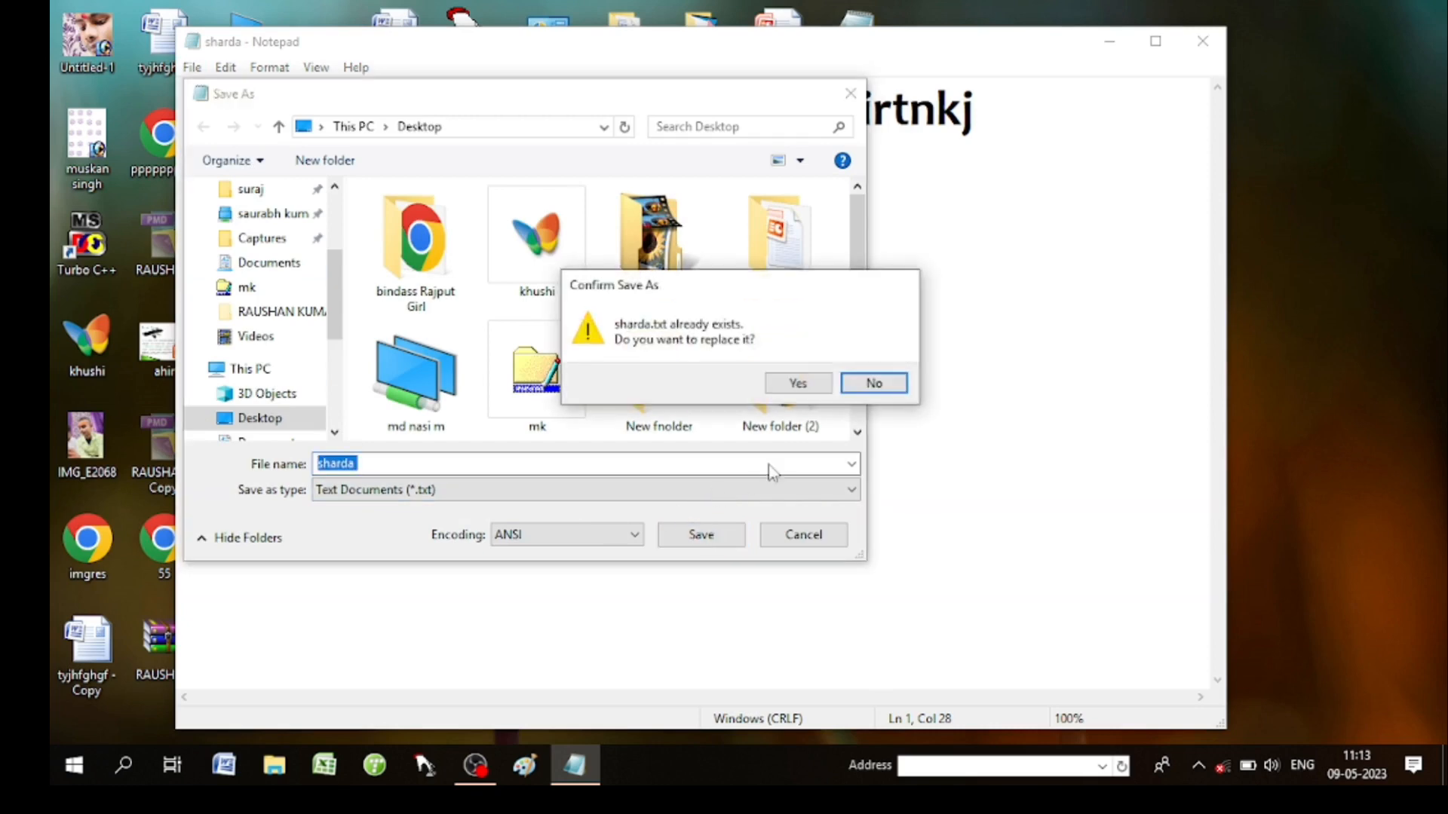
{"action": "left_click", "coordinate": [784, 388]}
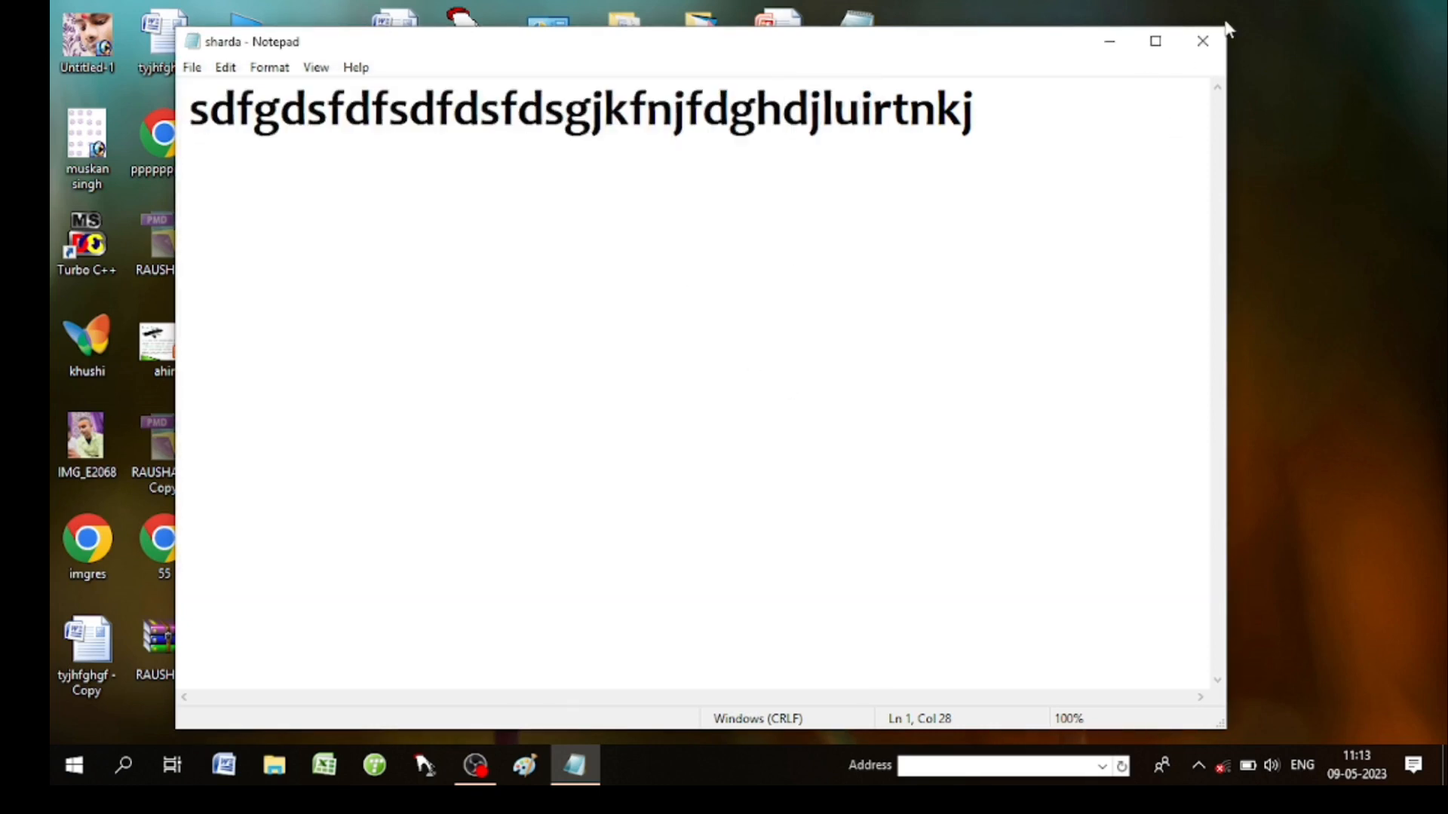
{"action": "left_click", "coordinate": [1202, 41]}
{"action": "right_click", "coordinate": [1160, 76]}
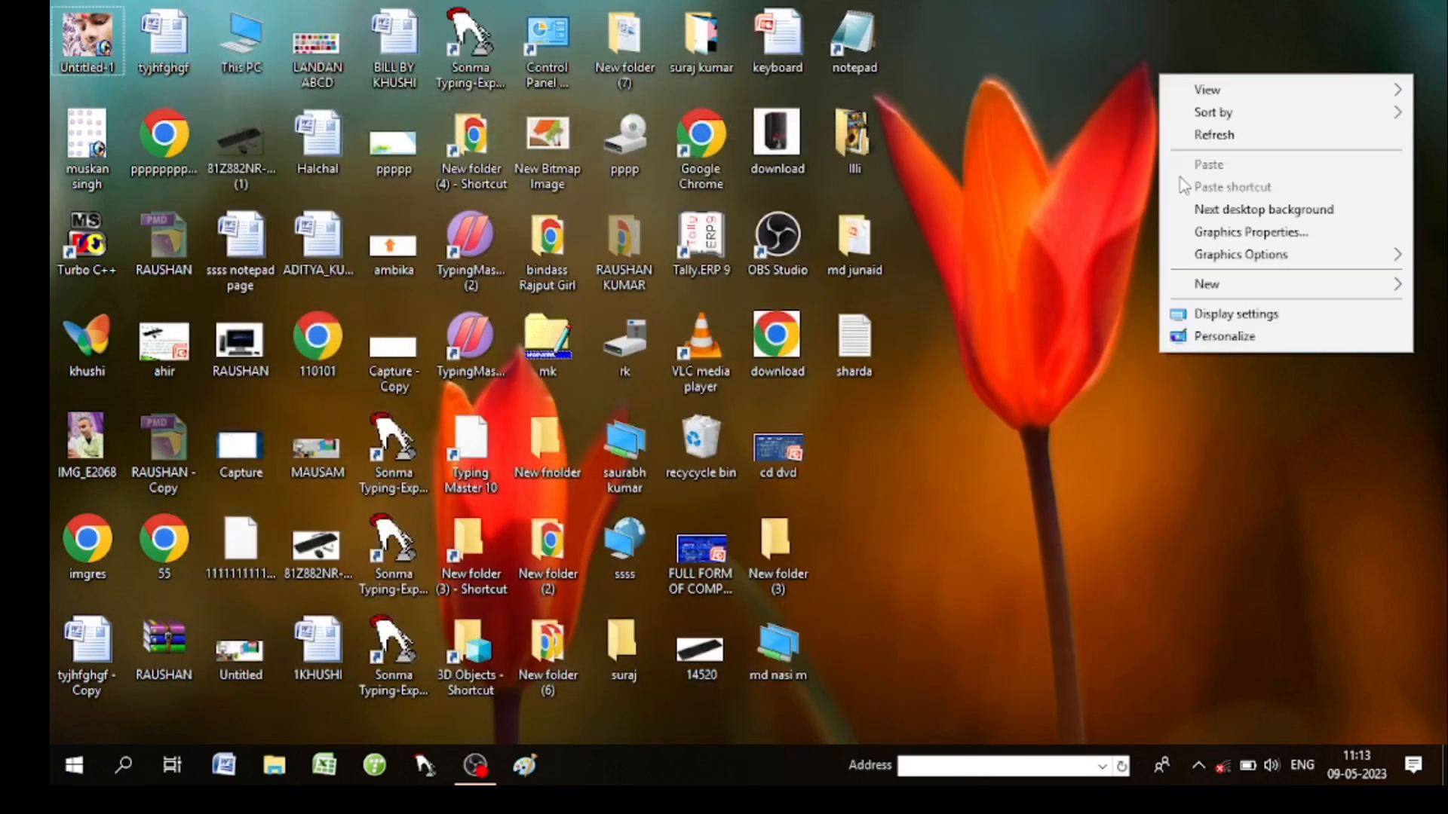
{"action": "left_click", "coordinate": [1210, 136]}
{"action": "double_click", "coordinate": [880, 340]}
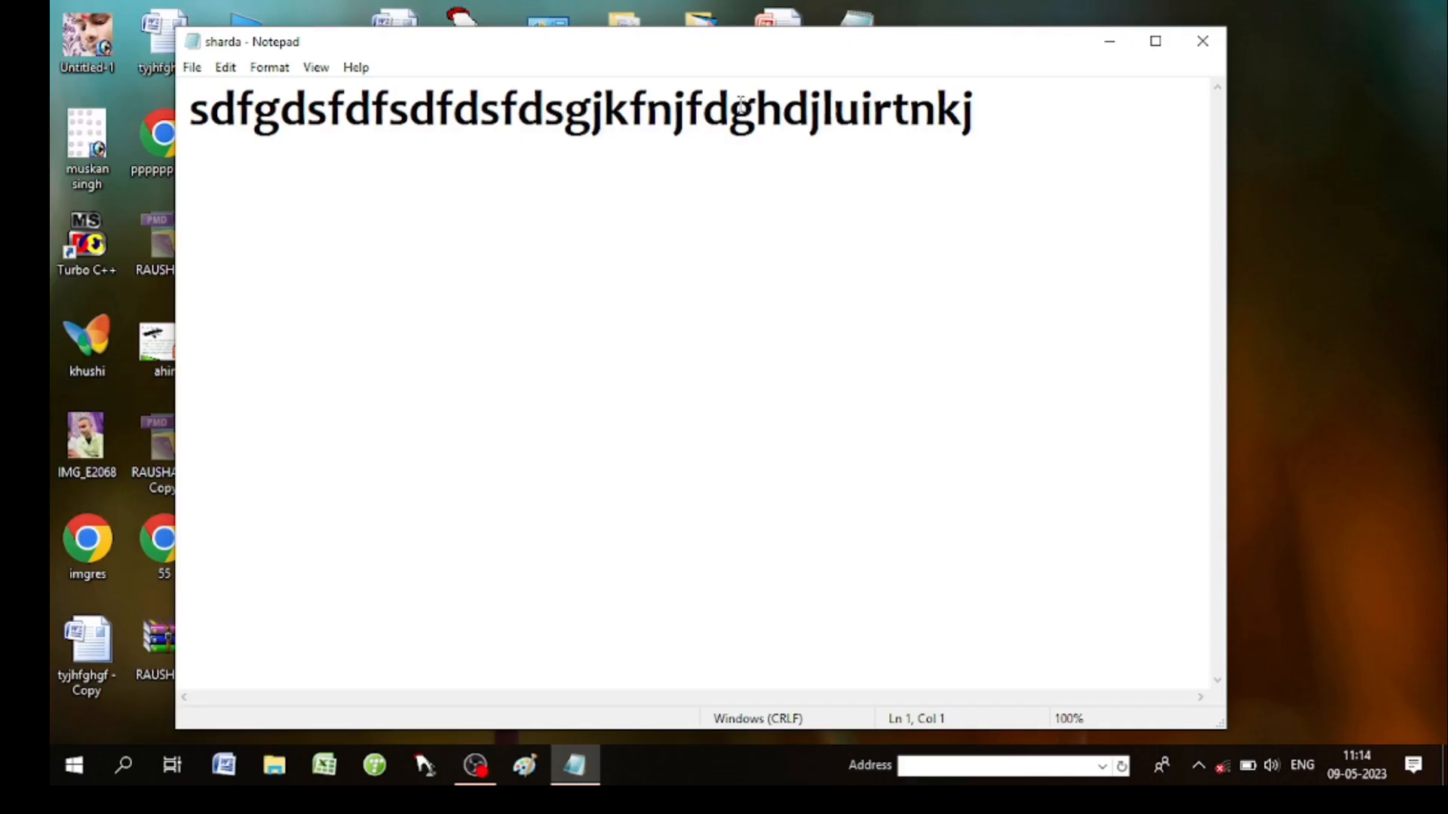
{"action": "left_click", "coordinate": [202, 69]}
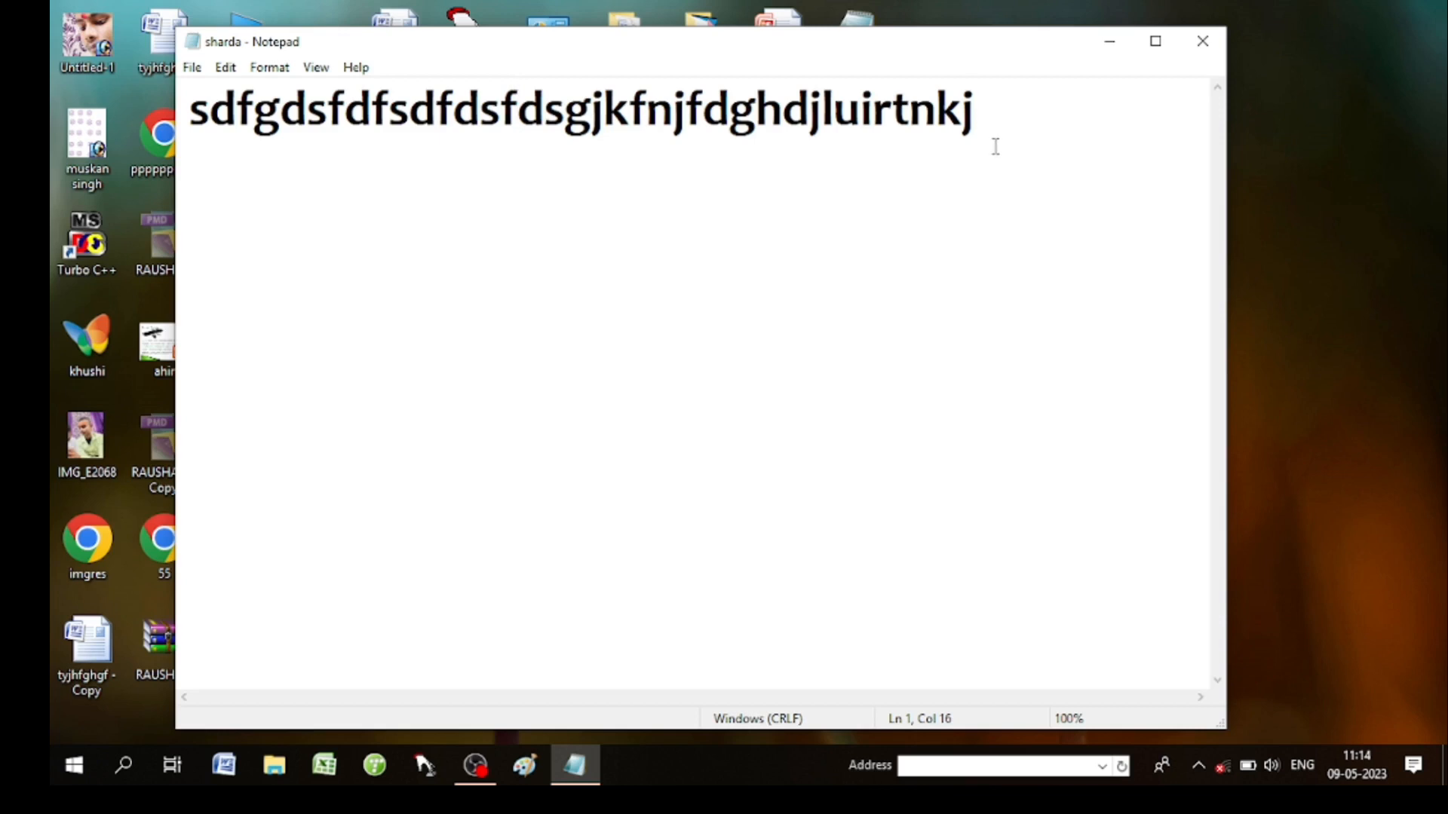
{"action": "left_click", "coordinate": [995, 143]}
Check the File menu's Print and Exit, then show the Edit commands.
{"action": "left_click", "coordinate": [193, 67]}
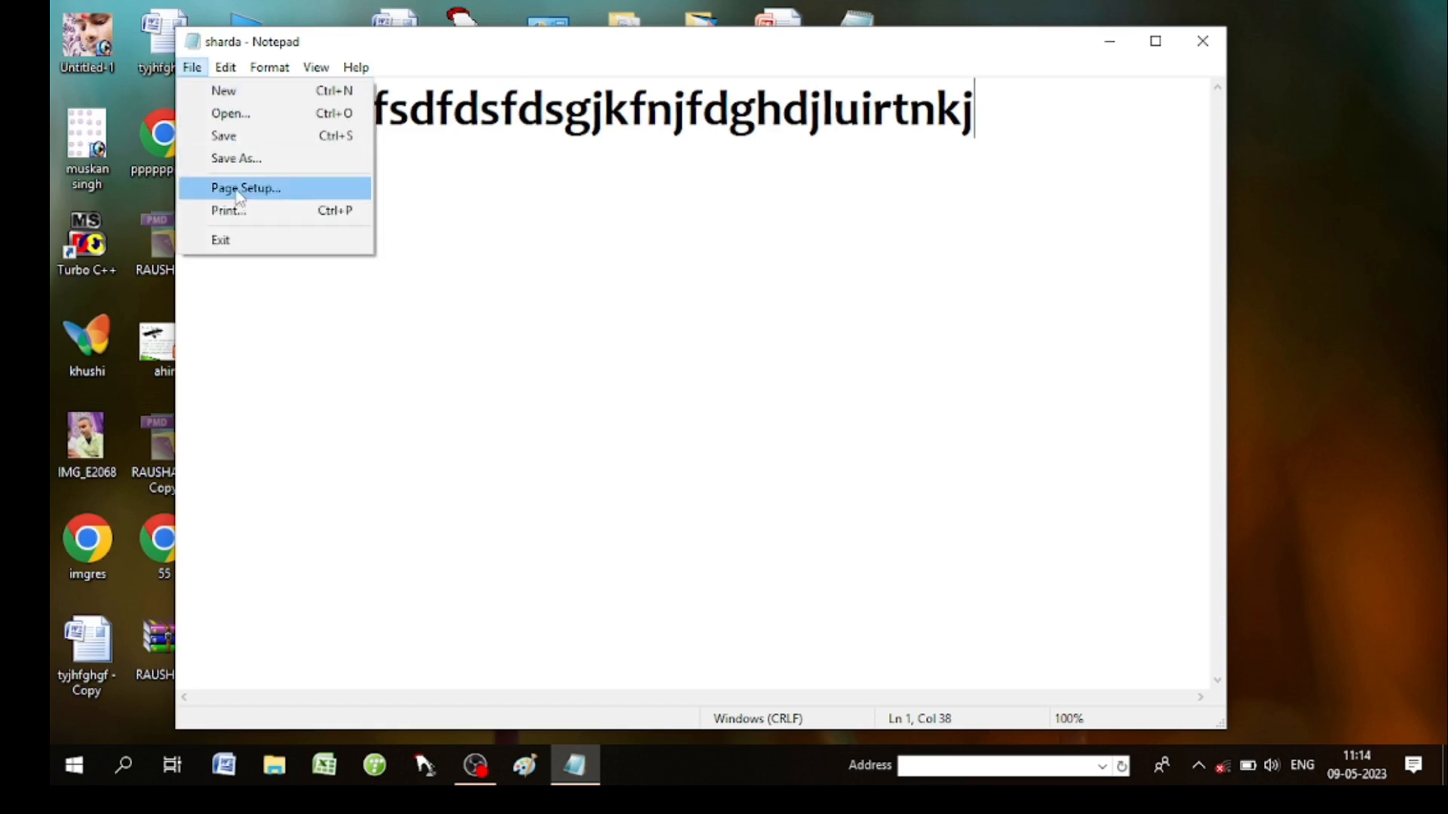
{"action": "left_click", "coordinate": [257, 239]}
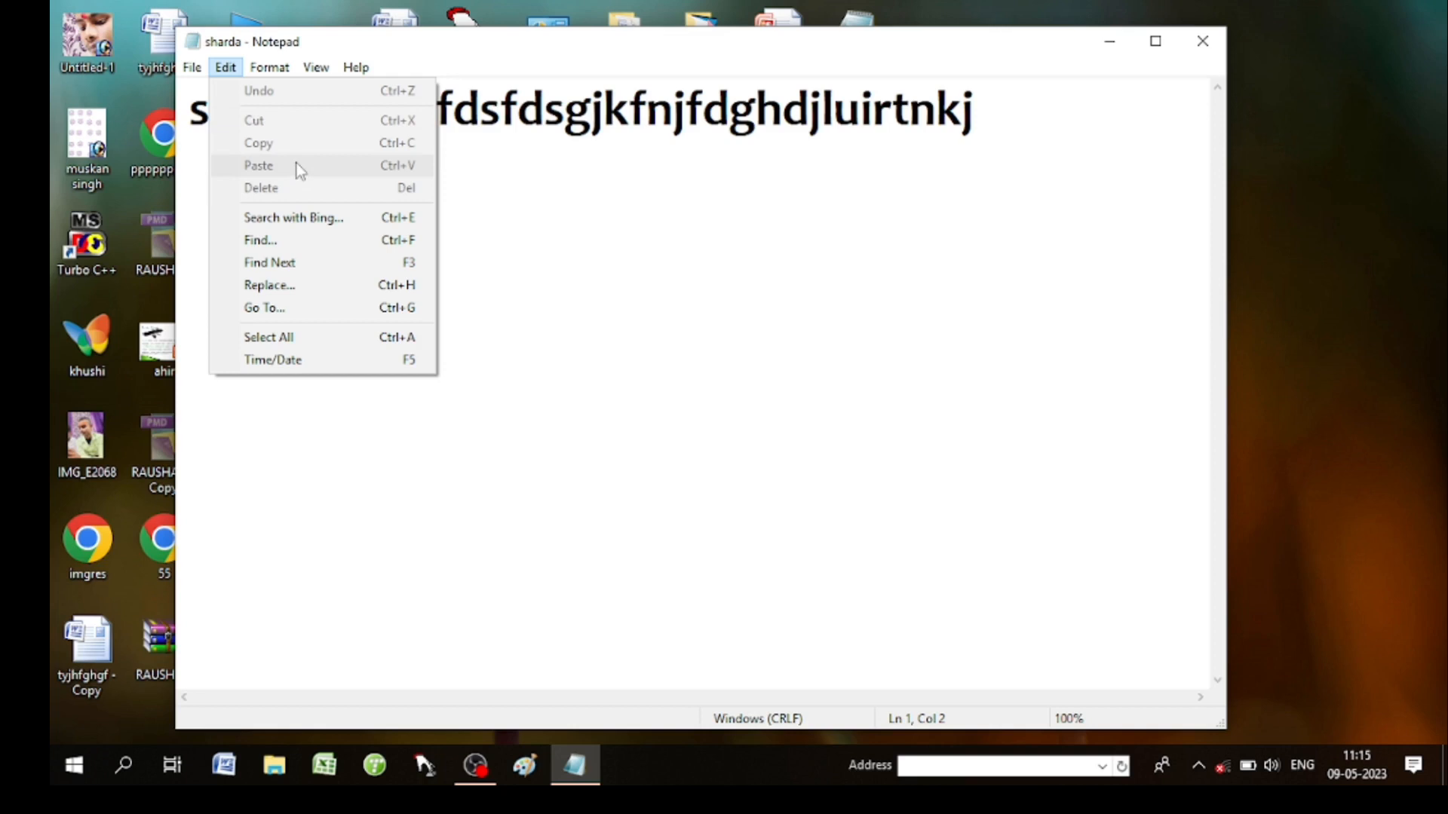
Select the text after 'sdfgdsfdf' at the end of the sharda line.
{"action": "left_click", "coordinate": [480, 198]}
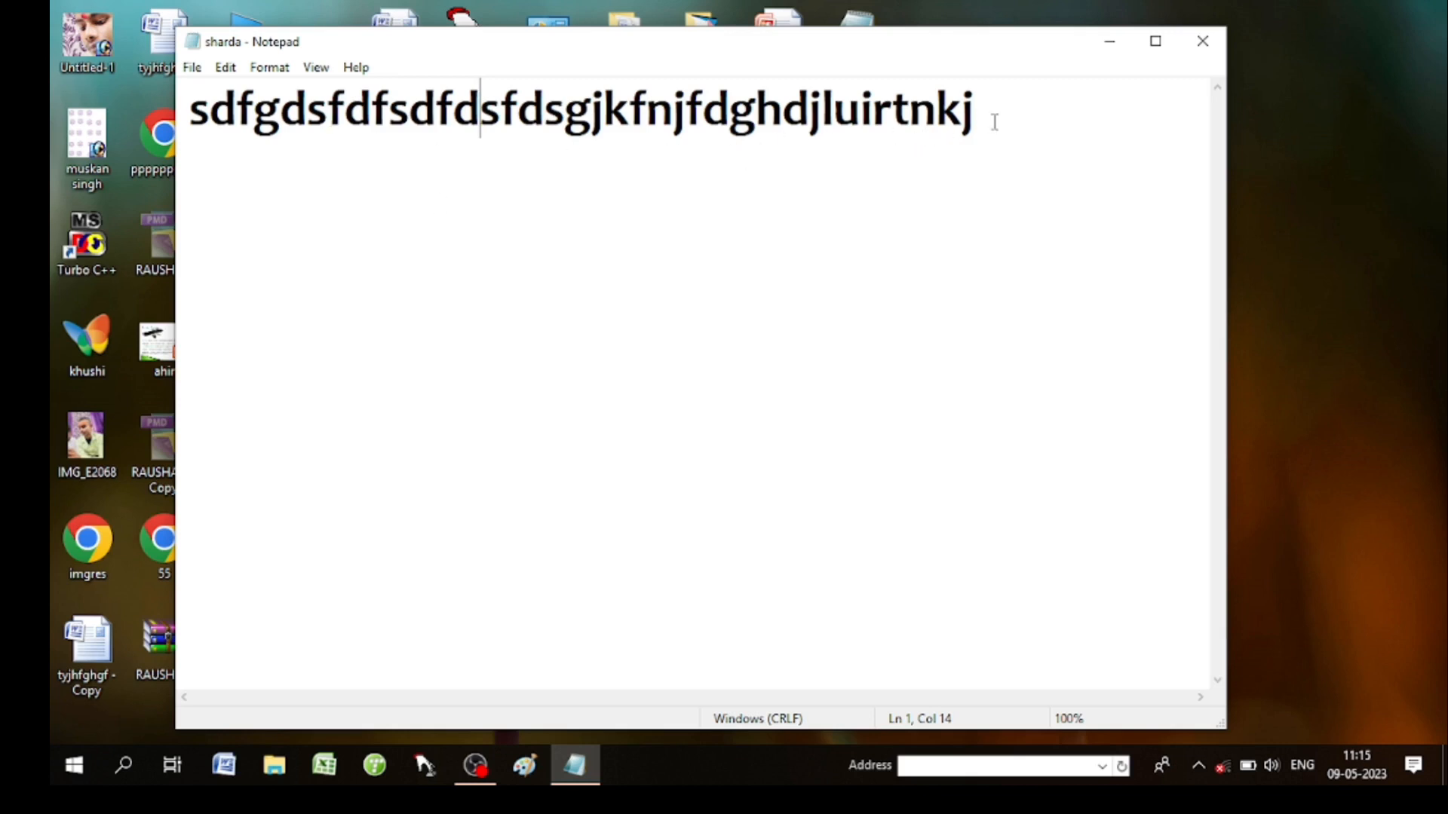
{"action": "left_click_drag", "start_coordinate": [995, 122], "coordinate": [511, 135]}
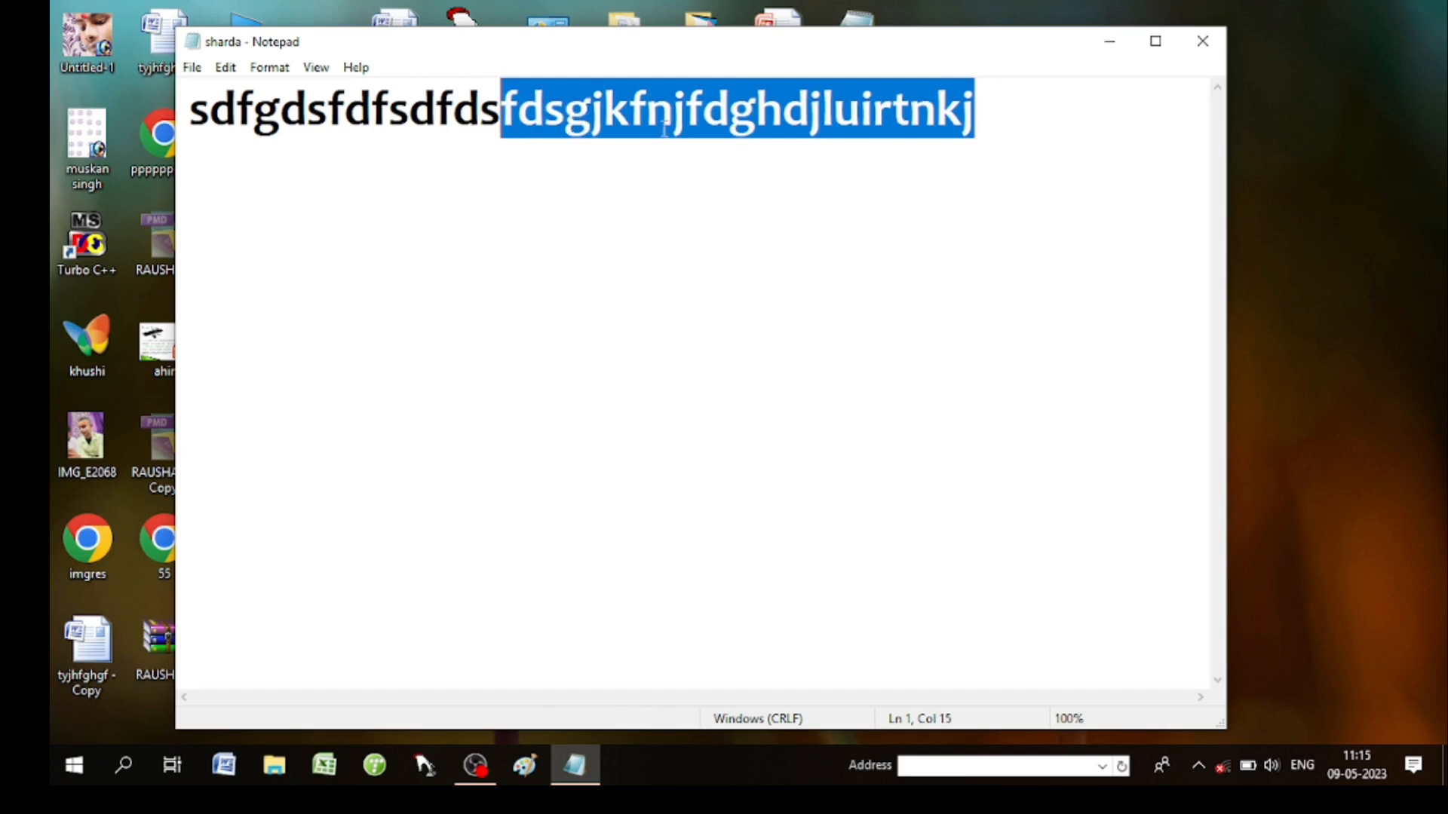
{"action": "left_click_drag", "start_coordinate": [858, 181], "coordinate": [877, 222]}
{"action": "left_click", "coordinate": [996, 126]}
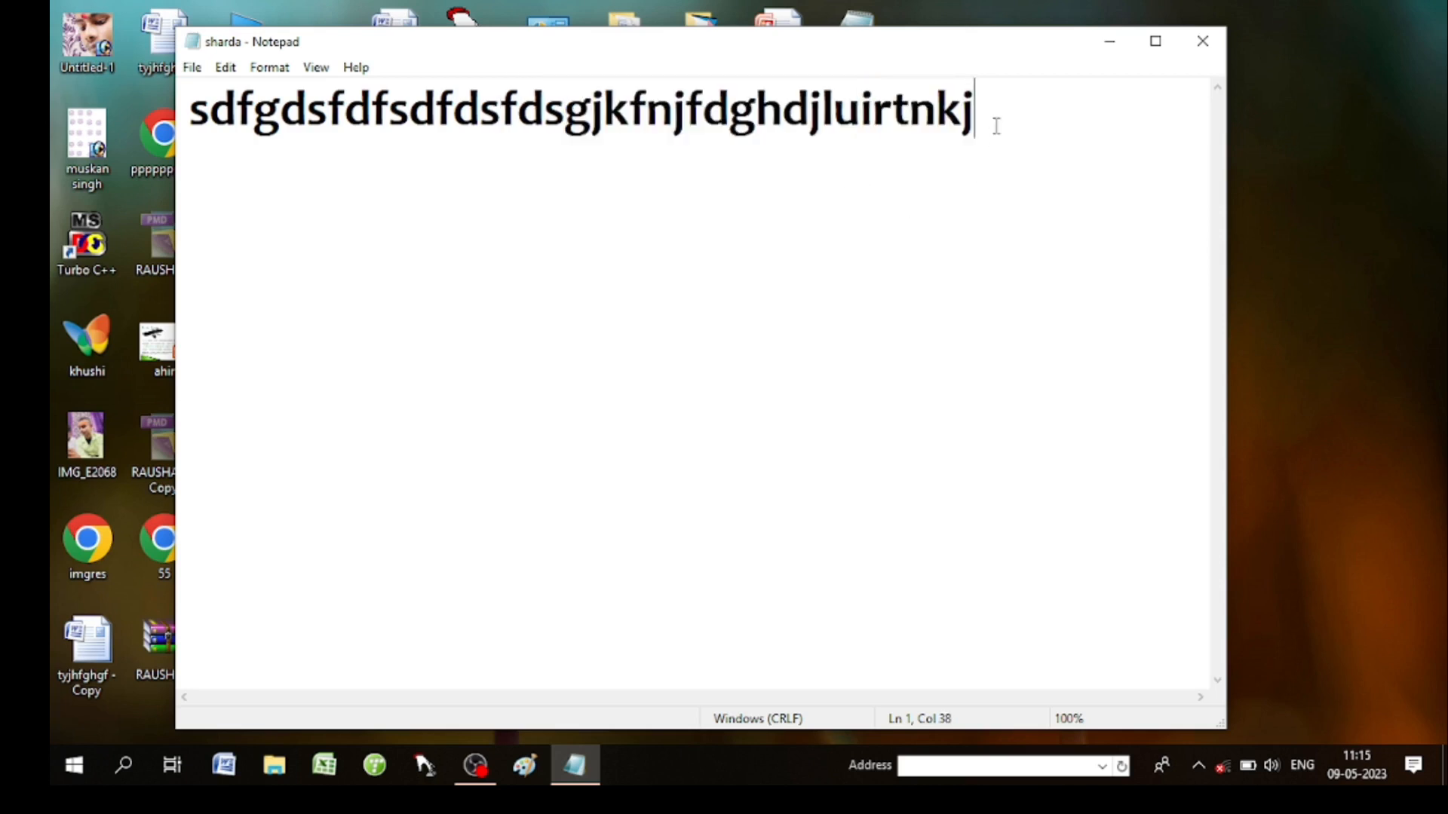
{"action": "left_click_drag", "start_coordinate": [996, 126], "coordinate": [552, 113]}
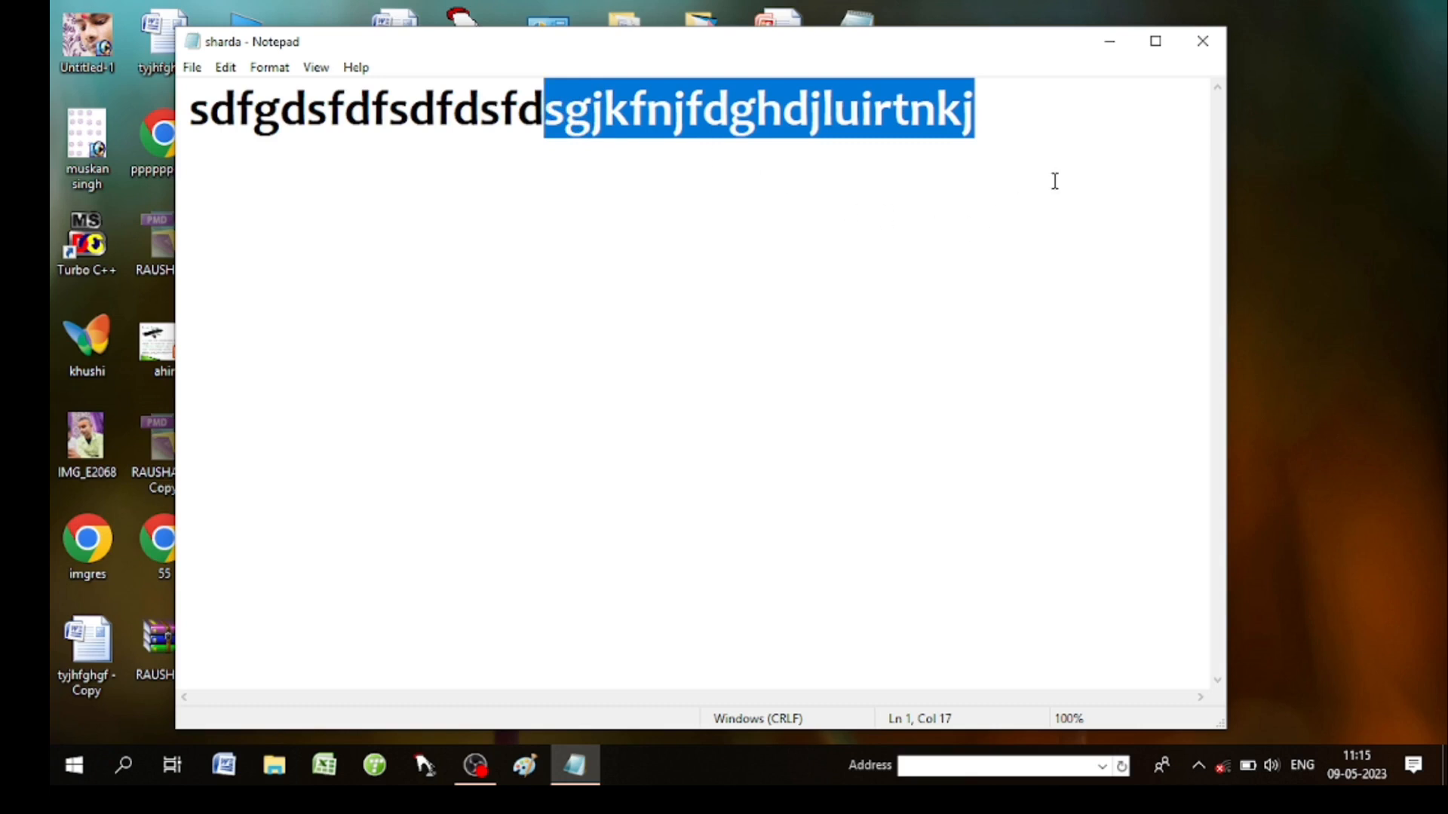
{"action": "left_click", "coordinate": [1020, 151]}
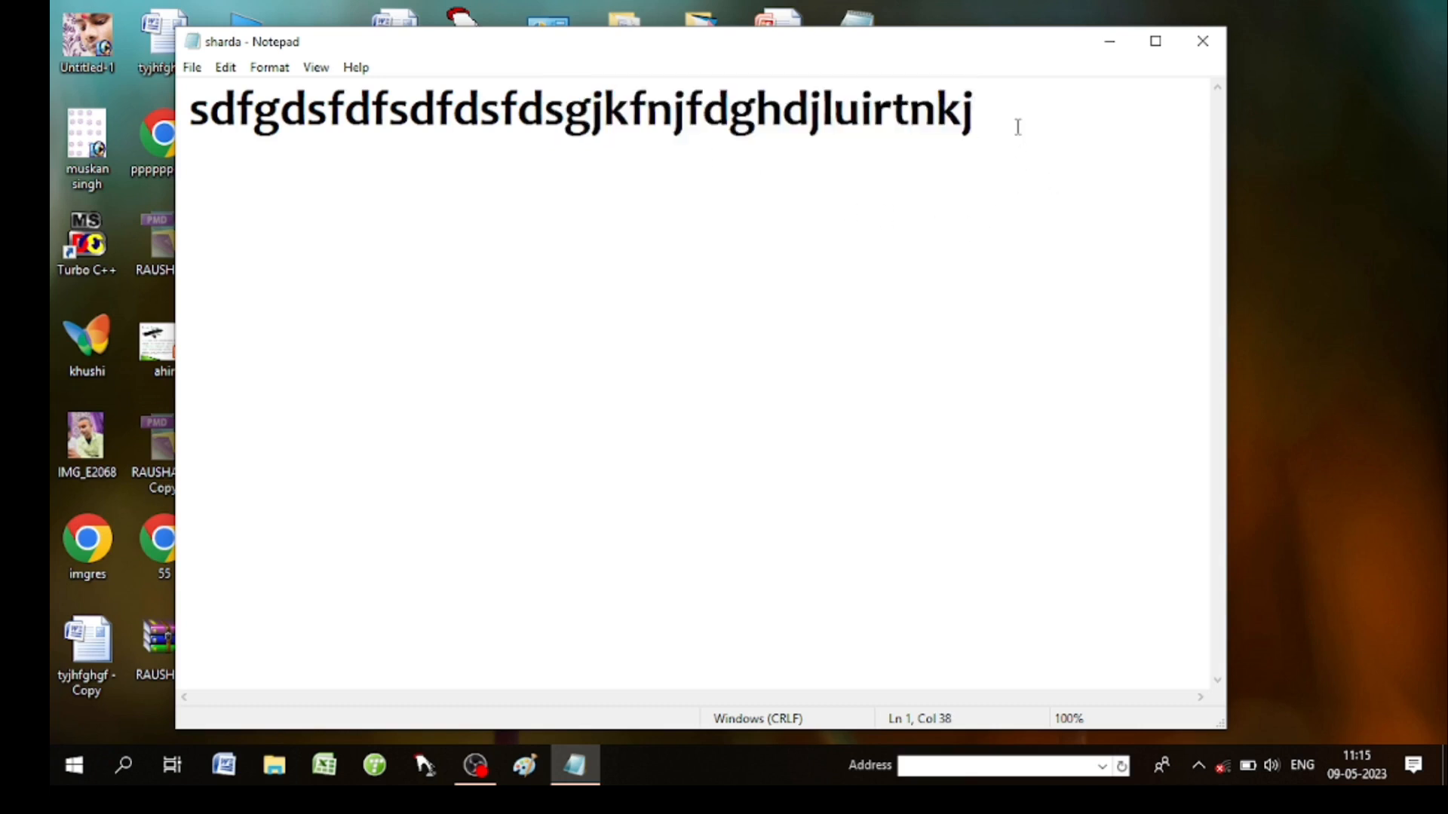
{"action": "key", "text": "shift+Left"}
{"action": "key", "text": "shift+Left"}
{"action": "key", "text": "shift+Left"}
{"action": "key", "text": "shift+Left"}
{"action": "key", "text": "shift+Left"}
{"action": "key", "text": "shift+Left"}
{"action": "key", "text": "shift+Left"}
{"action": "key", "text": "shift+Left"}
{"action": "key", "text": "shift+Left"}
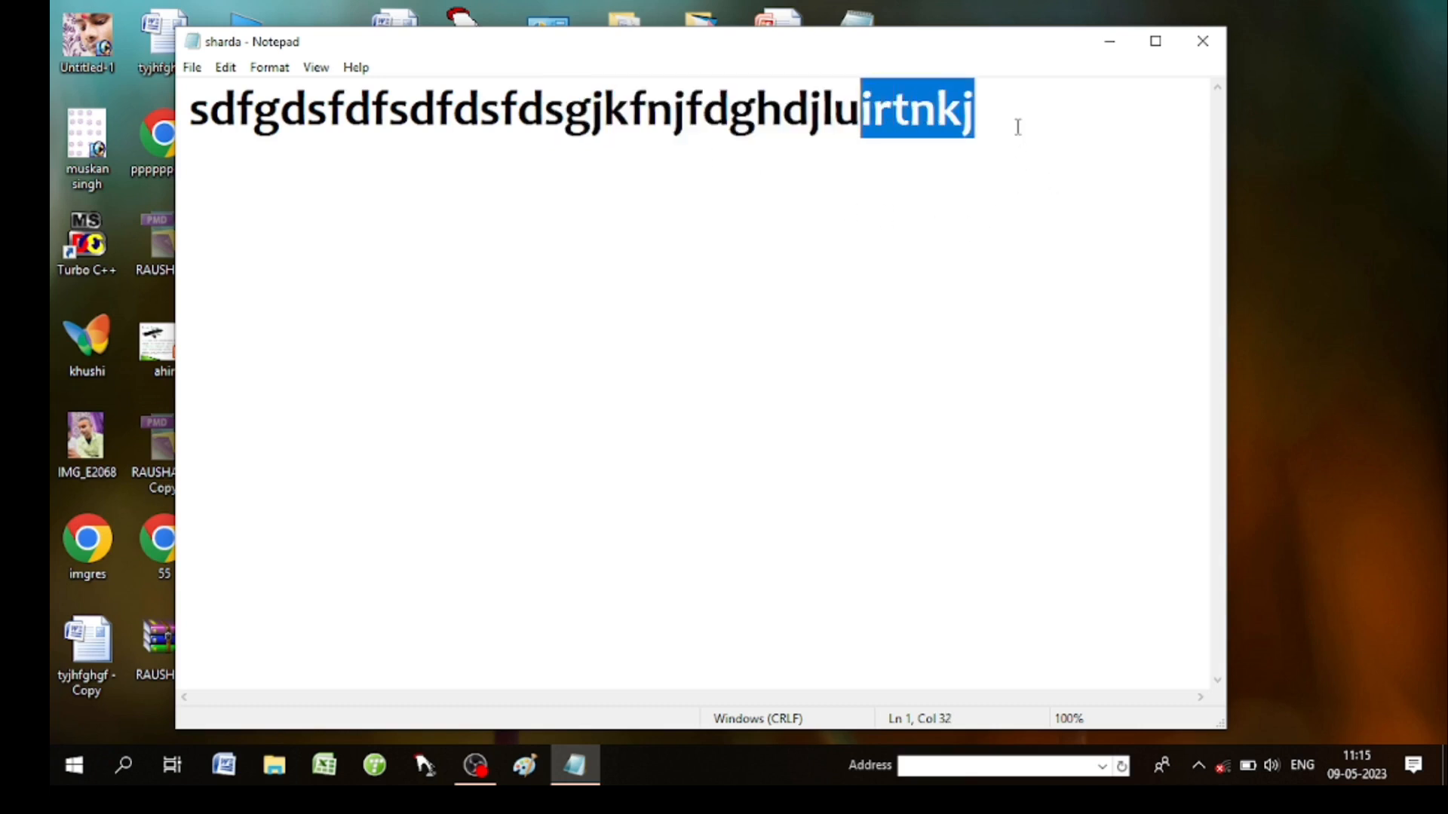
{"action": "key", "text": "shift+Left"}
{"action": "key", "text": "shift+Left"}
{"action": "key", "text": "shift+Left"}
{"action": "key", "text": "shift+Left"}
{"action": "key", "text": "shift+Left"}
{"action": "key", "text": "shift+Left"}
{"action": "key", "text": "shift+Left"}
{"action": "key", "text": "shift+Left"}
{"action": "key", "text": "shift+Left"}
{"action": "key", "text": "shift+Left"}
{"action": "key", "text": "shift+Left"}
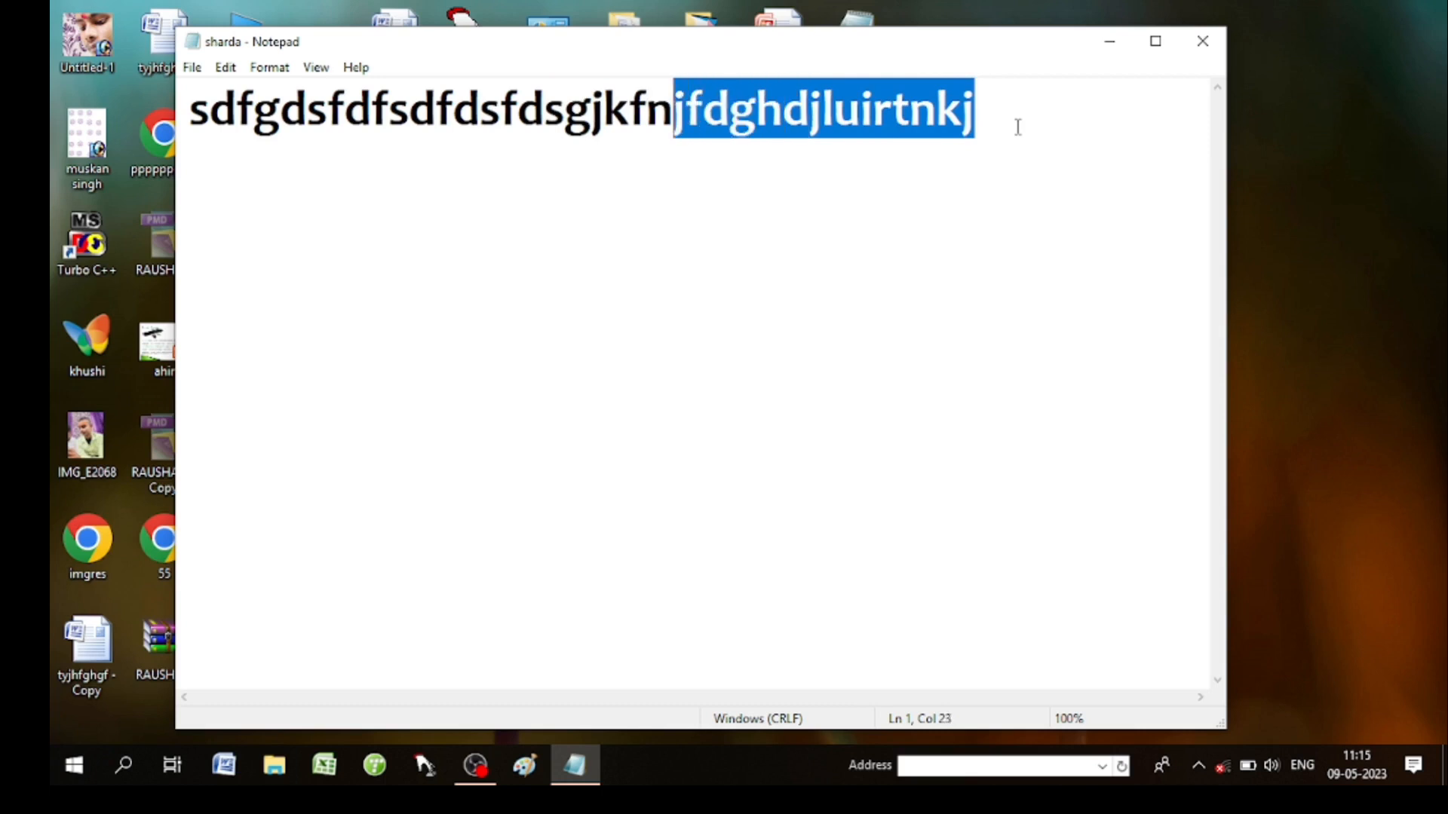
{"action": "key", "text": "shift+Left"}
{"action": "key", "text": "shift+Left"}
{"action": "key", "text": "shift+Left"}
{"action": "key", "text": "shift+Left"}
{"action": "key", "text": "shift+Left"}
{"action": "key", "text": "shift+Left"}
{"action": "key", "text": "shift+Left"}
{"action": "key", "text": "shift+Left"}
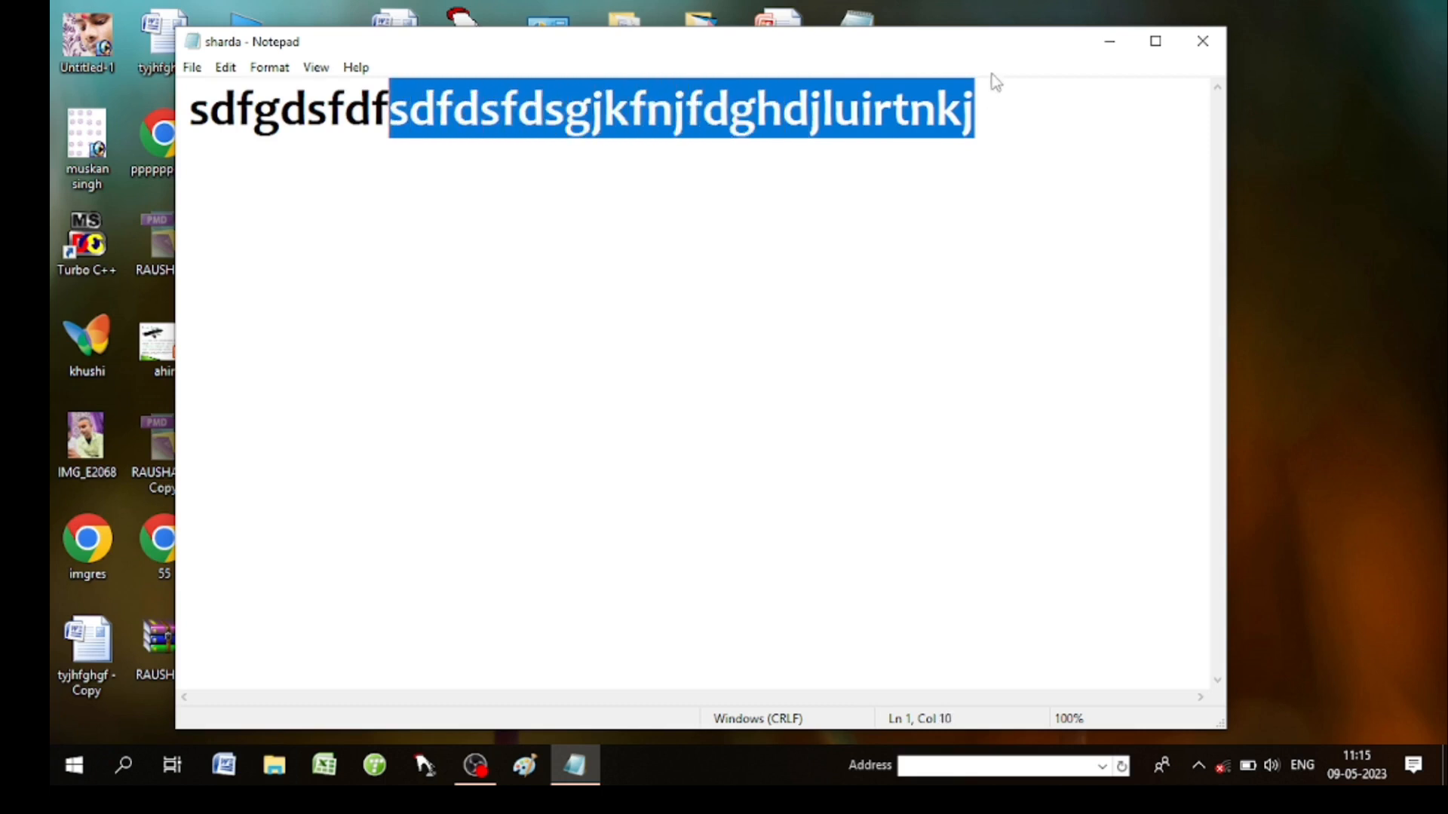
Copy, then cut, the text after 'sdfgdsfdf' so only 'sdfgdsfdf' remains on line 1.
{"action": "left_click", "coordinate": [227, 69]}
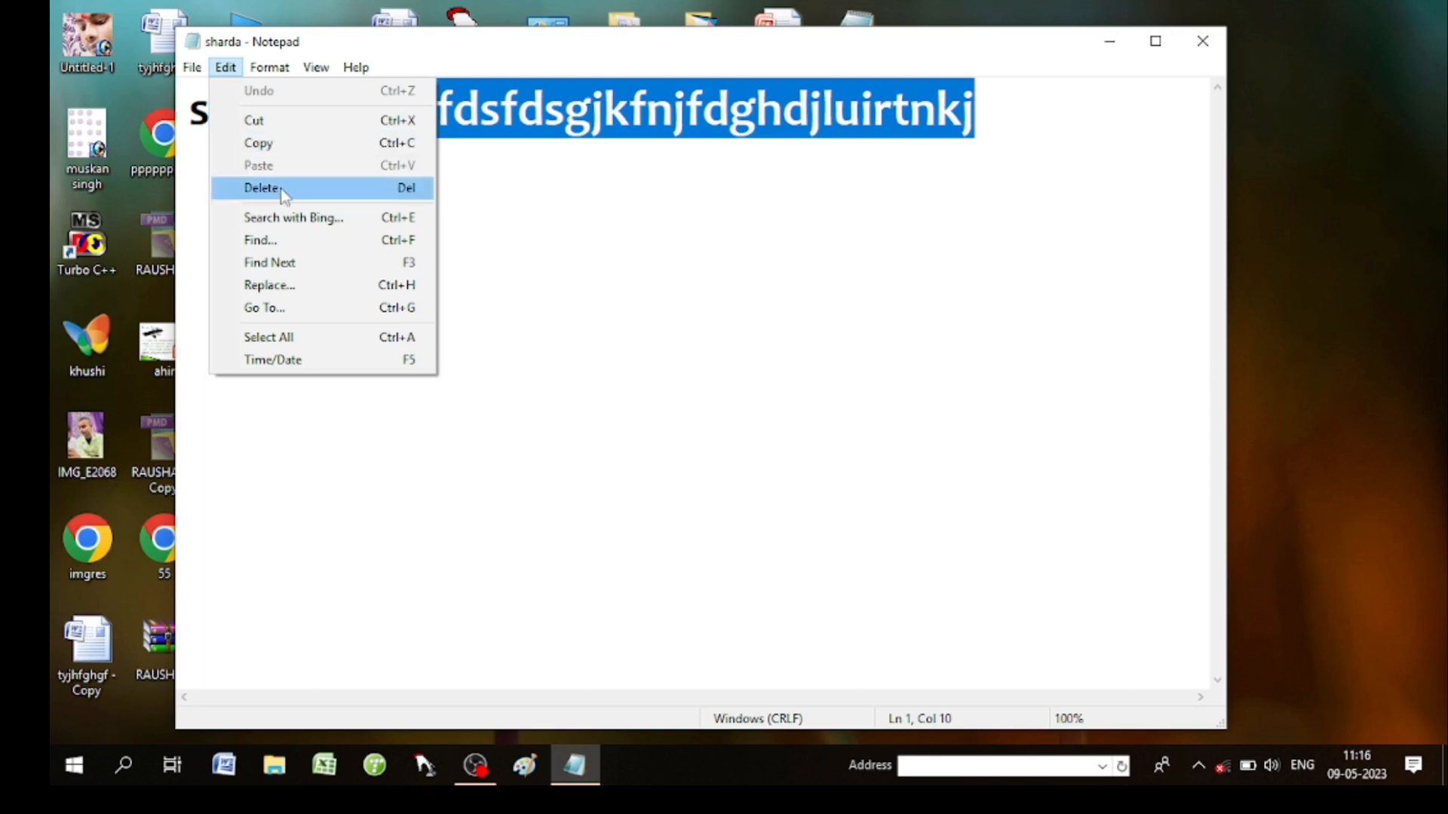
{"action": "left_click", "coordinate": [278, 144]}
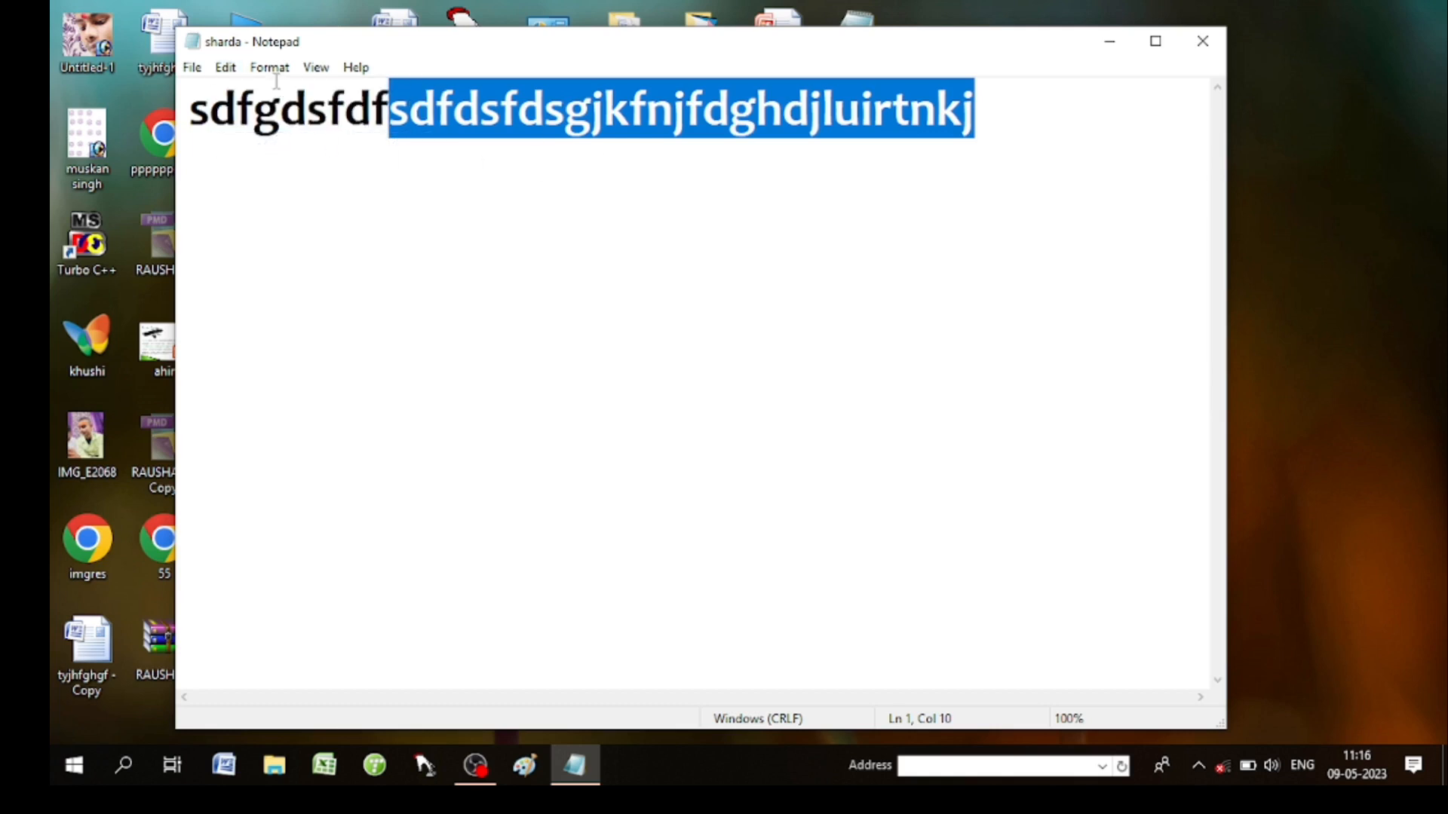
{"action": "left_click", "coordinate": [225, 68]}
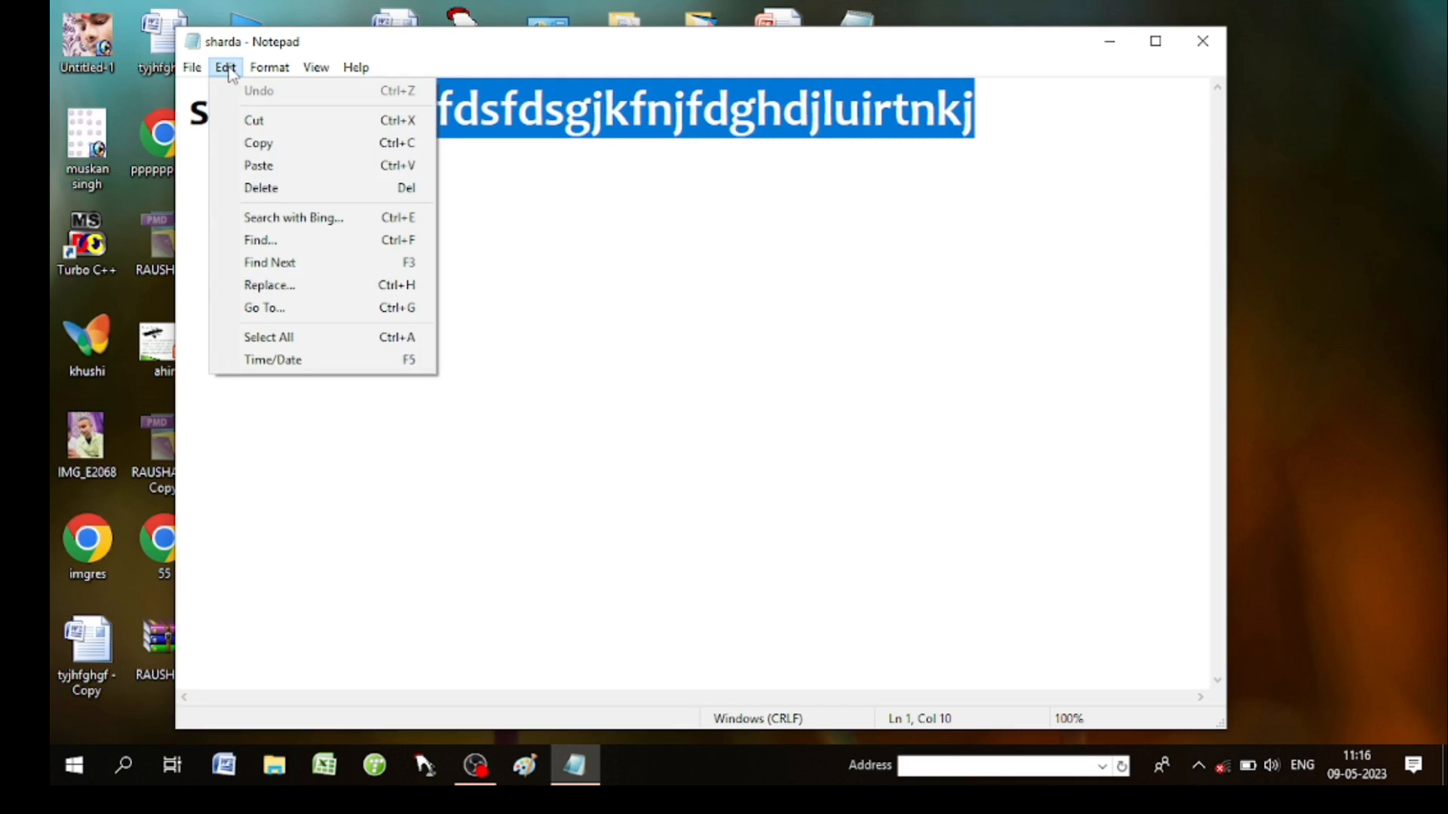
{"action": "left_click", "coordinate": [285, 122]}
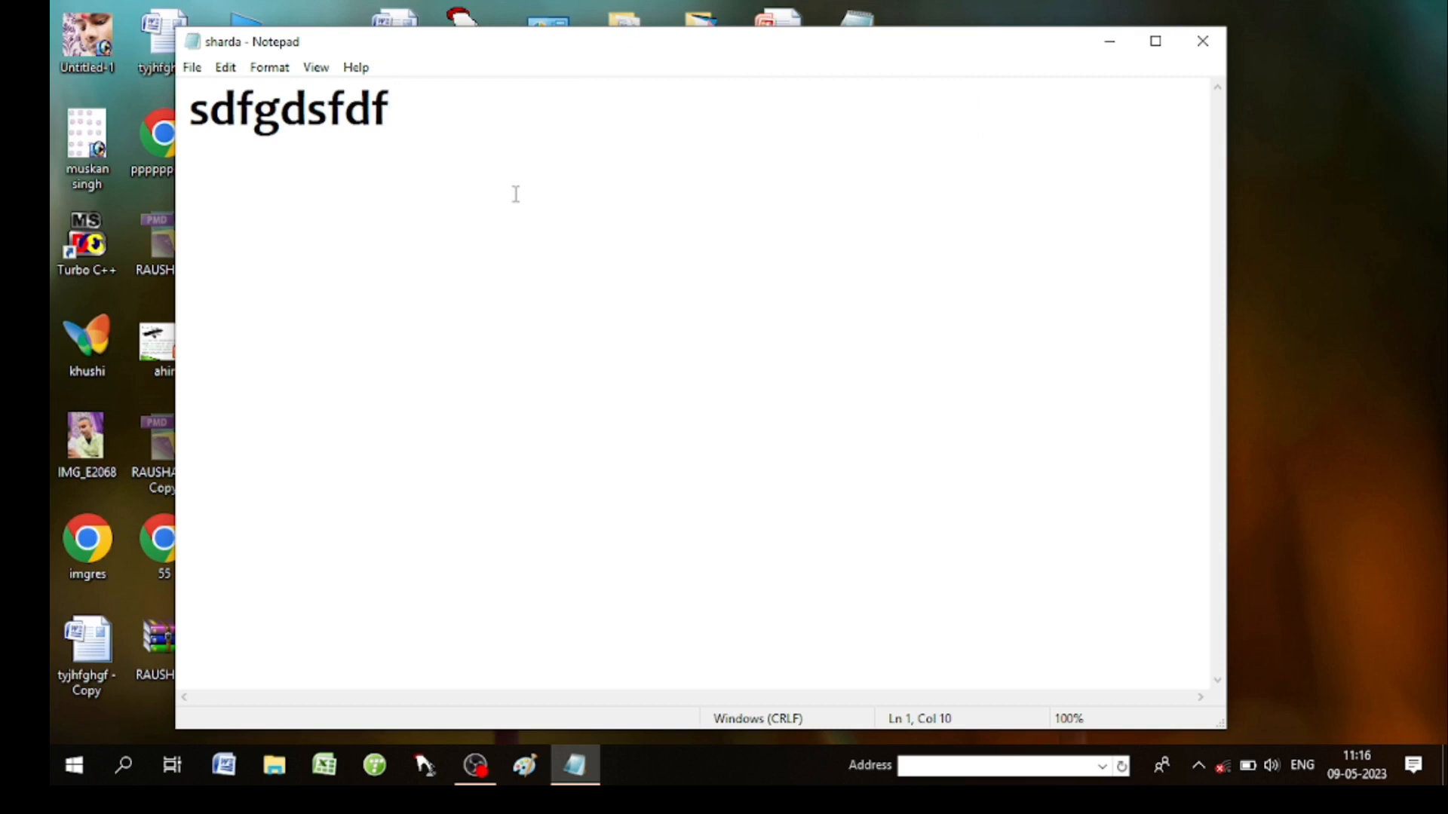
{"action": "left_click", "coordinate": [234, 68]}
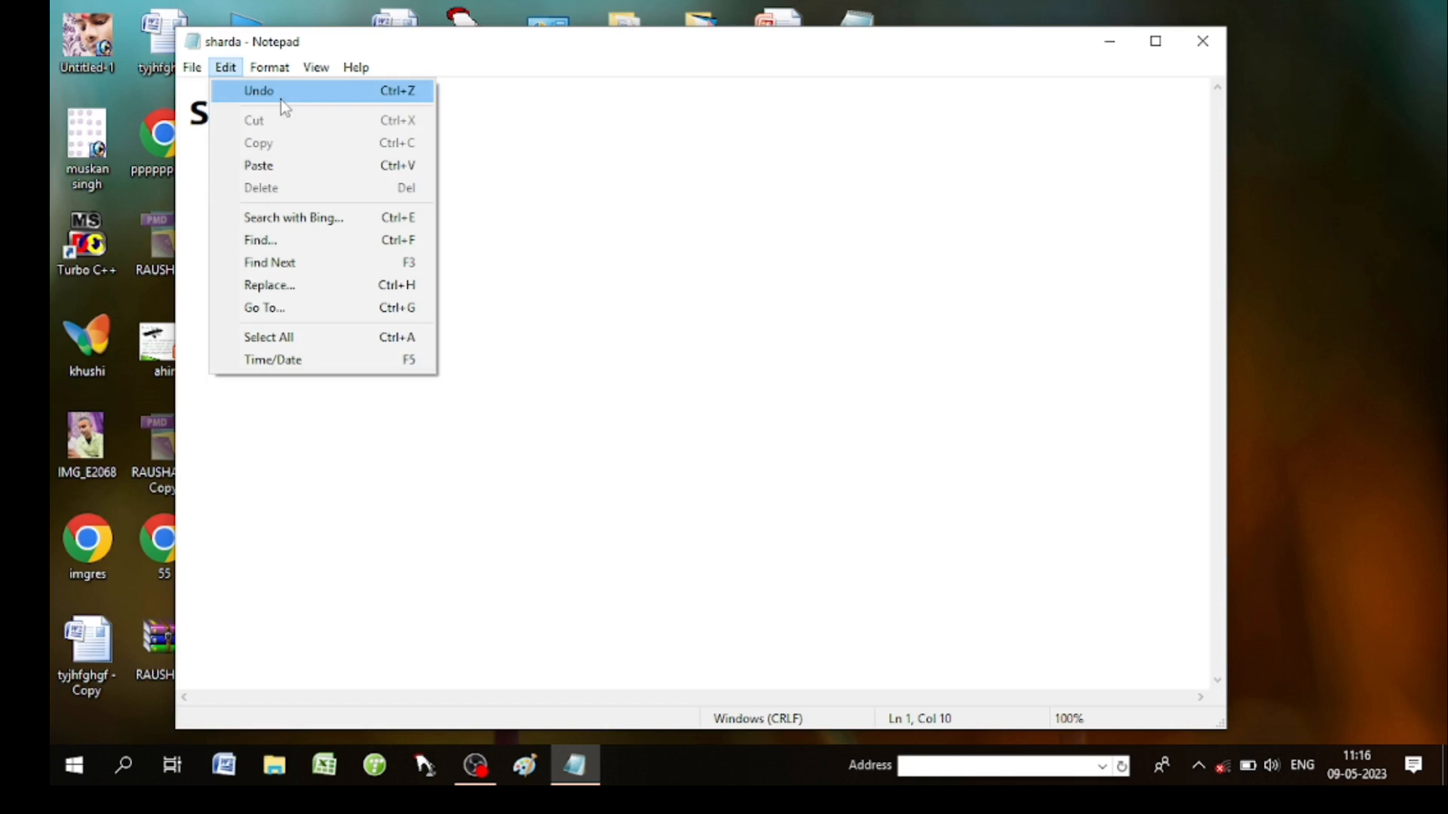
Undo the cut and type 'y' over the restored text, making the line 'sdfgdsfdfy'.
{"action": "left_click", "coordinate": [580, 173]}
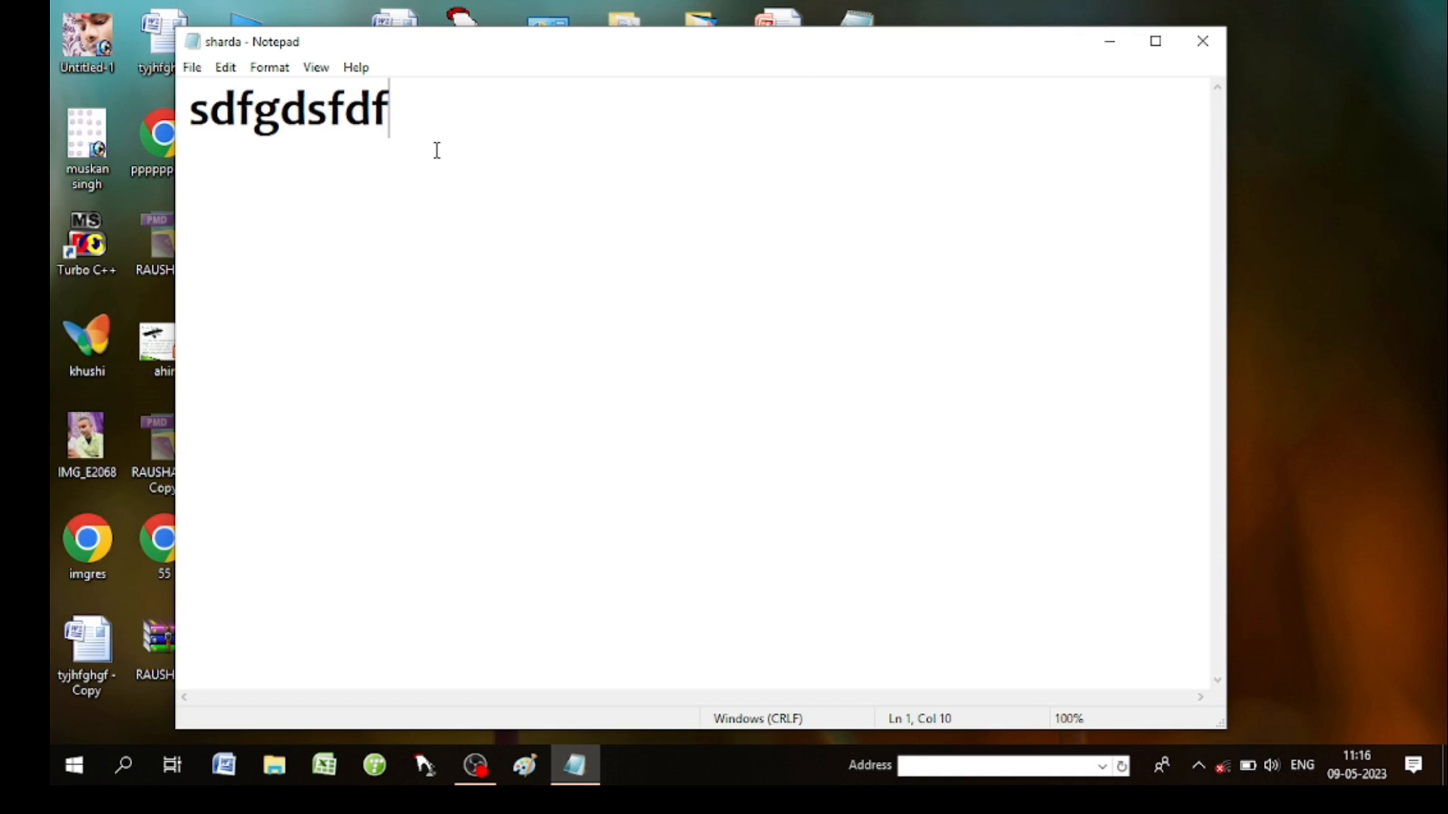
{"action": "key", "text": "ctrl+z"}
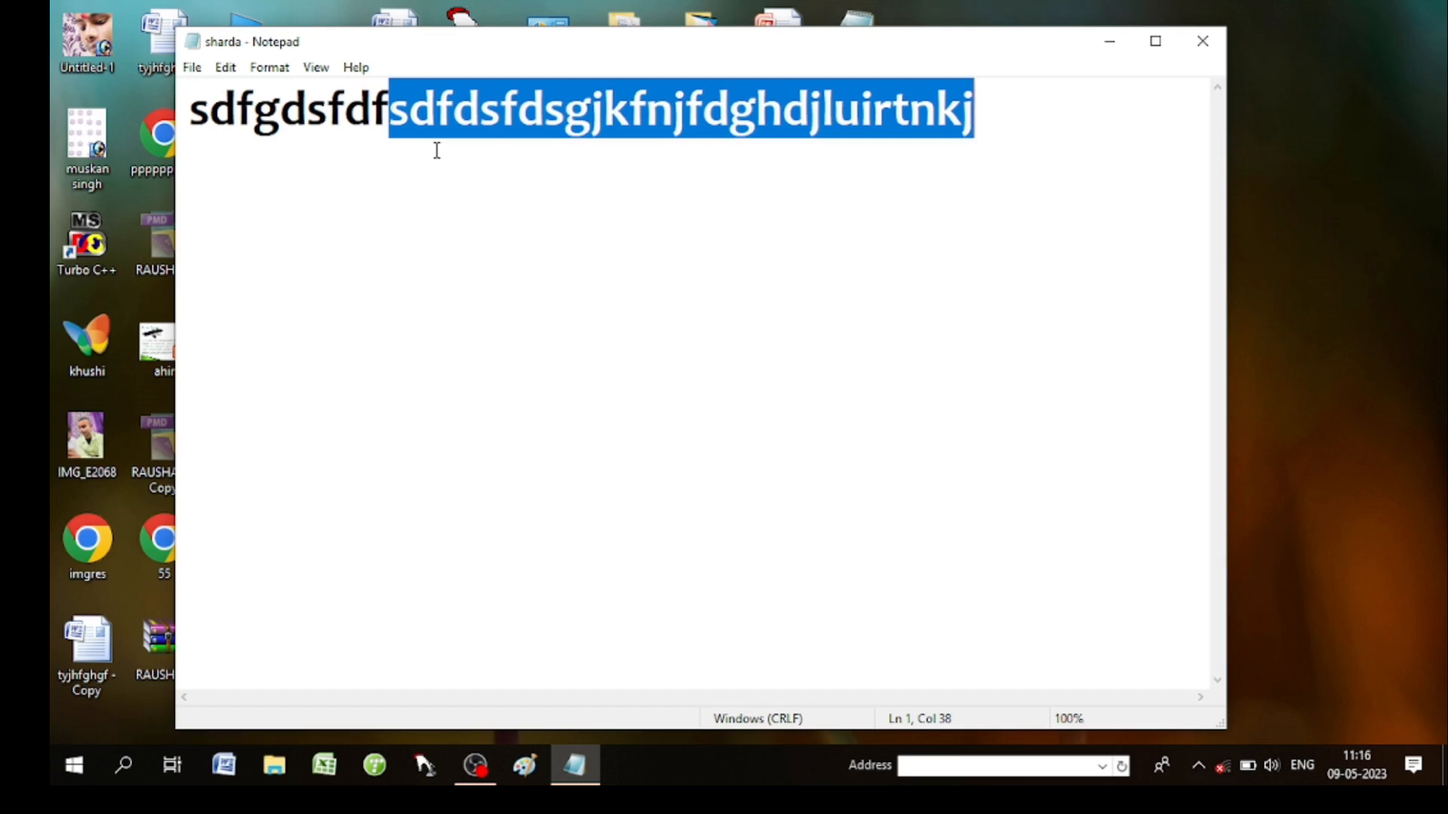
{"action": "type", "text": "y"}
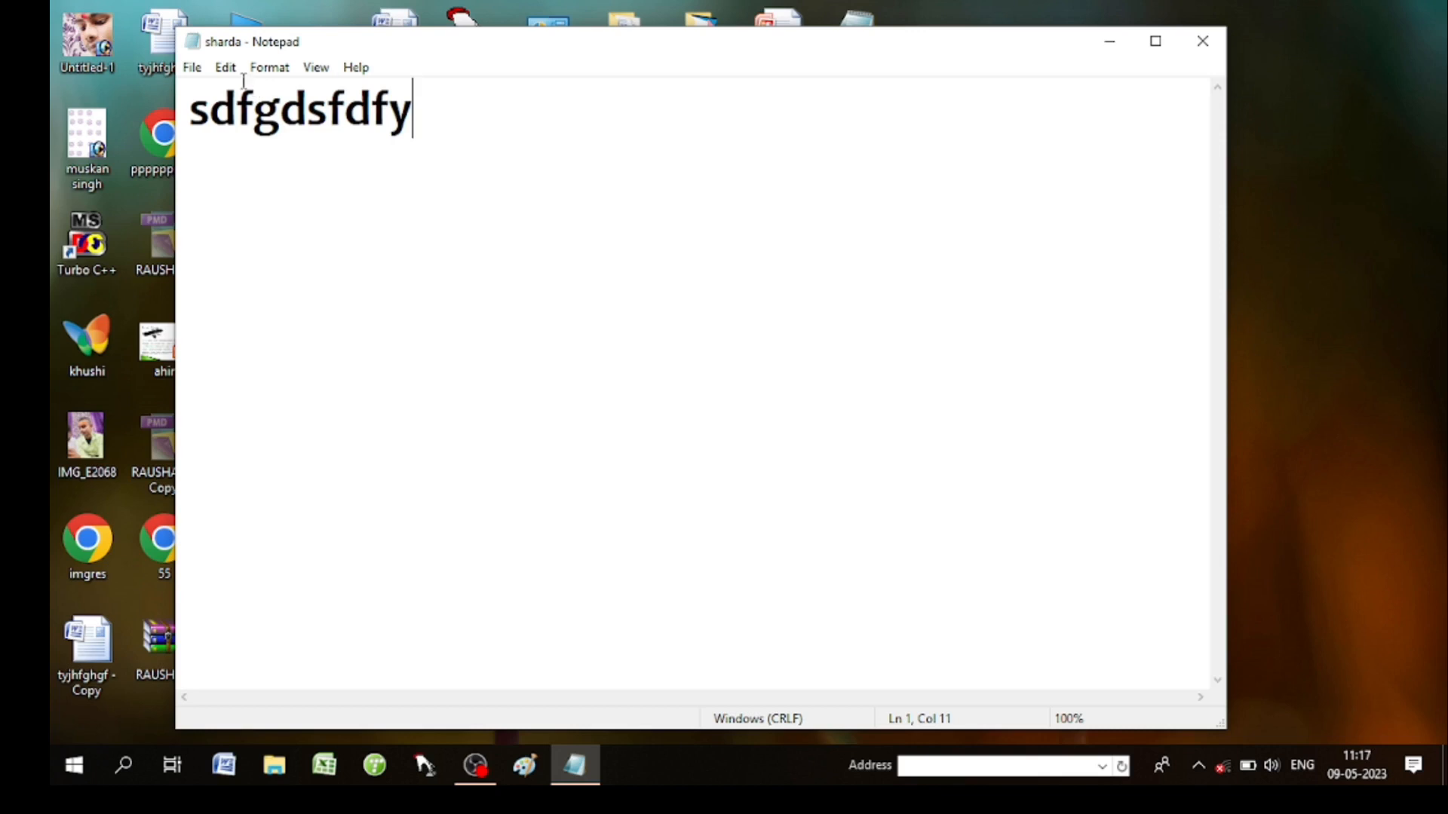
{"action": "left_click", "coordinate": [226, 67]}
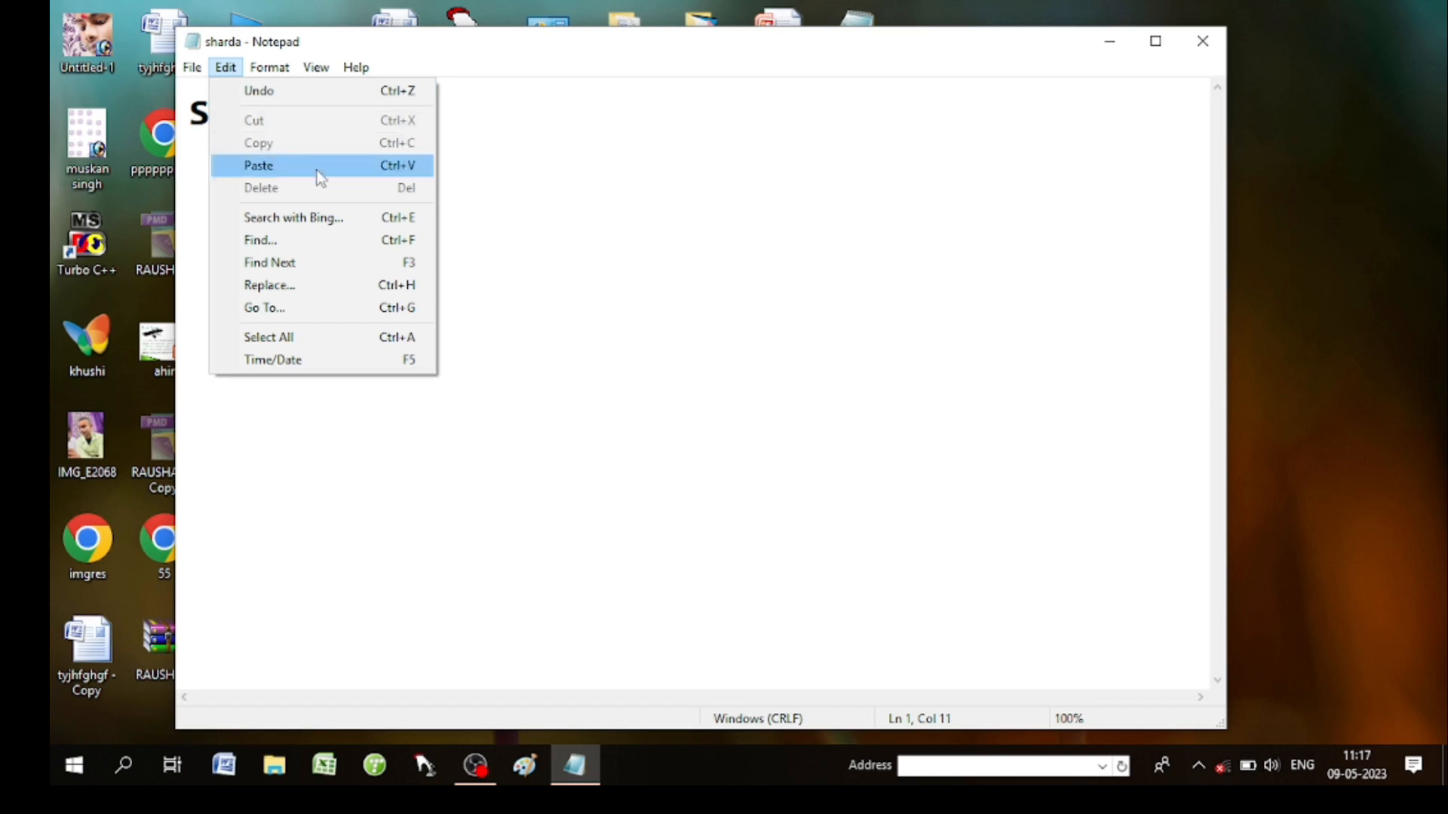
Undo the typed 'y' and delete the restored selection, leaving 'sdfgdsfdf' on line 1.
{"action": "key", "text": "Escape"}
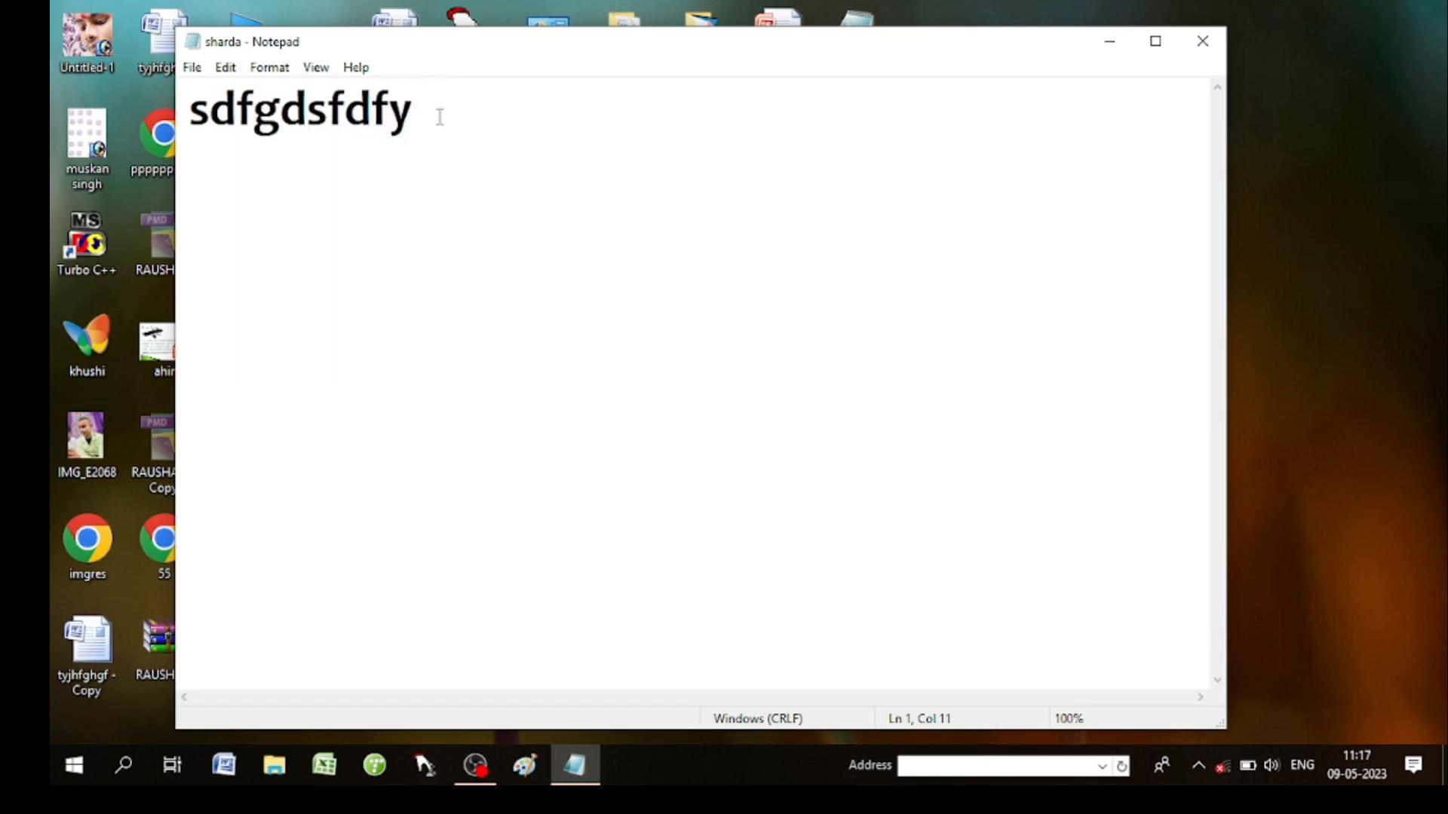
{"action": "key", "text": "ctrl+z"}
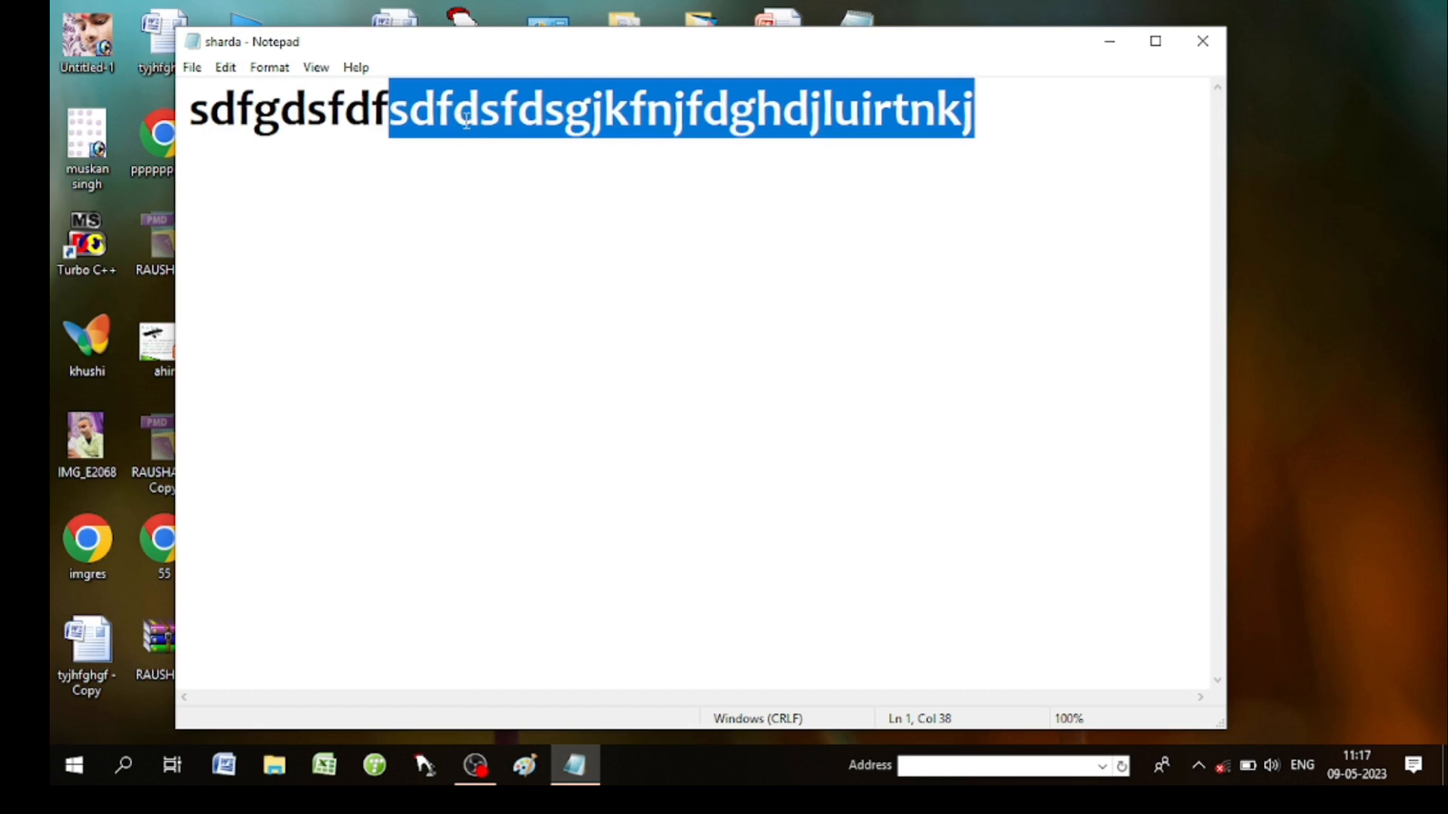
{"action": "left_click", "coordinate": [228, 68]}
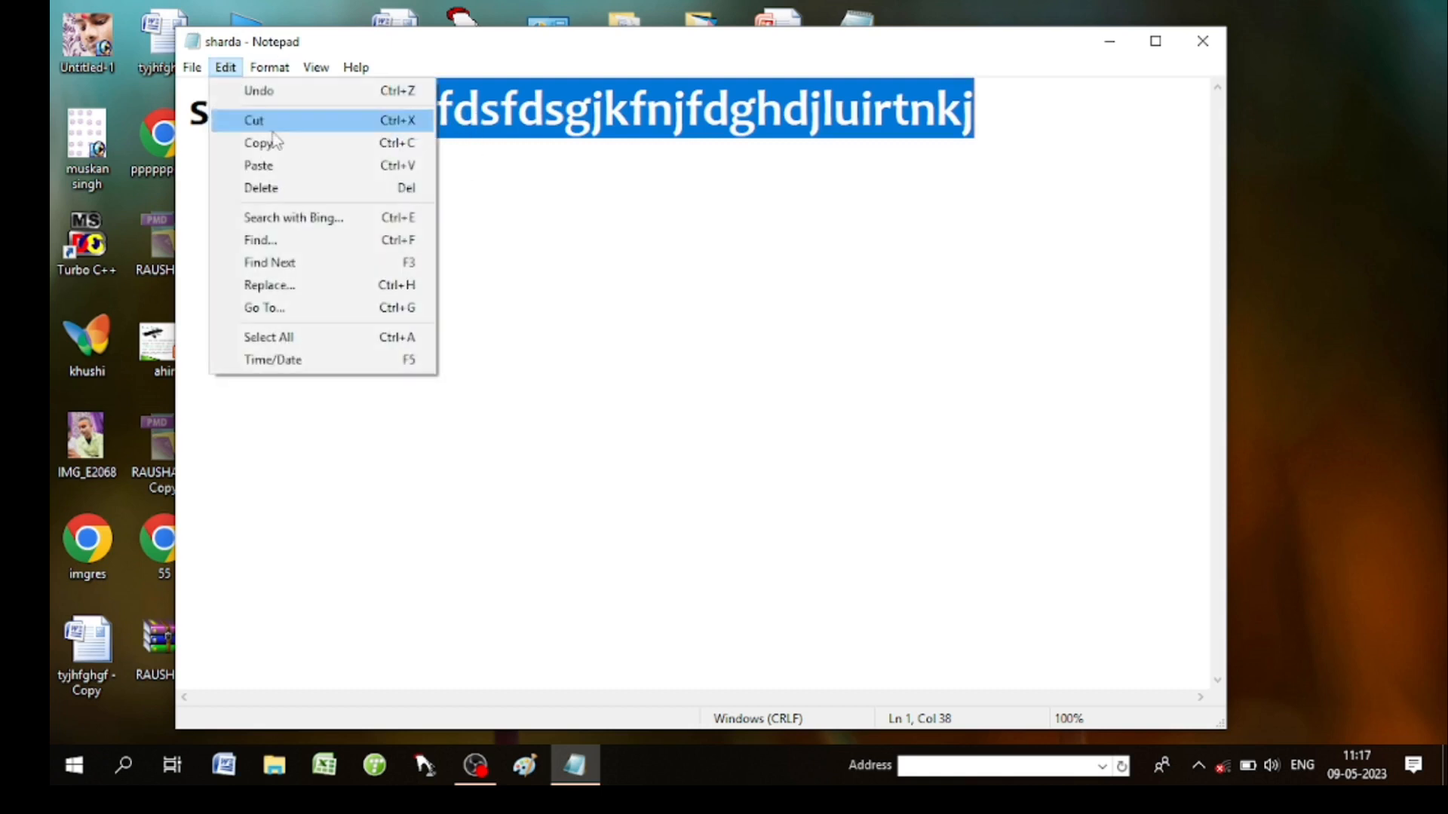
{"action": "left_click", "coordinate": [270, 189]}
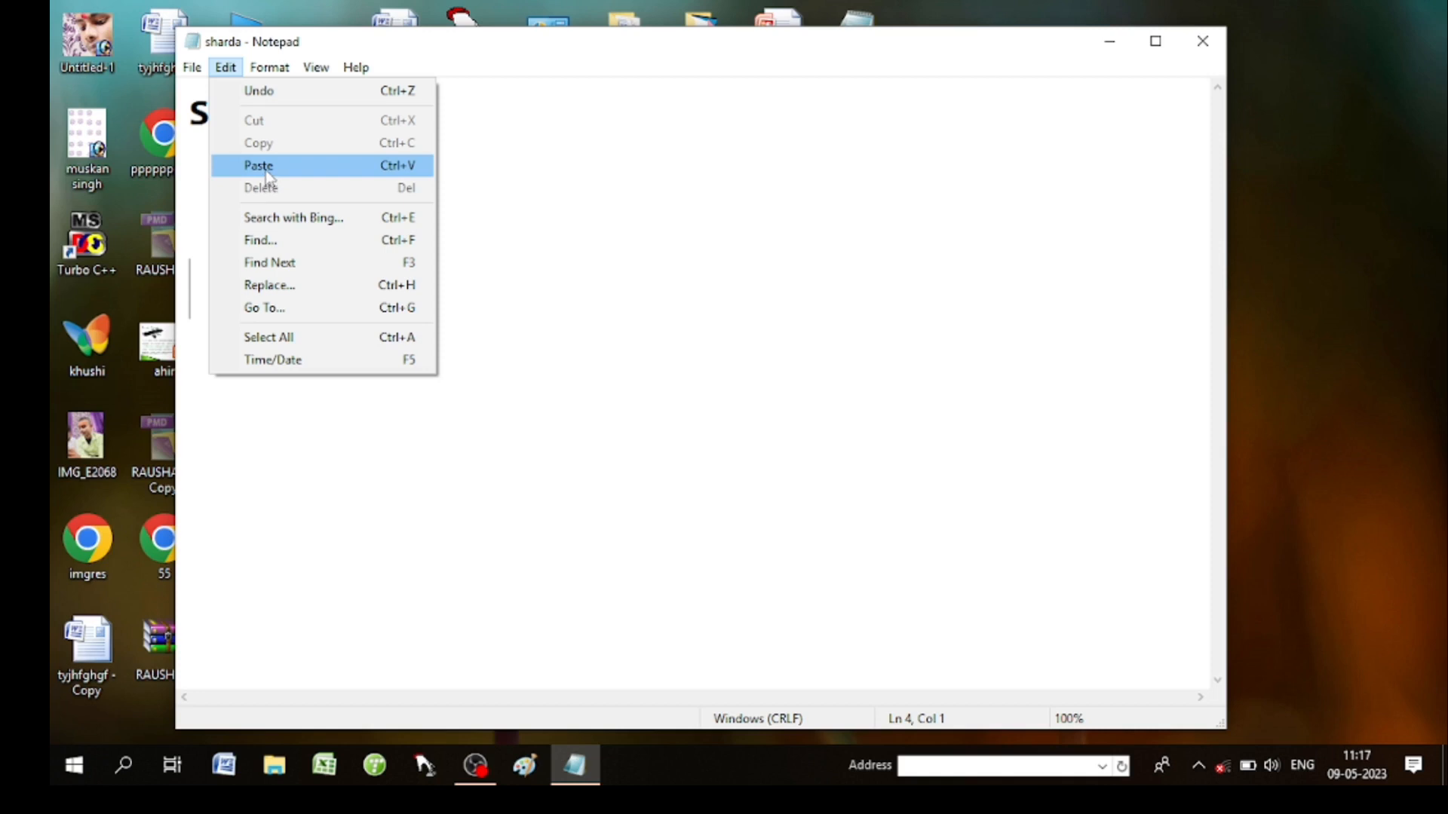
Paste the removed text several times onto line 4 as one long line.
{"action": "left_click", "coordinate": [259, 166]}
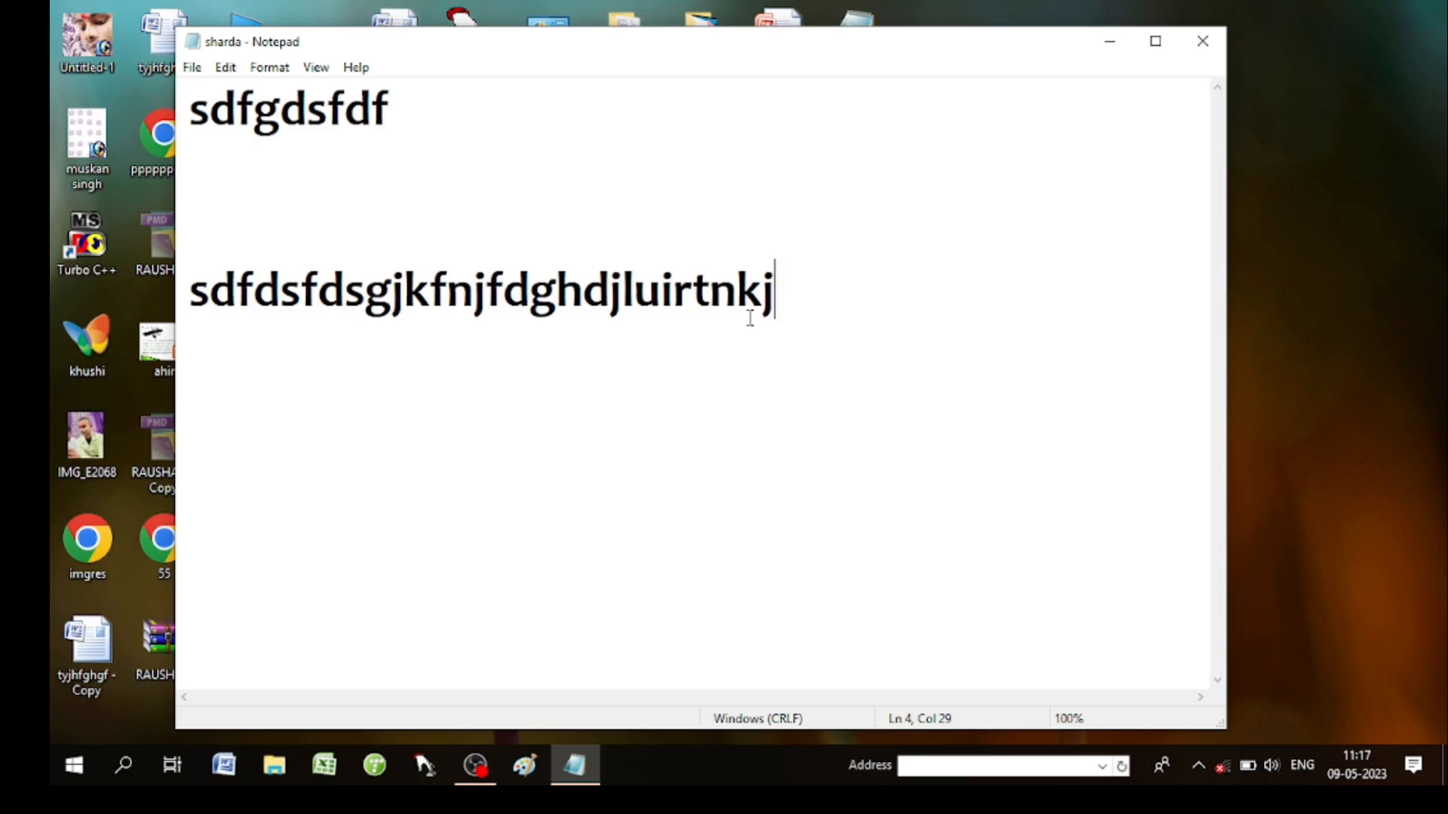
{"action": "key", "text": "ctrl+v"}
{"action": "key", "text": "ctrl+v"}
{"action": "key", "text": "ctrl+v"}
{"action": "key", "text": "ctrl+v"}
{"action": "key", "text": "ctrl+v"}
{"action": "key", "text": "ctrl+v"}
{"action": "key", "text": "ctrl+v"}
{"action": "key", "text": "ctrl+v"}
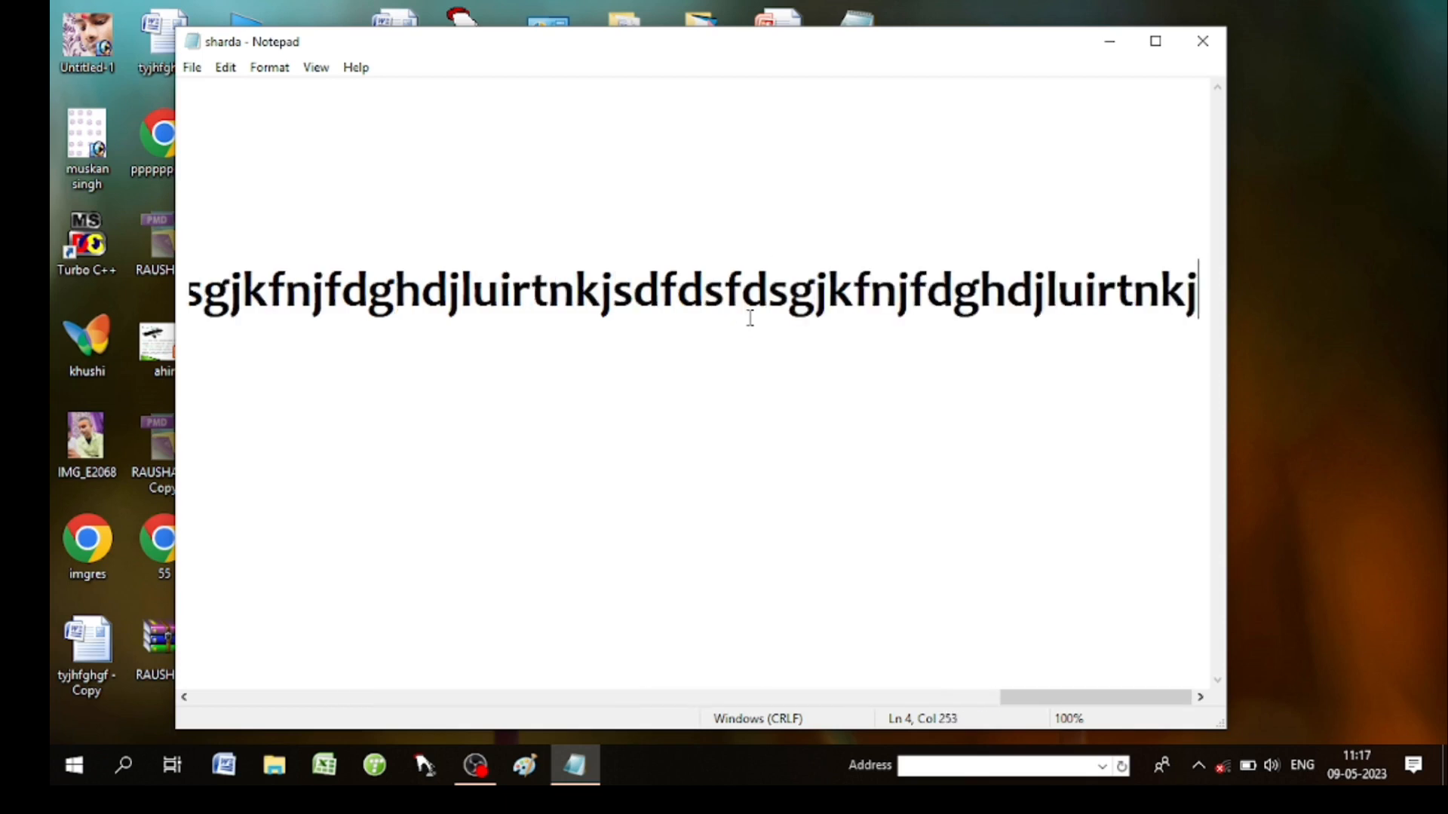
{"action": "key", "text": "ctrl+v"}
{"action": "key", "text": "ctrl+v"}
{"action": "key", "text": "ctrl+v"}
{"action": "key", "text": "ctrl+v"}
{"action": "key", "text": "ctrl+v"}
{"action": "key", "text": "ctrl+v"}
{"action": "key", "text": "ctrl+v"}
{"action": "key", "text": "ctrl+v"}
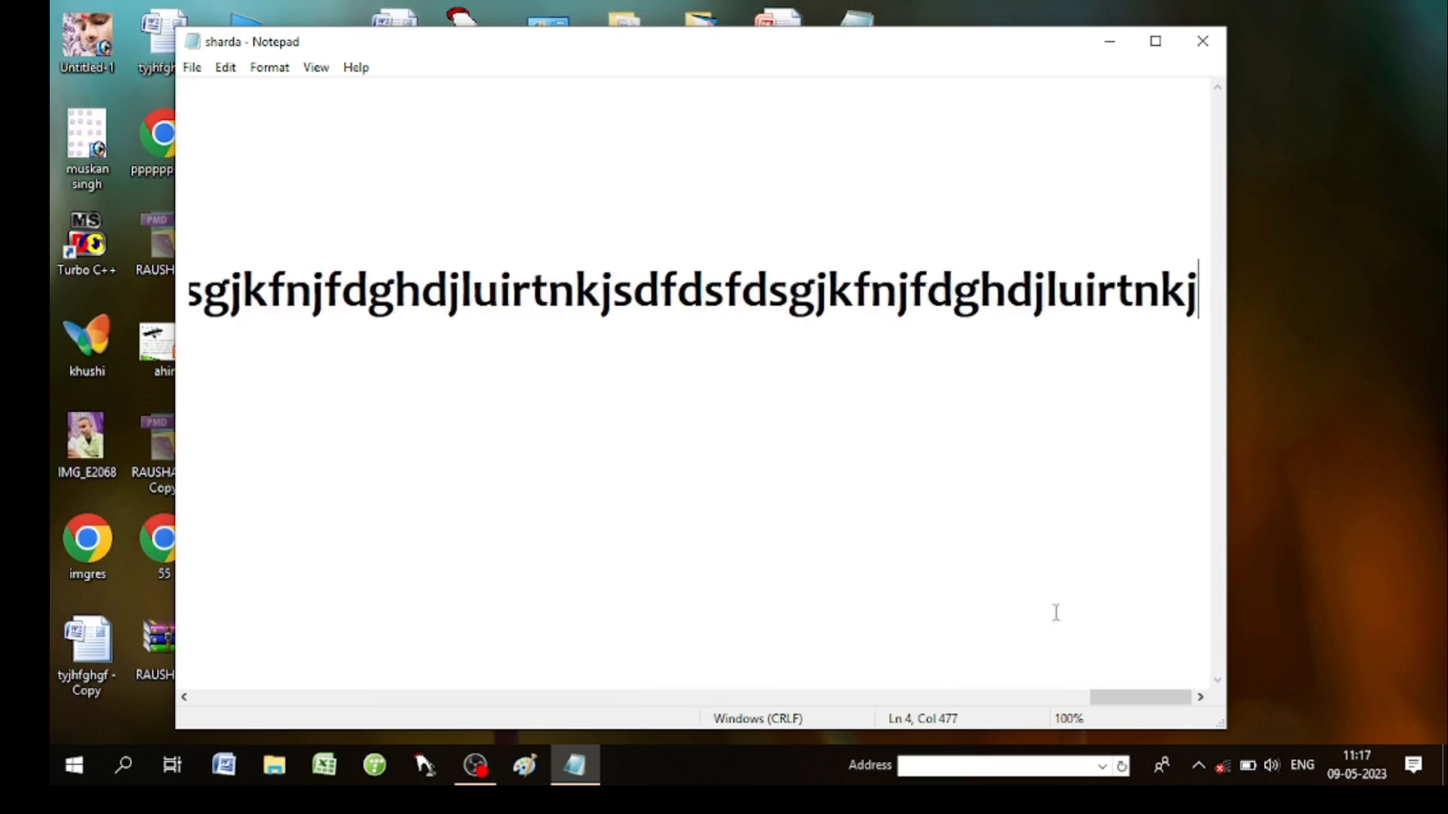
{"action": "left_click_drag", "start_coordinate": [1126, 697], "coordinate": [259, 533]}
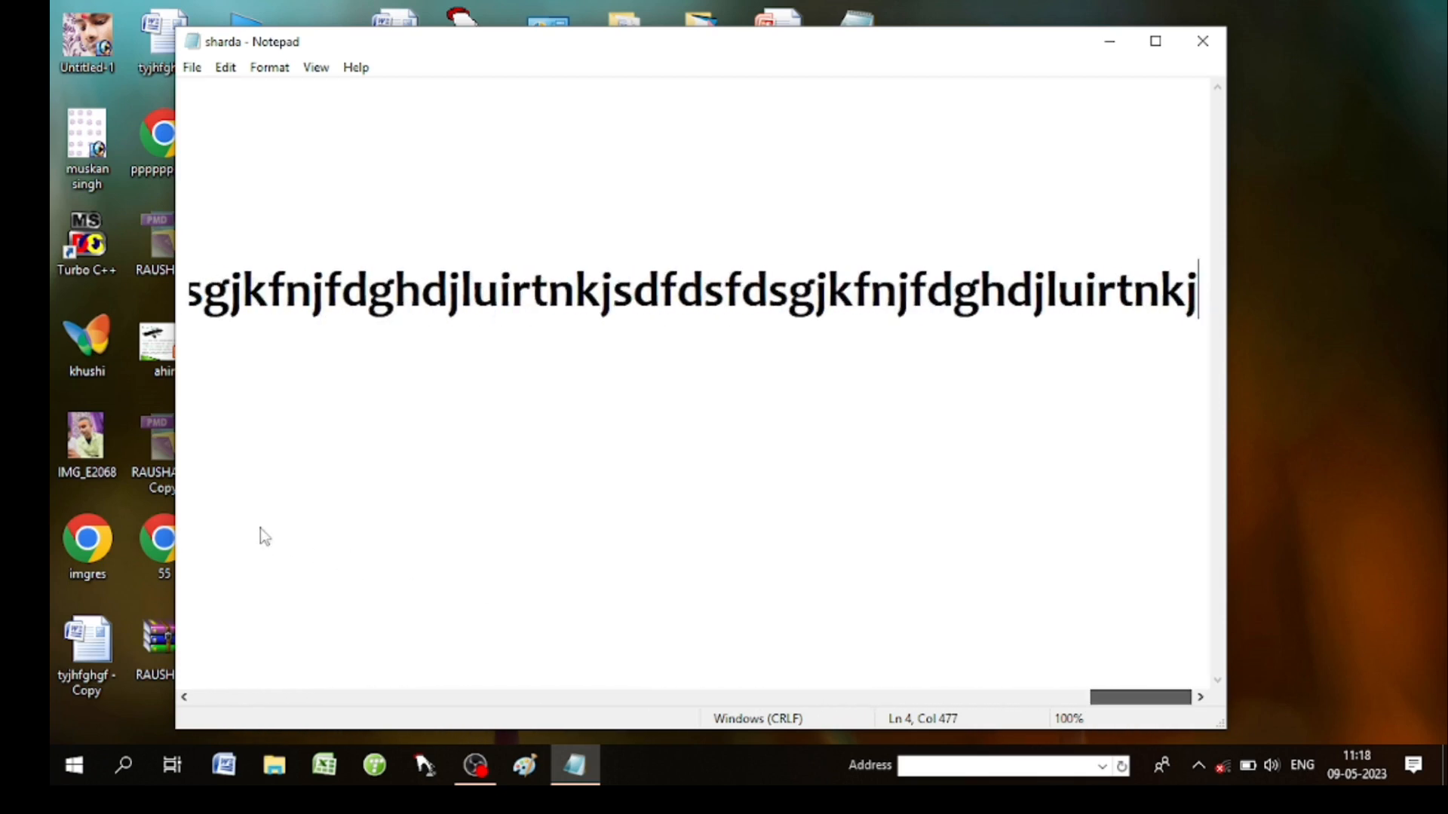
{"action": "left_click", "coordinate": [224, 72]}
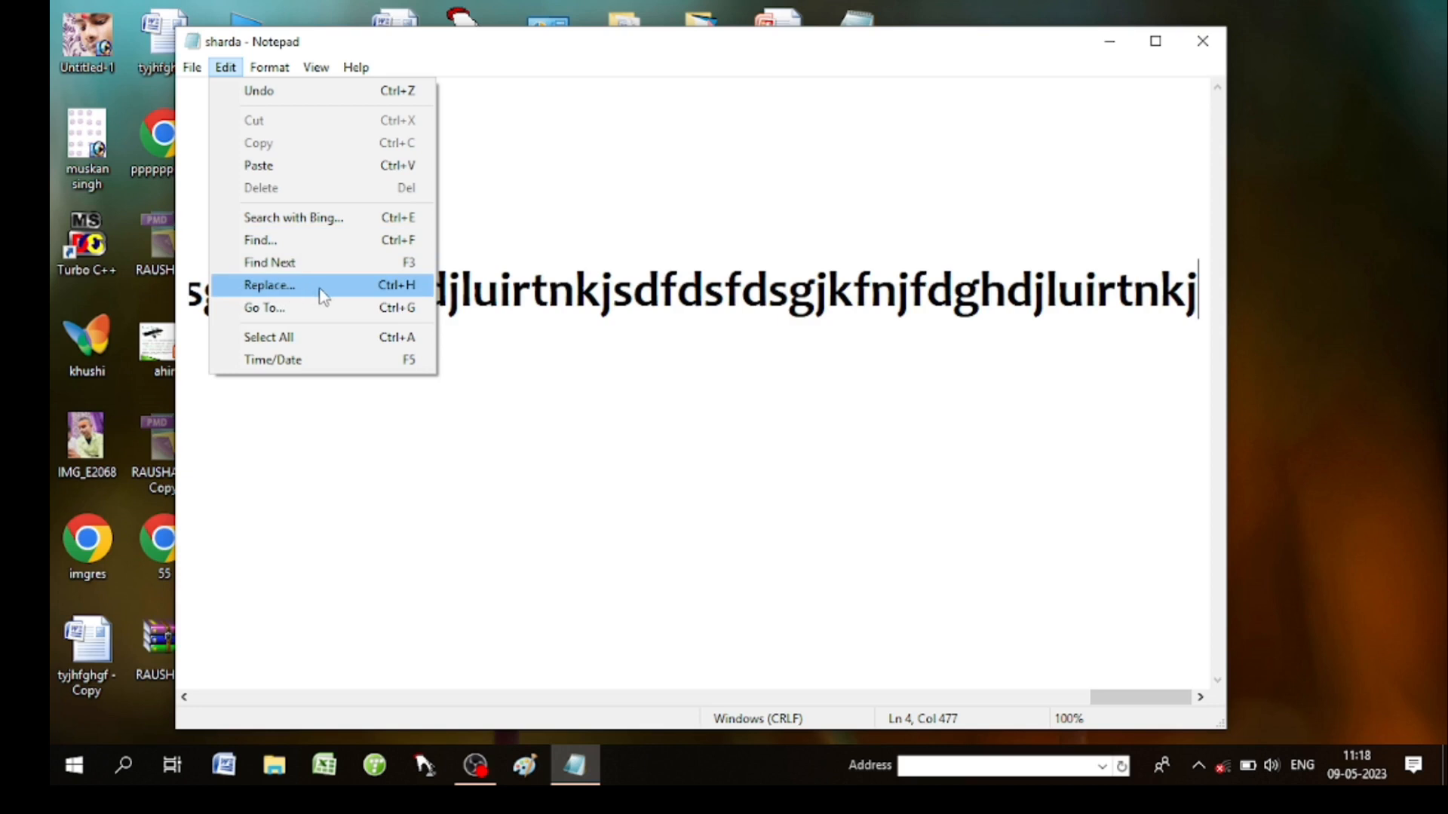
{"action": "left_click", "coordinate": [346, 255]}
{"action": "left_click", "coordinate": [744, 166]}
{"action": "left_click", "coordinate": [744, 166]}
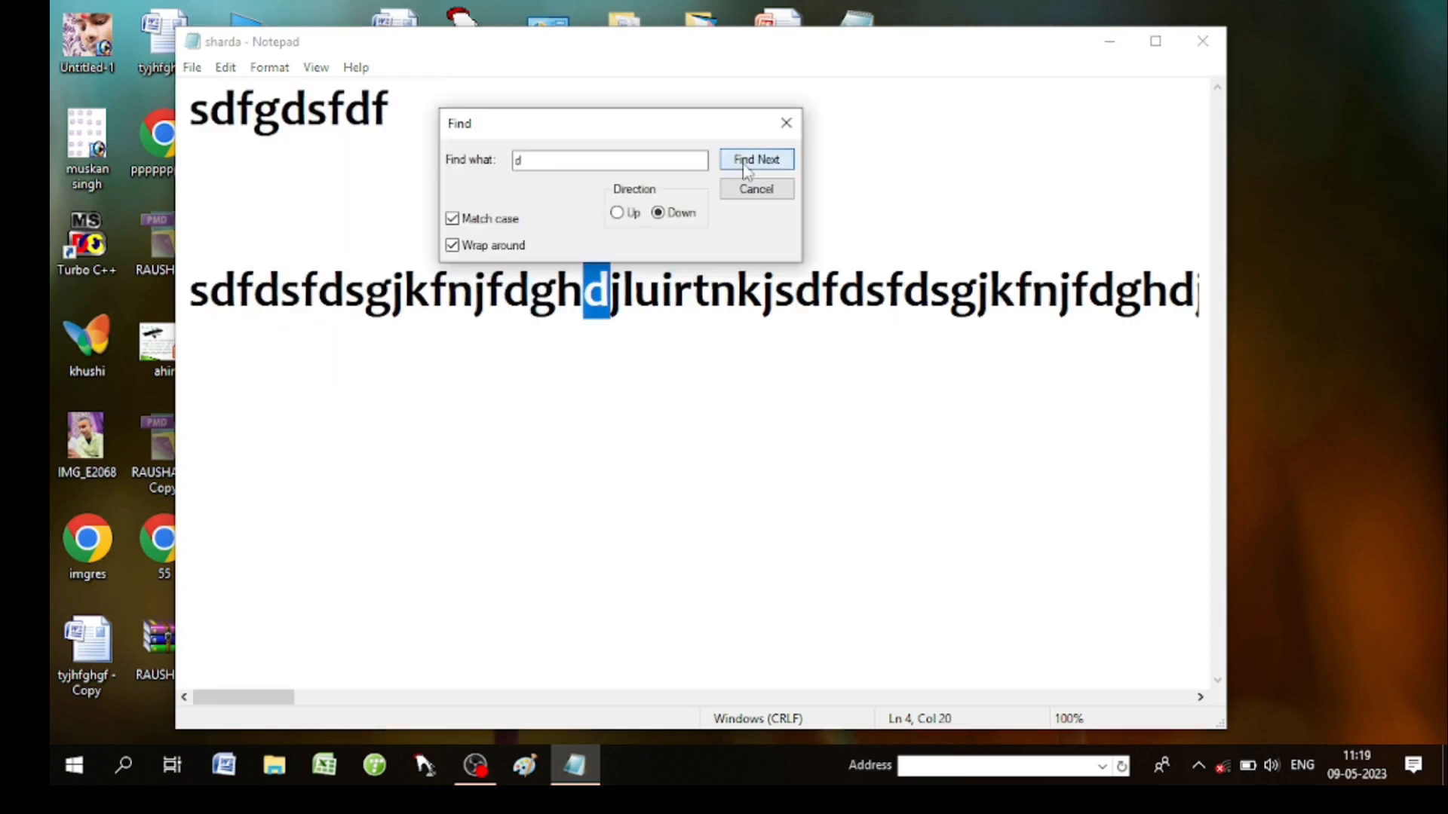
{"action": "left_click", "coordinate": [744, 166]}
{"action": "left_click", "coordinate": [744, 166]}
{"action": "left_click", "coordinate": [745, 166]}
{"action": "left_click", "coordinate": [744, 166]}
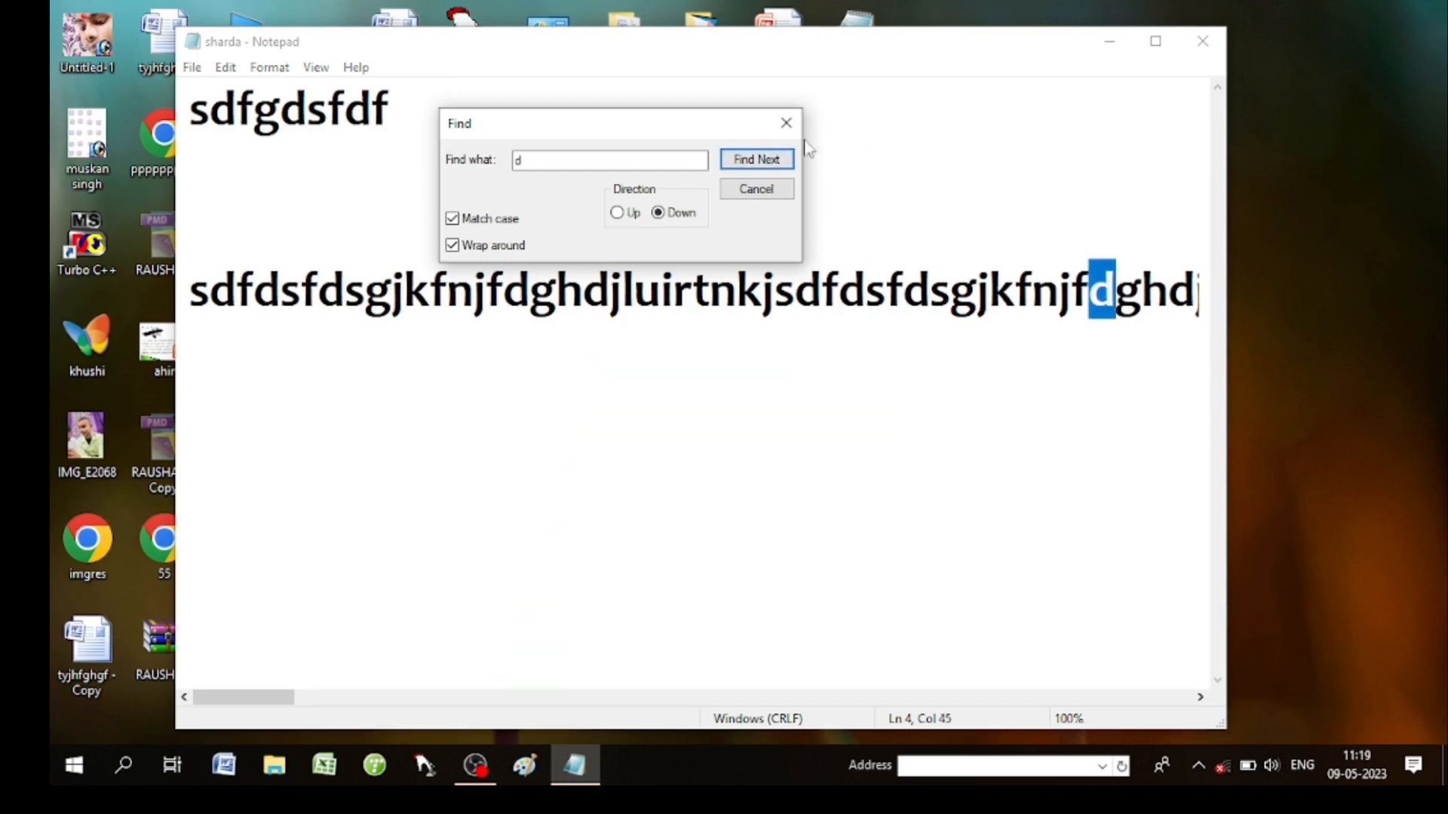
{"action": "left_click", "coordinate": [785, 123]}
{"action": "left_click", "coordinate": [231, 69]}
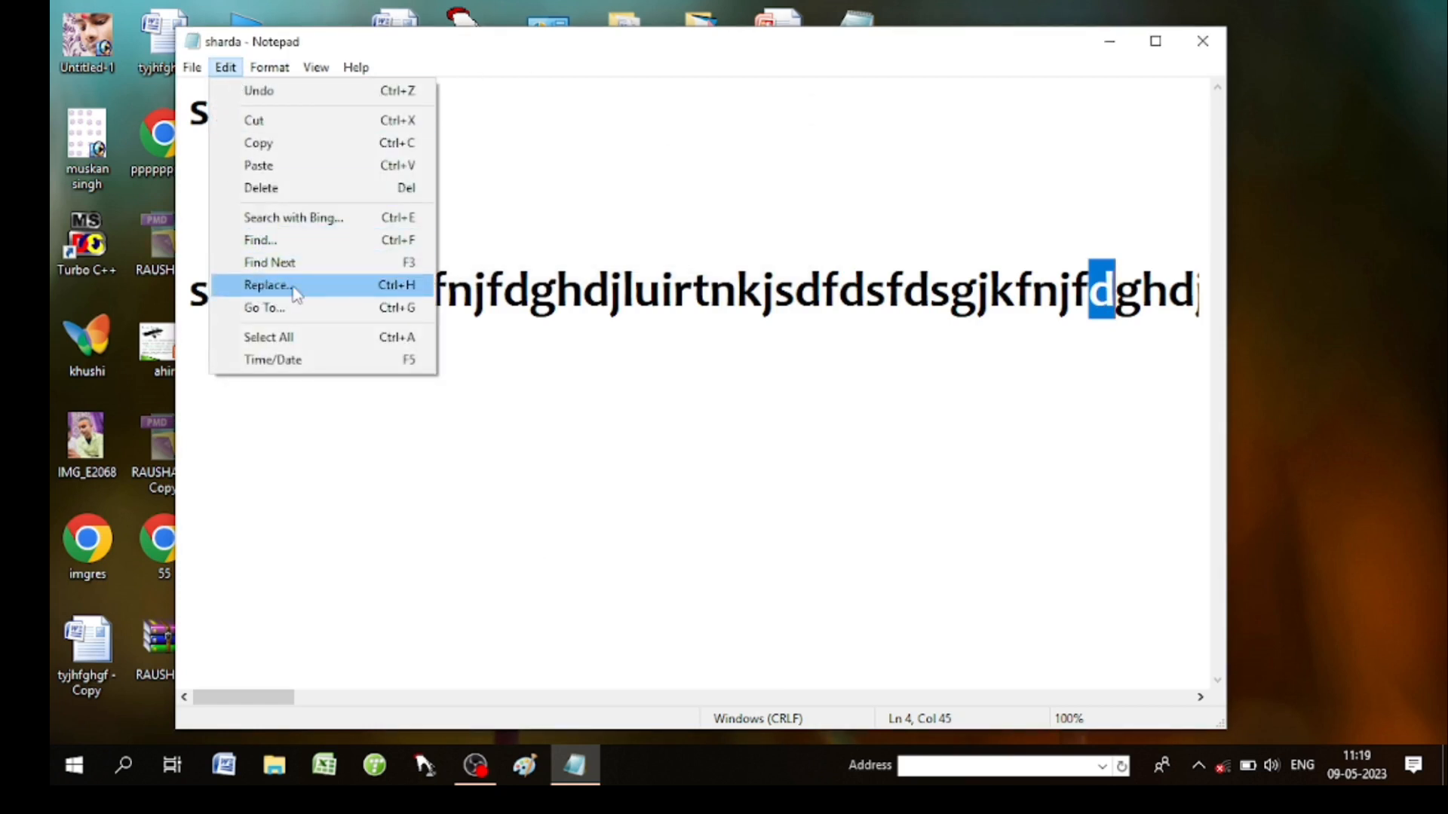
In Replace, find 'd' (Match case), replace with 'kumari', and replace the first match.
{"action": "left_click", "coordinate": [265, 285]}
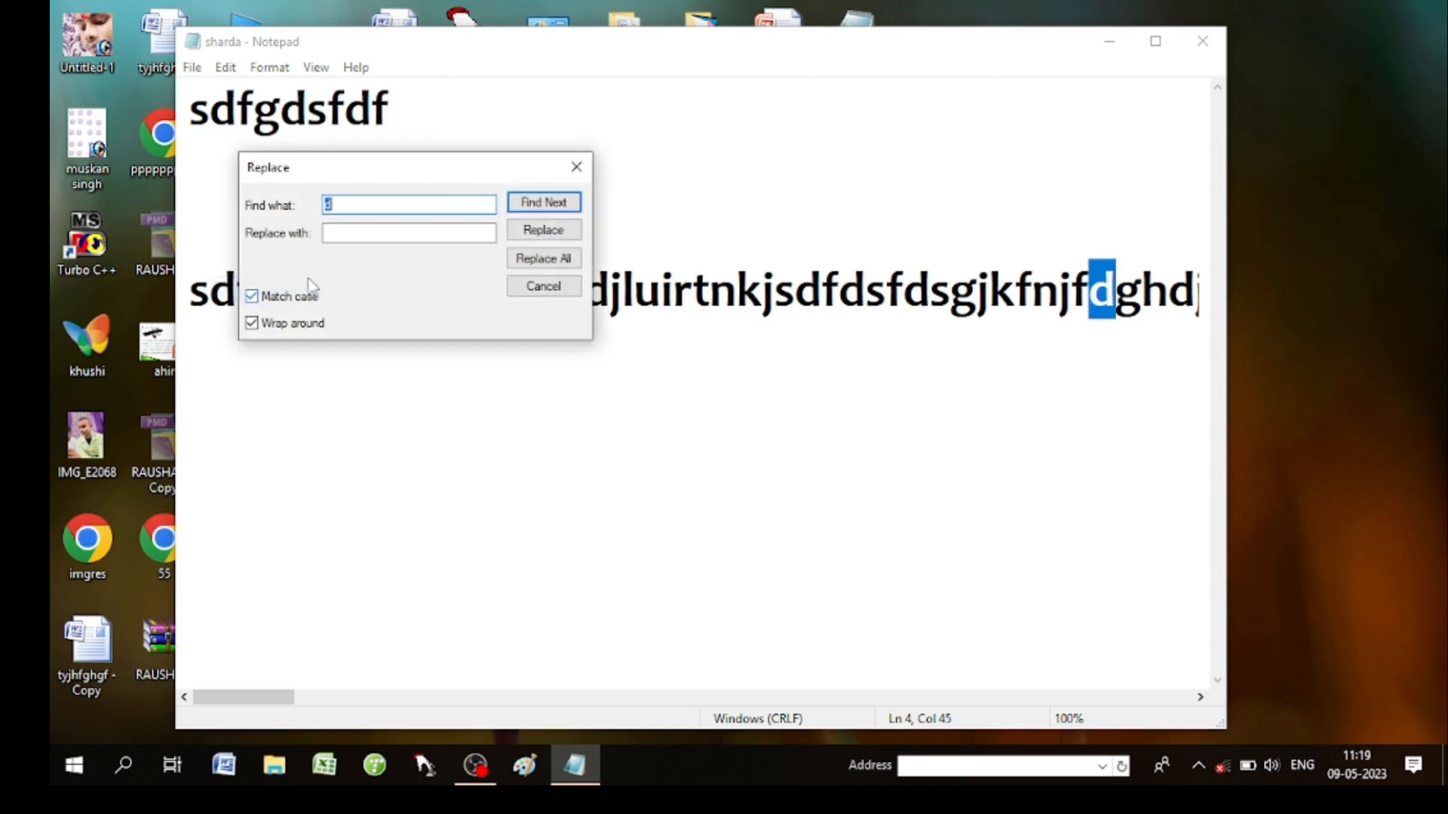
{"action": "left_click_drag", "start_coordinate": [631, 81], "coordinate": [594, 90]}
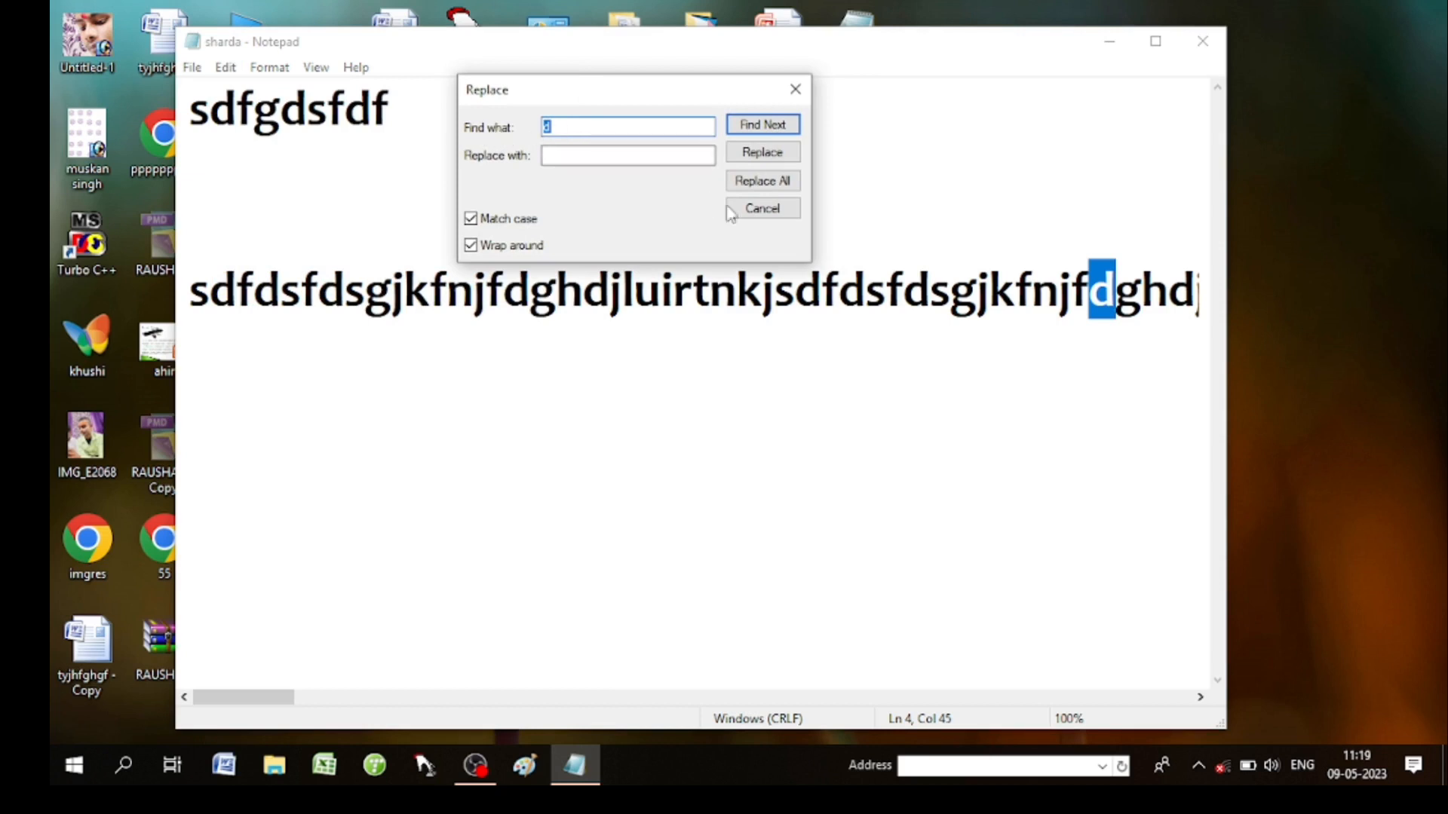
{"action": "left_click", "coordinate": [569, 155]}
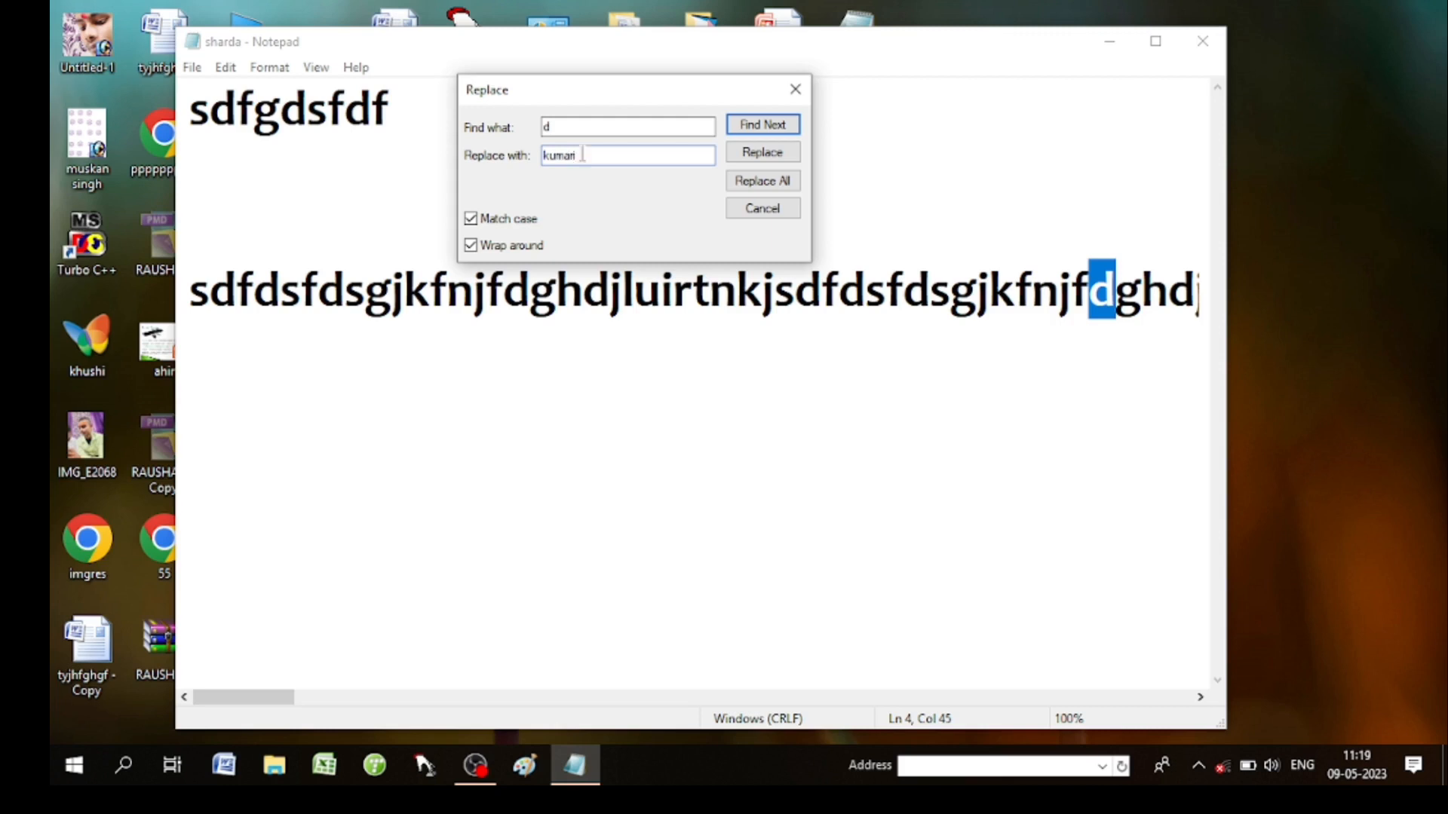
{"action": "left_click", "coordinate": [763, 153]}
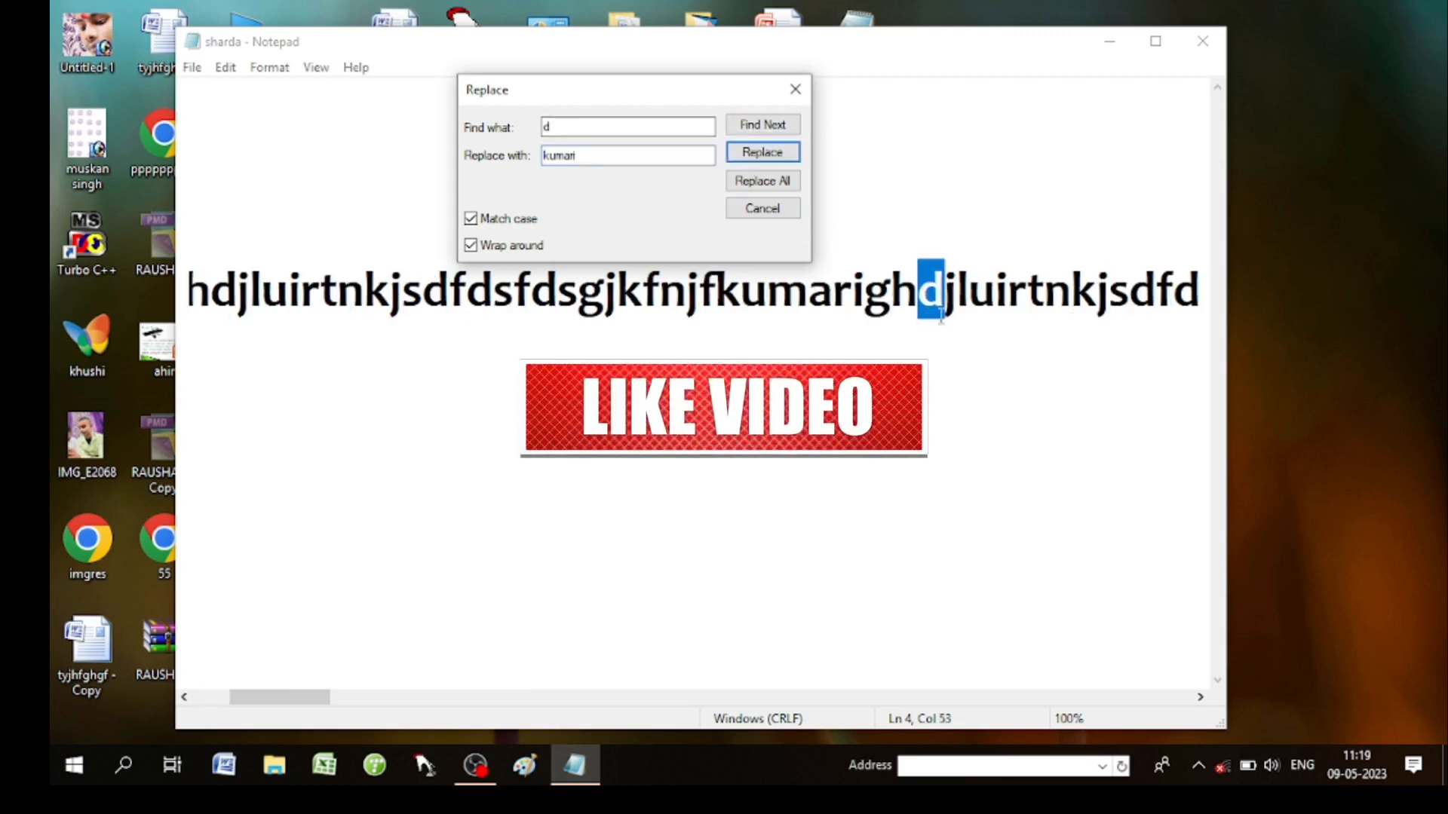
Replace many more d's with 'kumari' one at a time, then close the Replace dialog.
{"action": "left_click", "coordinate": [765, 153]}
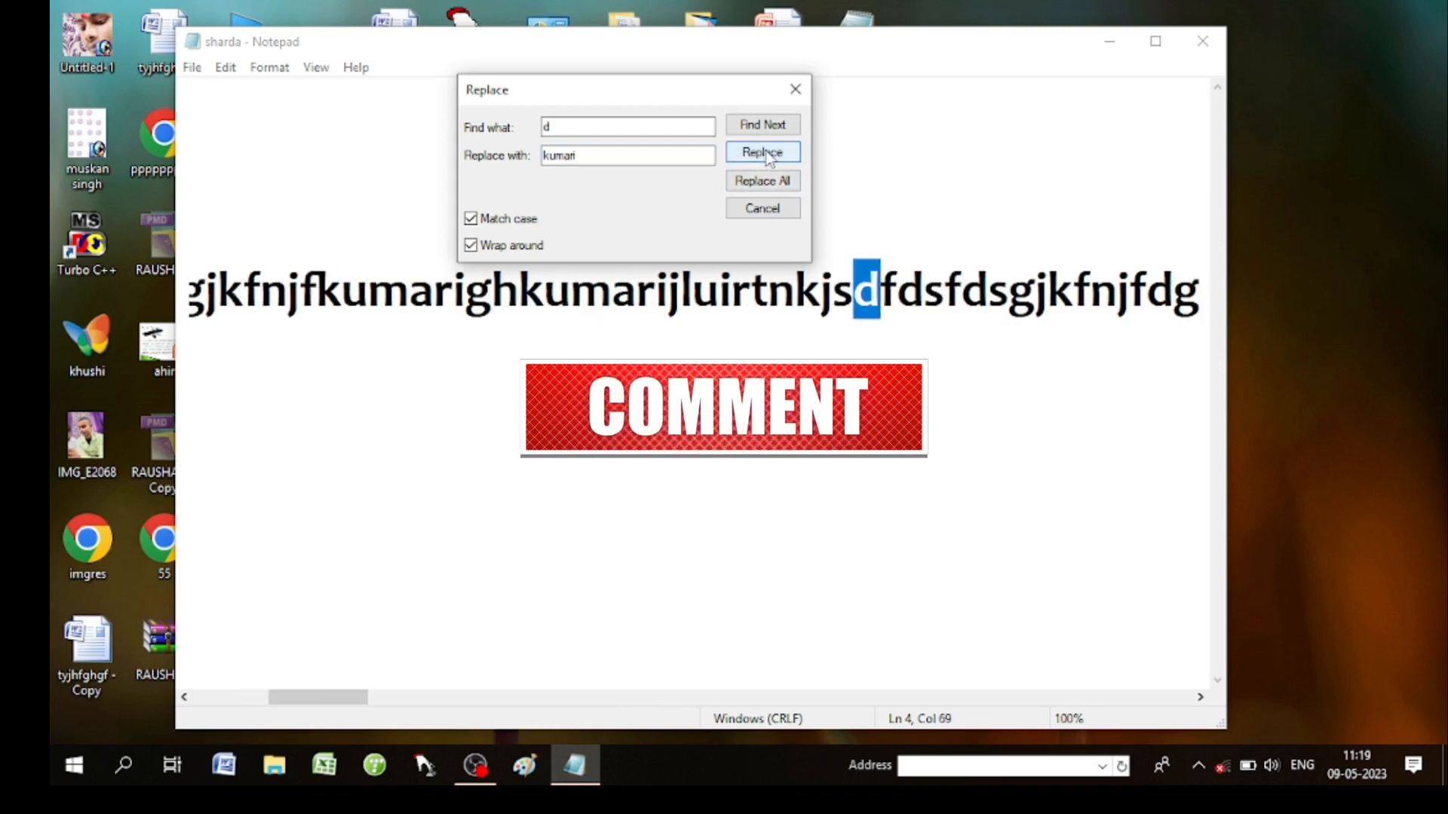
{"action": "left_click", "coordinate": [766, 153]}
{"action": "left_click", "coordinate": [766, 153]}
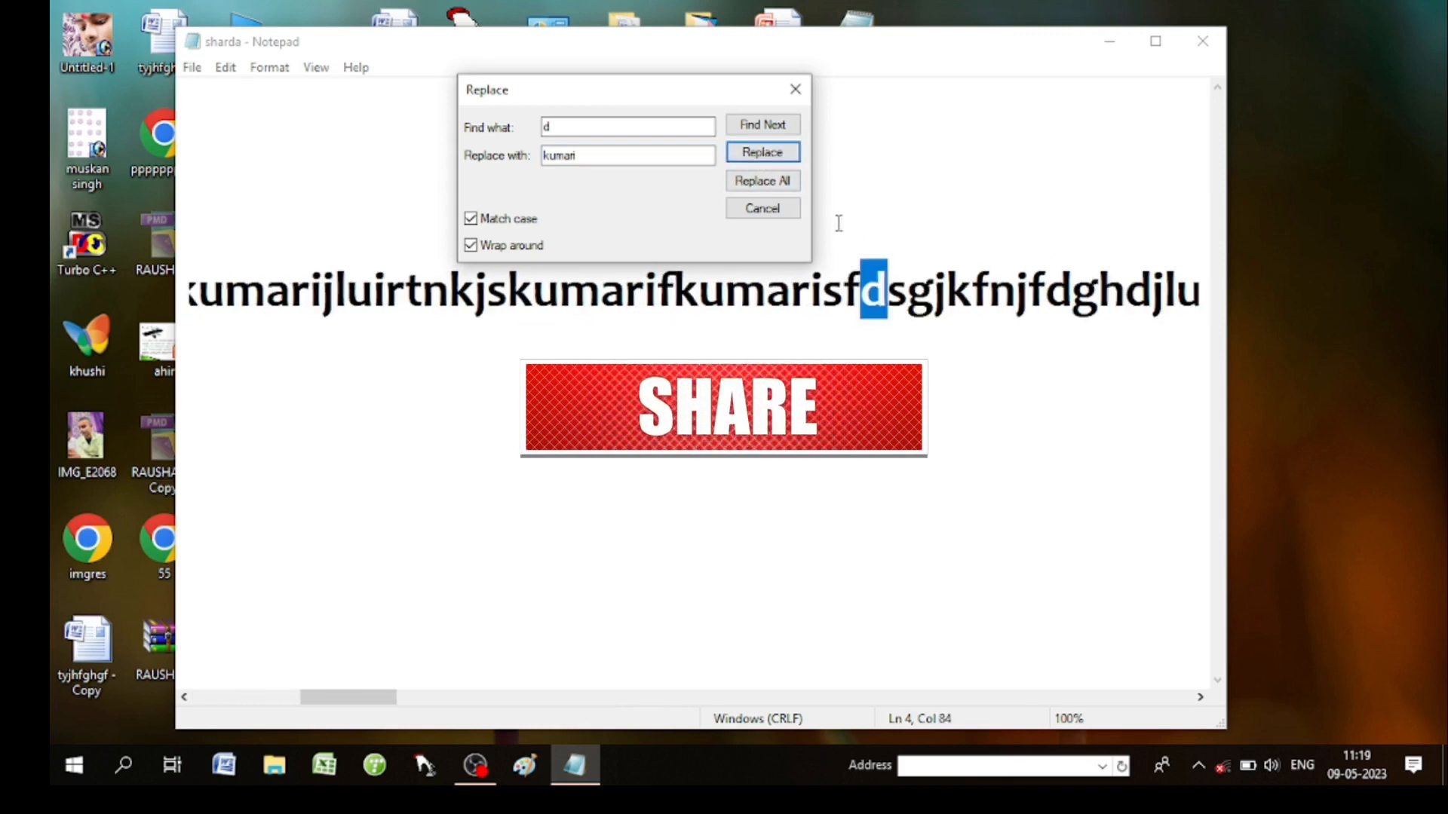
{"action": "left_click", "coordinate": [765, 153]}
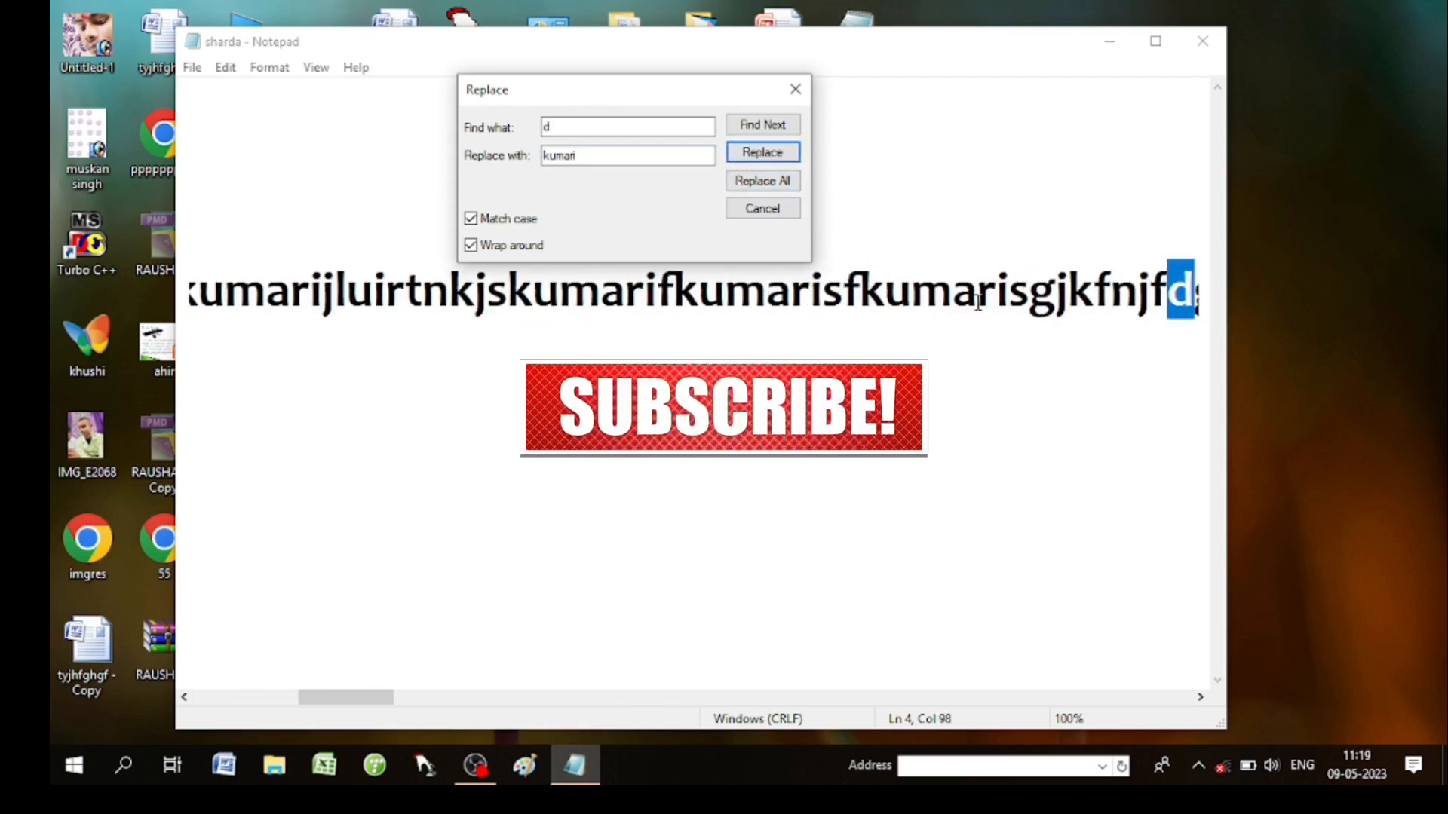
{"action": "left_click", "coordinate": [762, 152]}
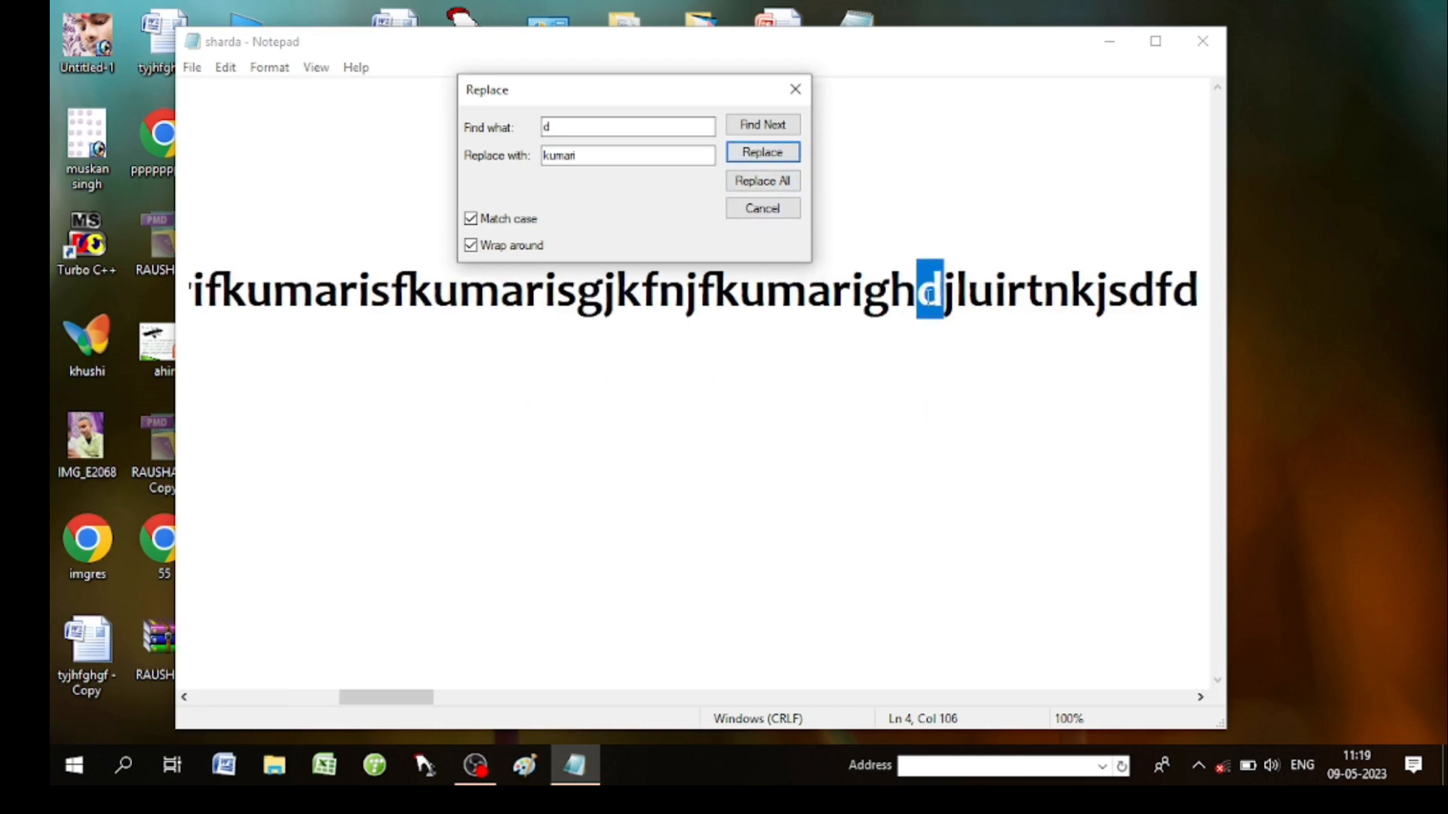
{"action": "left_click", "coordinate": [763, 152]}
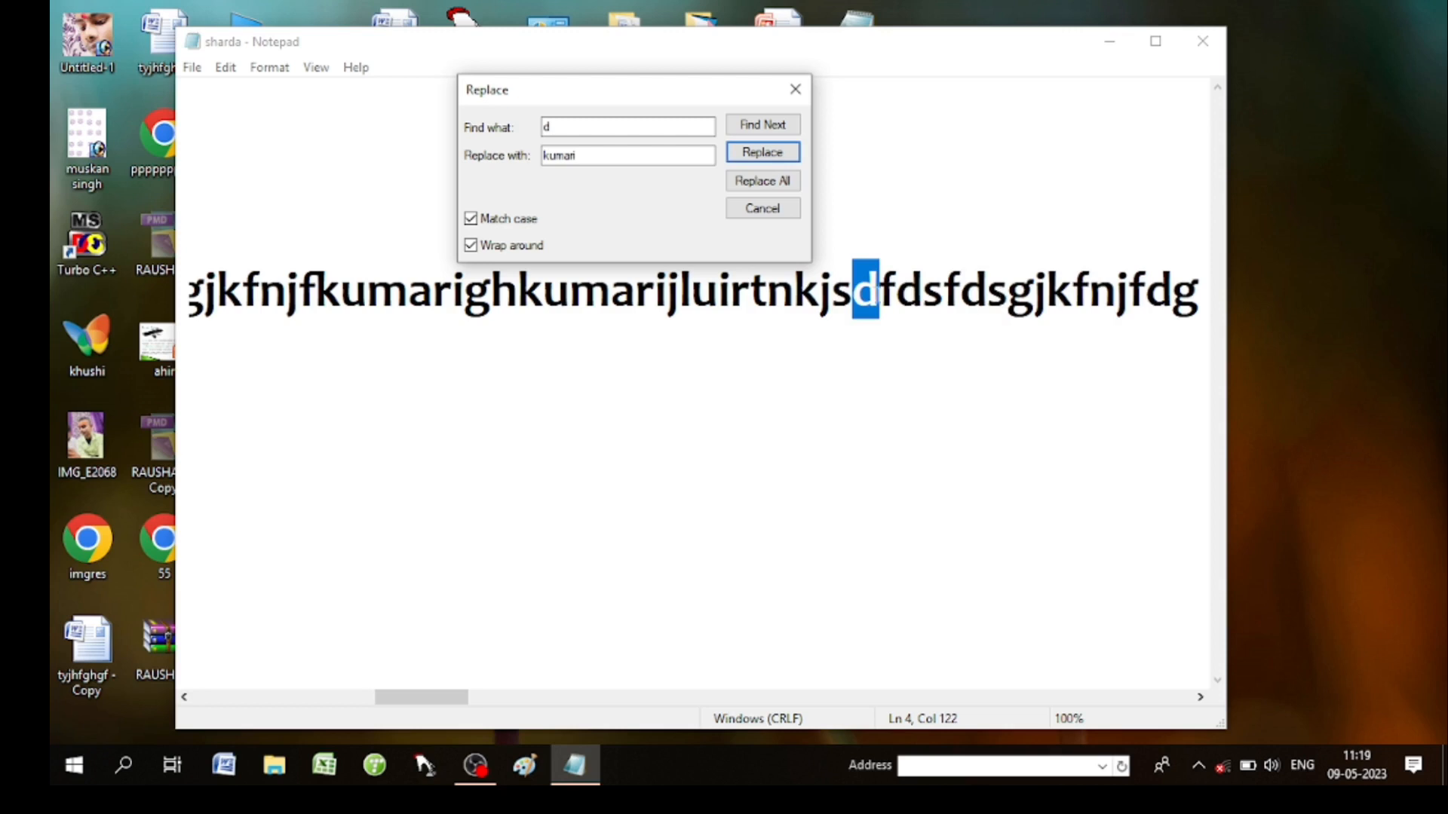
{"action": "left_click", "coordinate": [760, 157]}
{"action": "left_click", "coordinate": [759, 157]}
{"action": "left_click", "coordinate": [760, 158]}
{"action": "left_click", "coordinate": [760, 158]}
{"action": "left_click", "coordinate": [759, 157]}
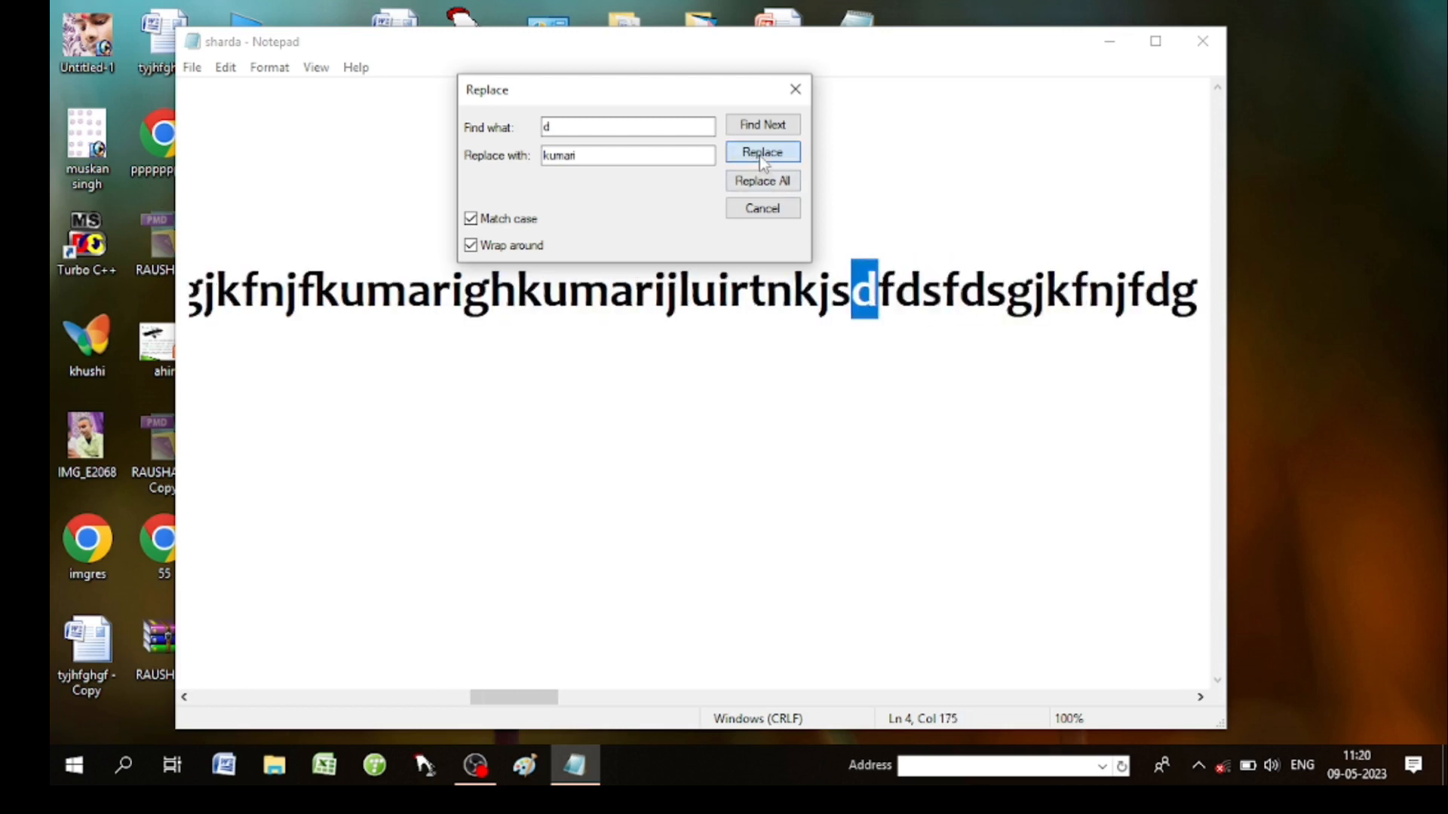
{"action": "left_click", "coordinate": [761, 155]}
{"action": "left_click", "coordinate": [761, 154]}
{"action": "left_click", "coordinate": [761, 154]}
{"action": "left_click", "coordinate": [761, 154]}
{"action": "left_click", "coordinate": [761, 154]}
{"action": "left_click", "coordinate": [761, 155]}
{"action": "left_click", "coordinate": [761, 154]}
{"action": "left_click", "coordinate": [761, 155]}
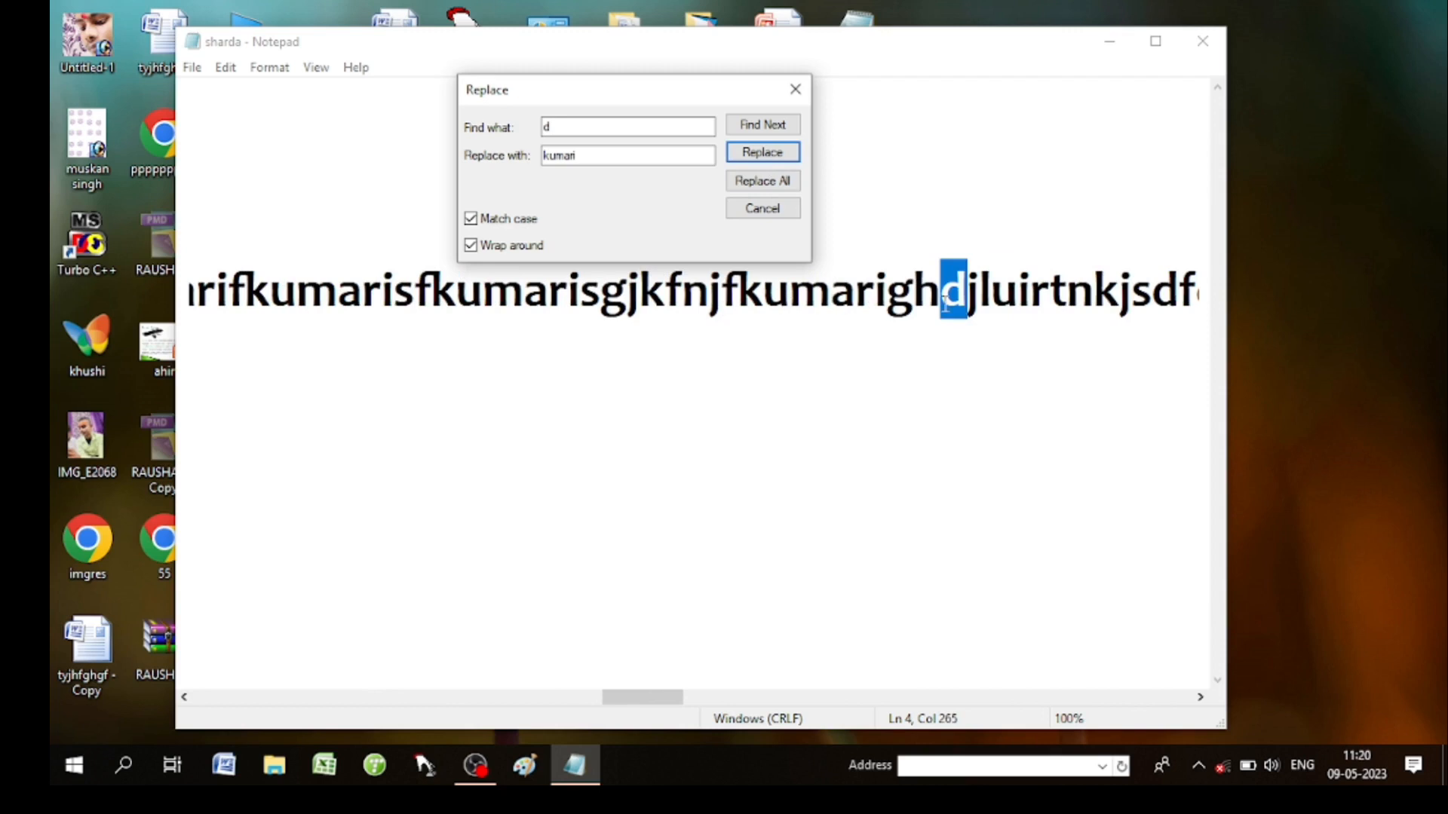
{"action": "left_click", "coordinate": [762, 153]}
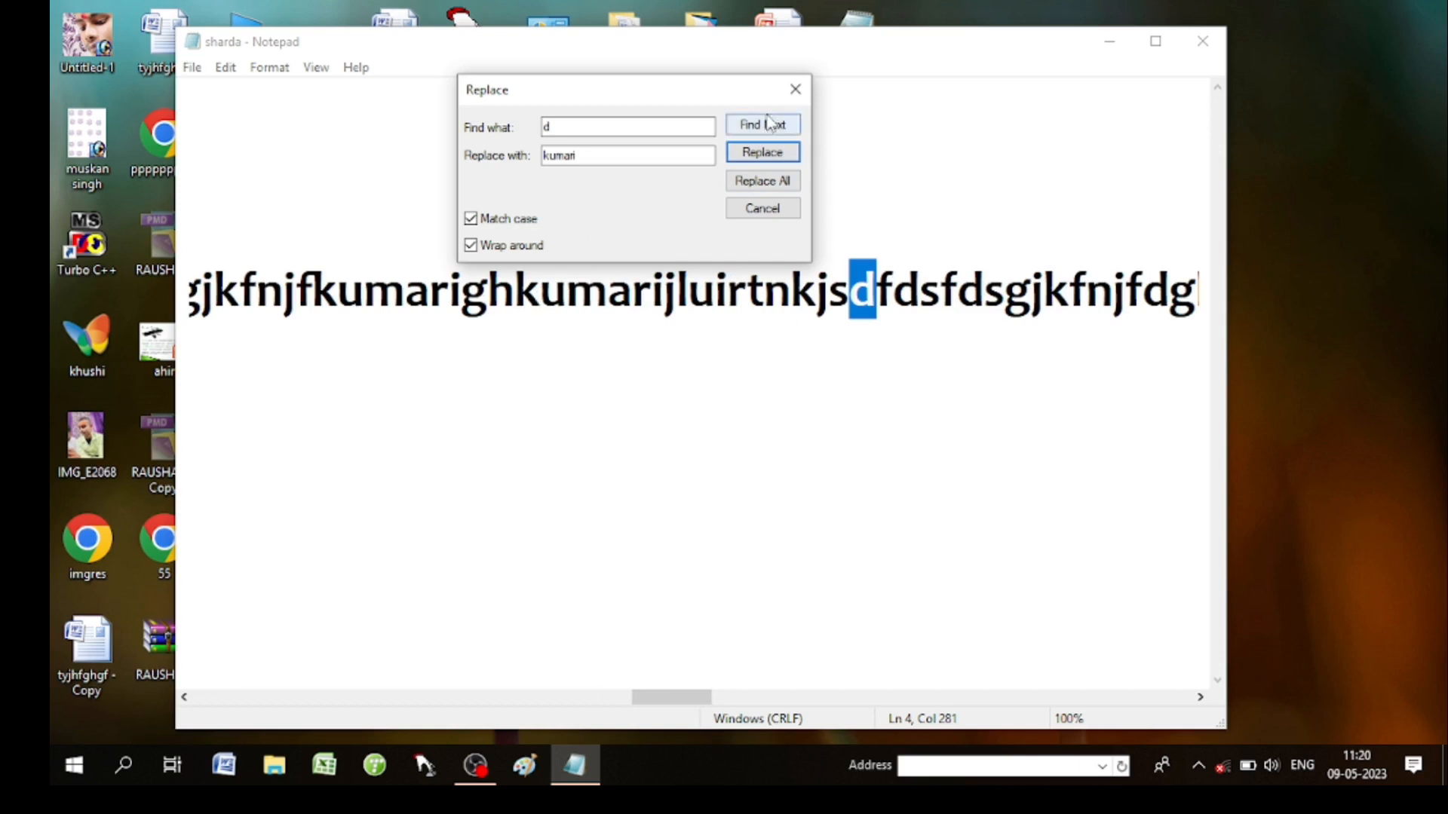
{"action": "left_click", "coordinate": [795, 89]}
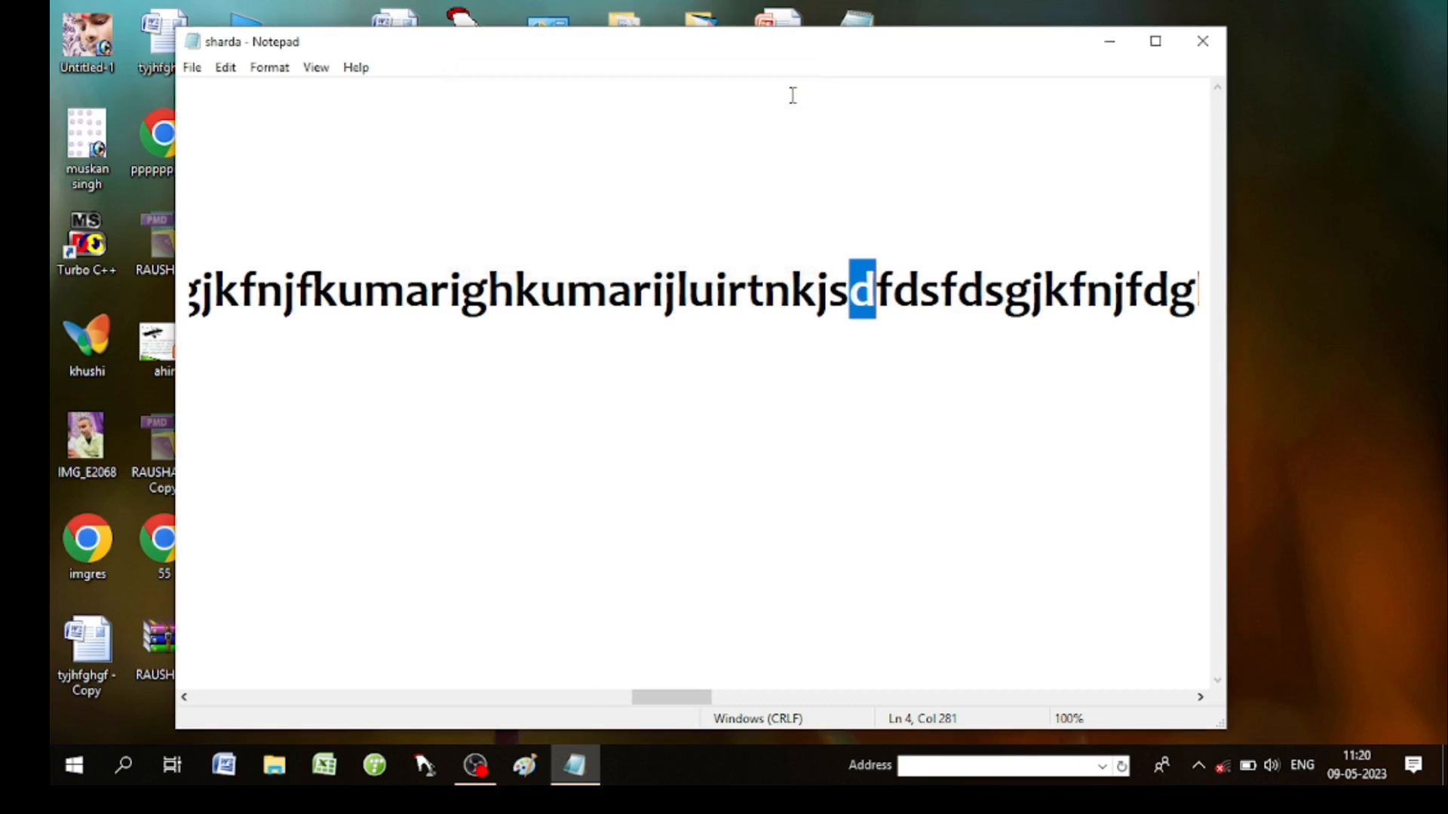
Put the cursor on line 2, then use Go To to jump to line 1.
{"action": "left_click", "coordinate": [226, 67]}
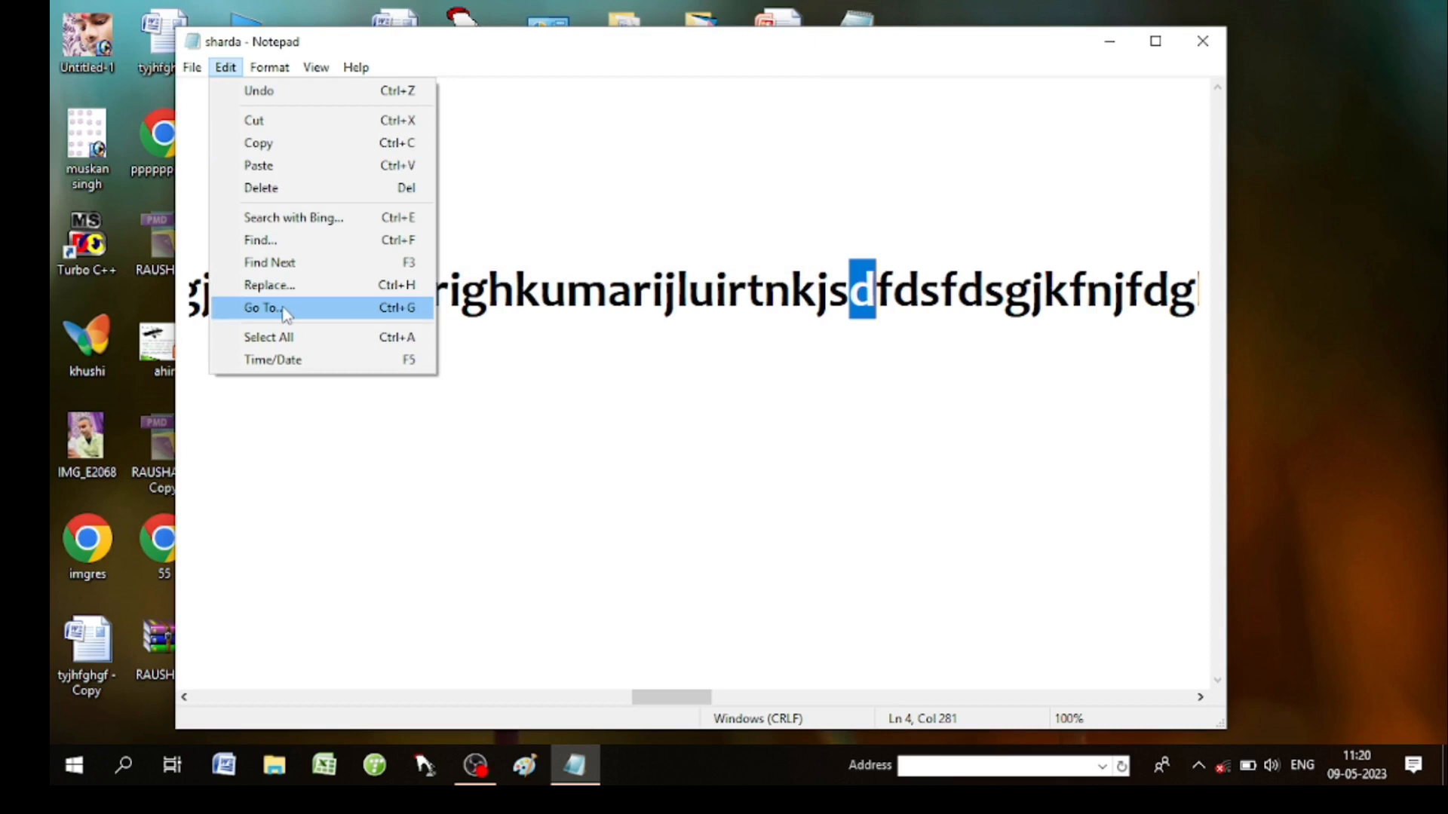
{"action": "left_click", "coordinate": [621, 198]}
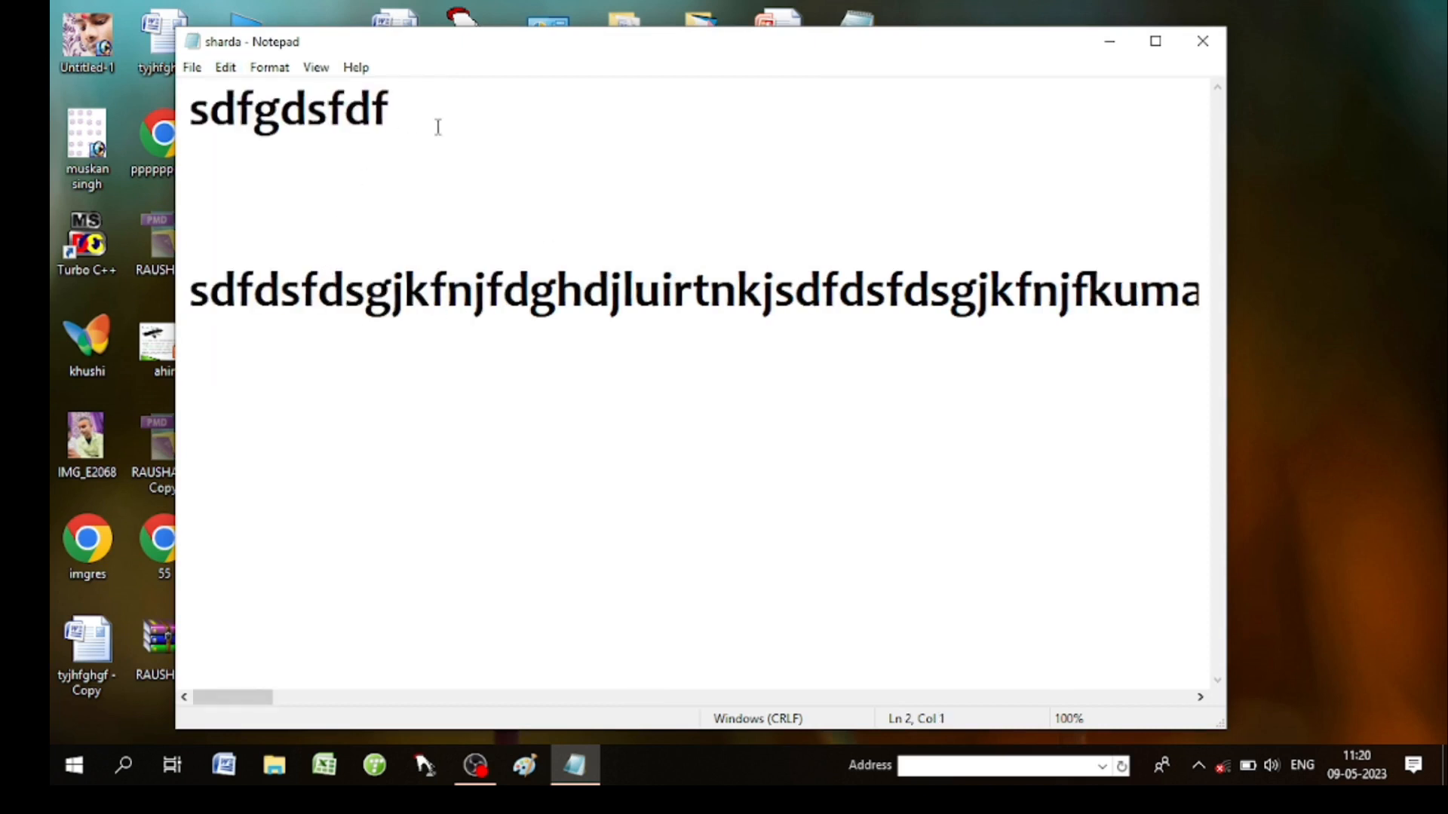
{"action": "scroll", "coordinate": [805, 347], "scroll_direction": "right", "scroll_amount": 5}
{"action": "scroll", "coordinate": [806, 347], "scroll_direction": "left", "scroll_amount": 5}
{"action": "left_click", "coordinate": [225, 69]}
{"action": "left_click", "coordinate": [288, 311]}
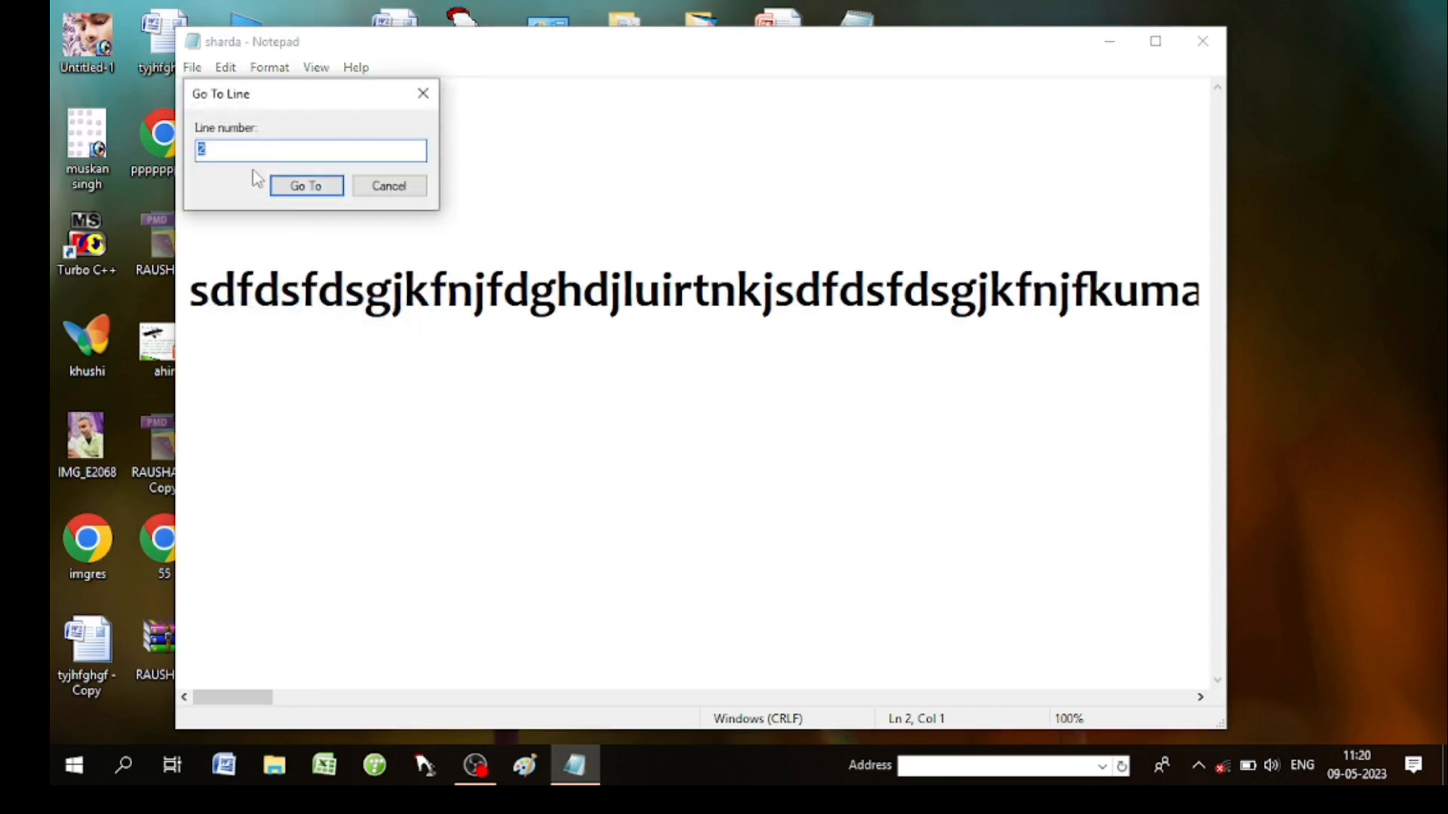
{"action": "type", "text": "1"}
{"action": "key", "text": "Return"}
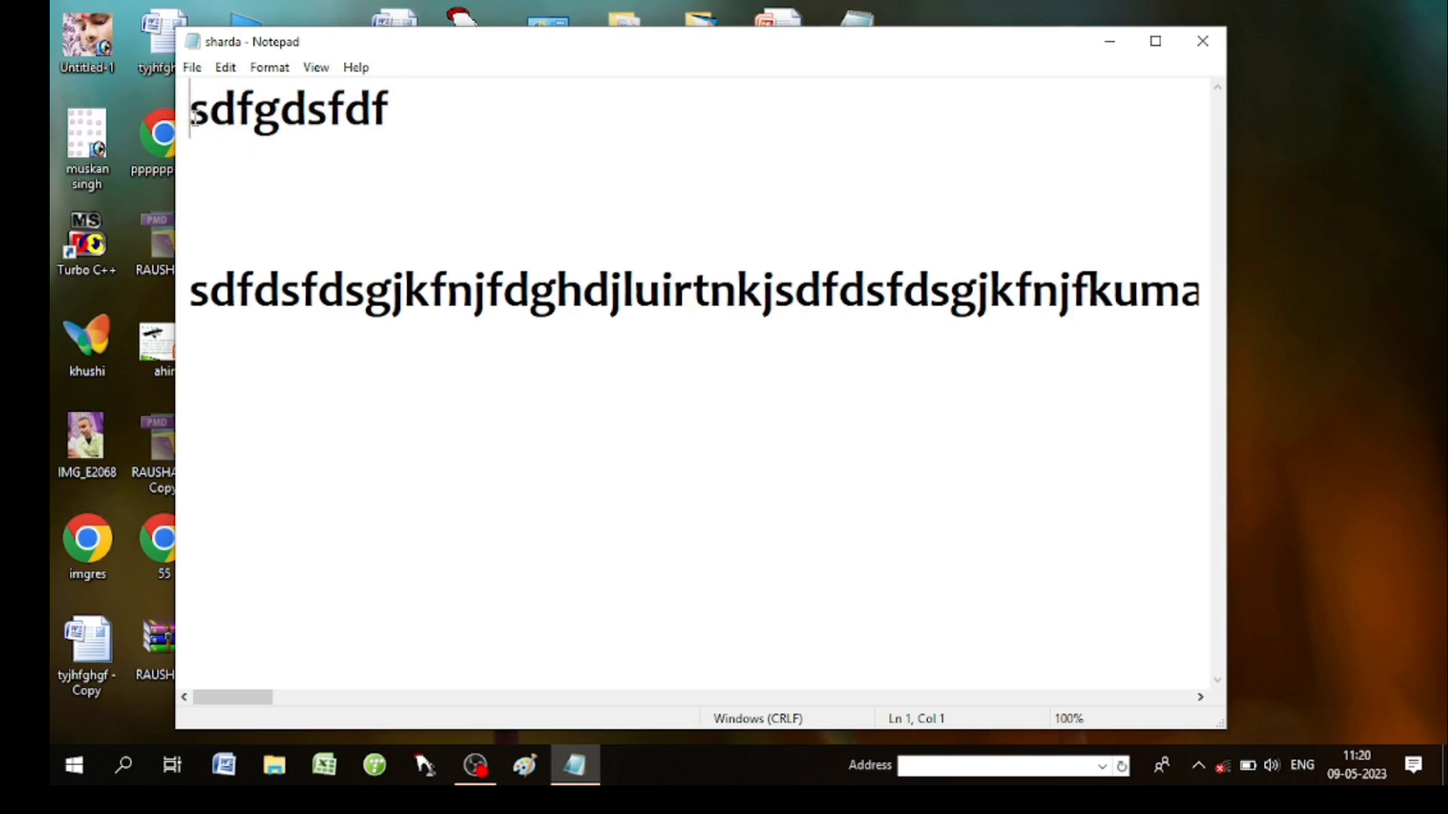
Use Go To again to jump to line 3.
{"action": "left_click", "coordinate": [225, 67]}
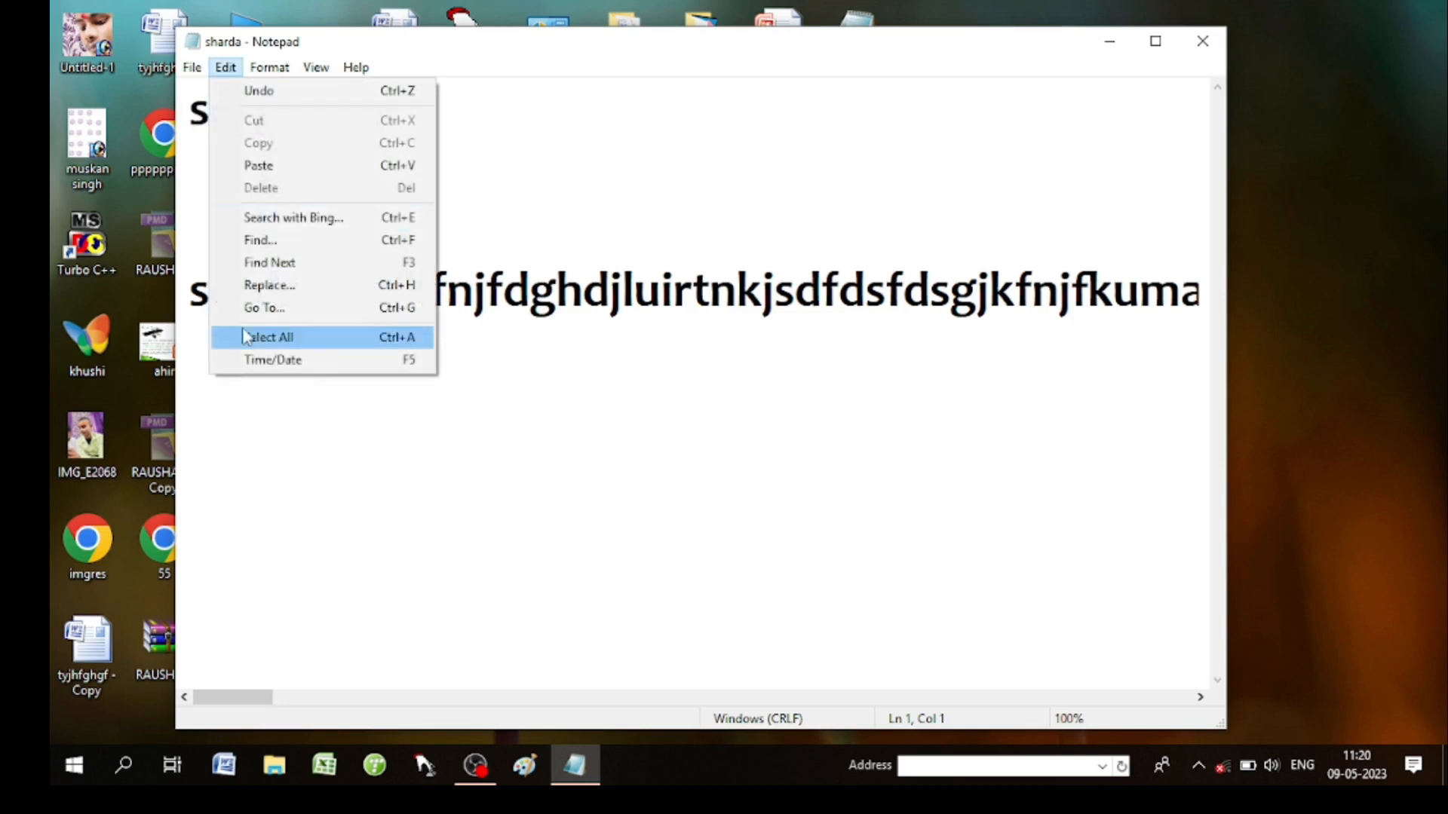
{"action": "left_click", "coordinate": [270, 311]}
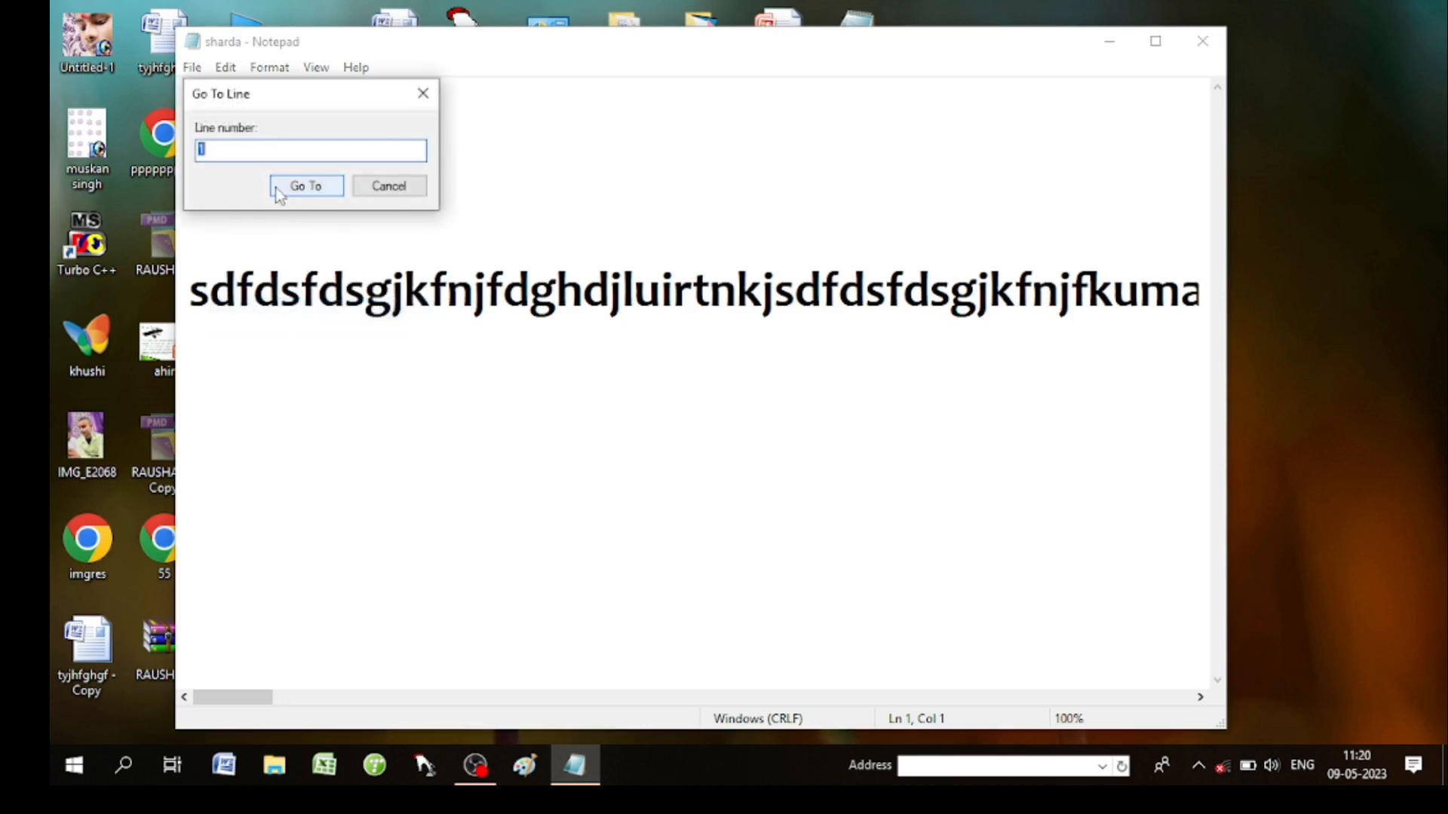
{"action": "type", "text": "3"}
{"action": "left_click", "coordinate": [314, 186]}
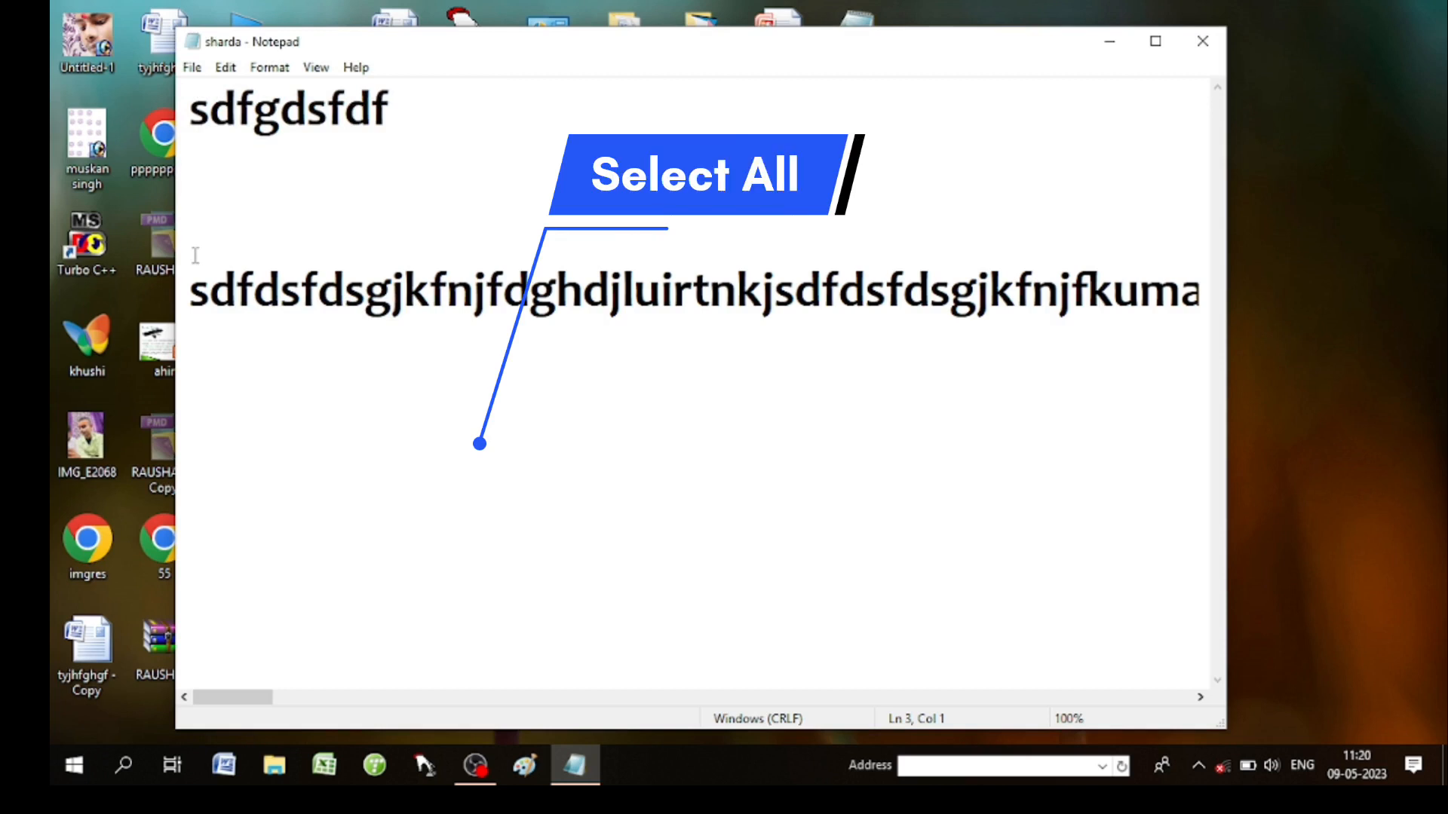
Select all the document text, then deselect it.
{"action": "left_click", "coordinate": [225, 67]}
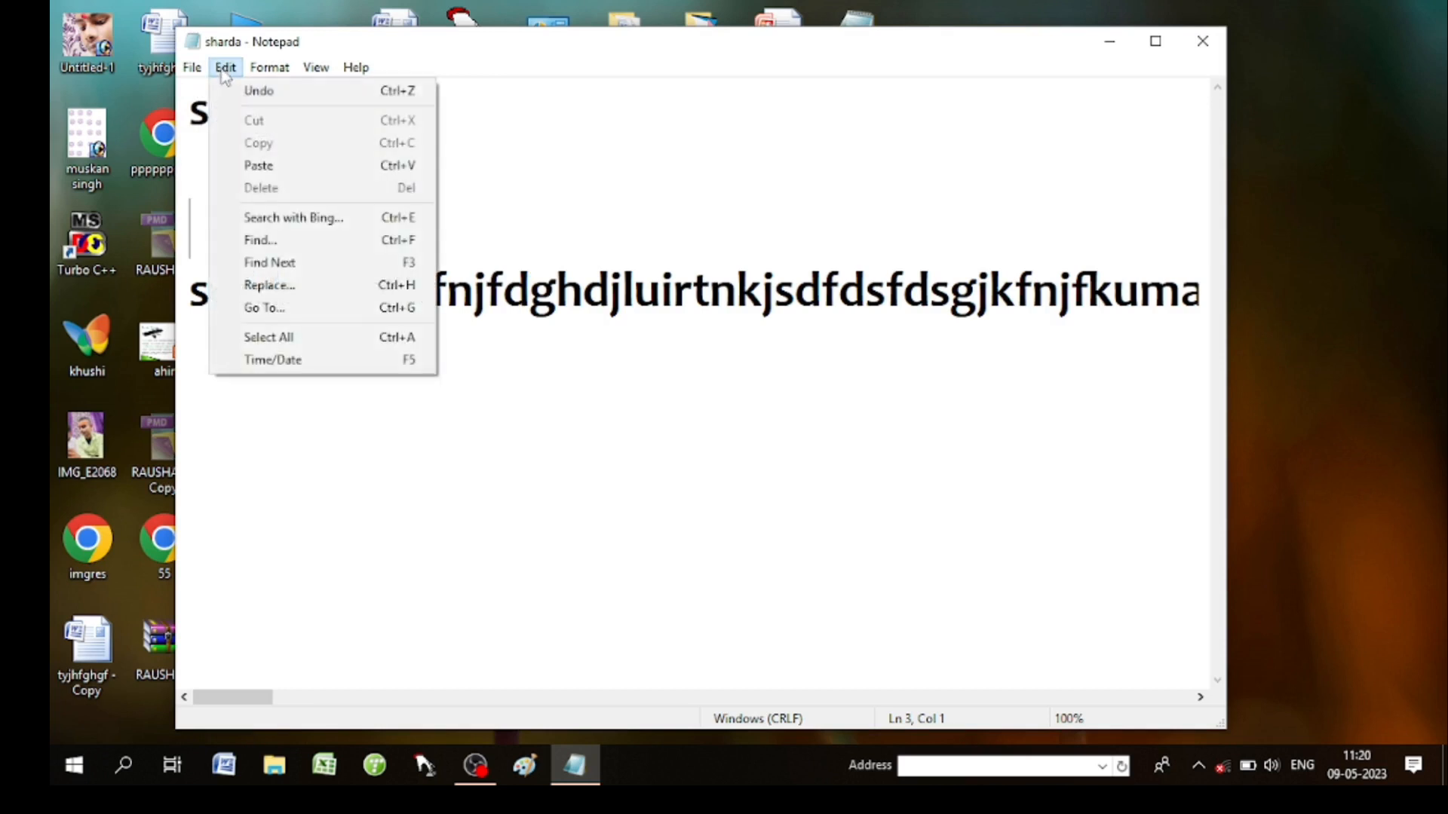
{"action": "left_click", "coordinate": [284, 338]}
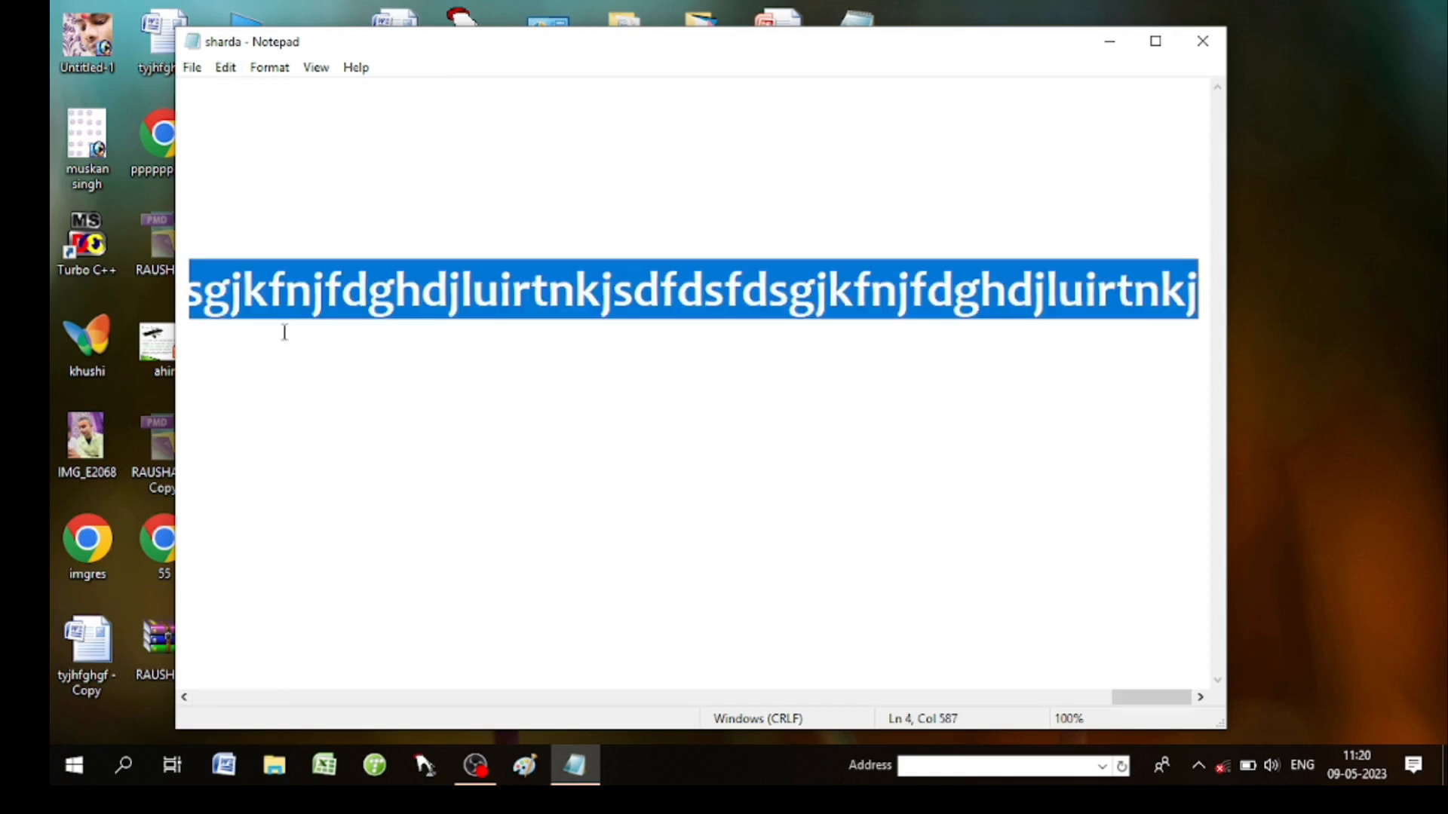
{"action": "scroll", "coordinate": [327, 374], "scroll_direction": "left", "scroll_amount": 3}
{"action": "scroll", "coordinate": [379, 397], "scroll_direction": "left", "scroll_amount": 15}
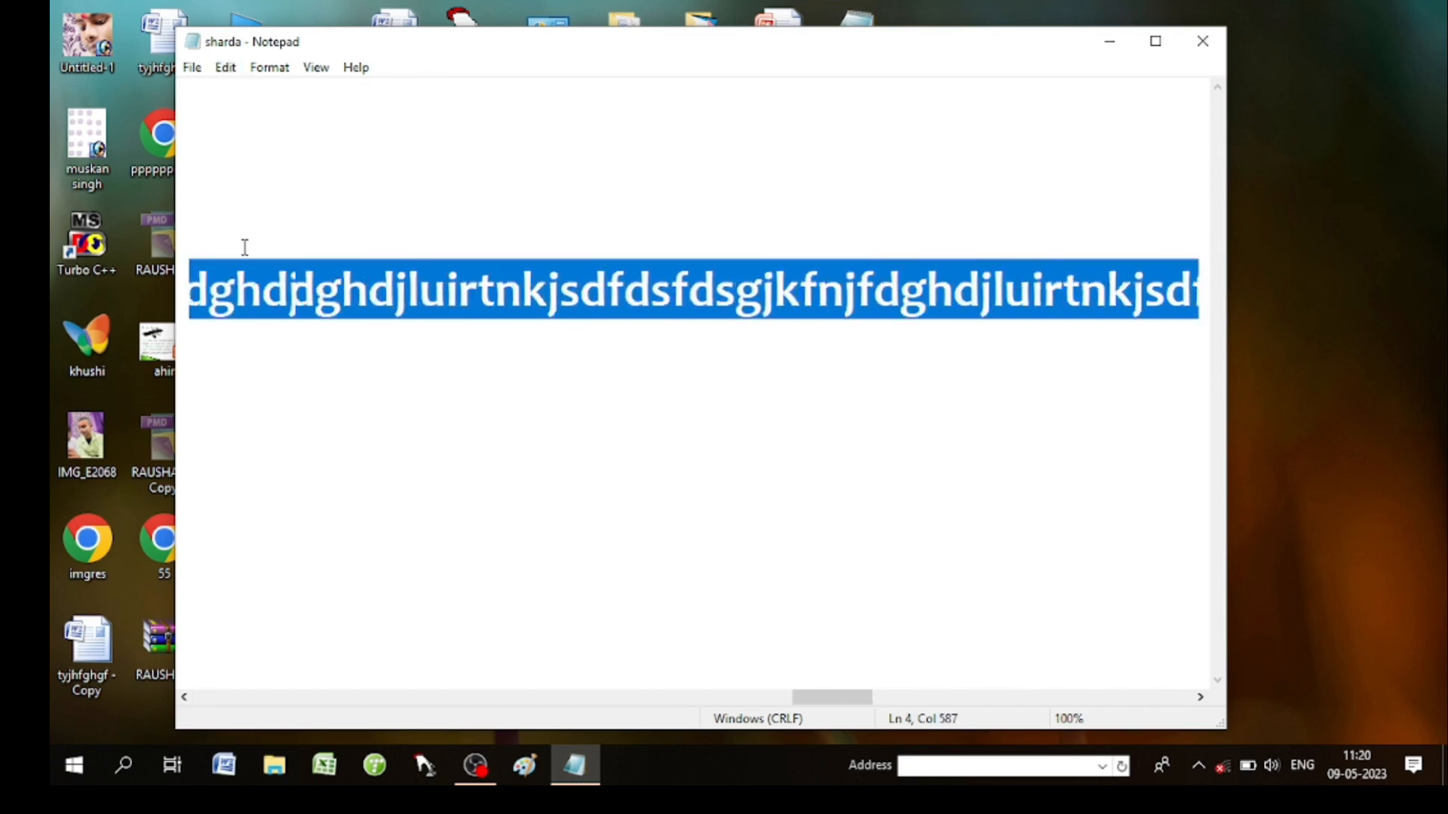
{"action": "scroll", "coordinate": [208, 284], "scroll_direction": "left", "scroll_amount": 12}
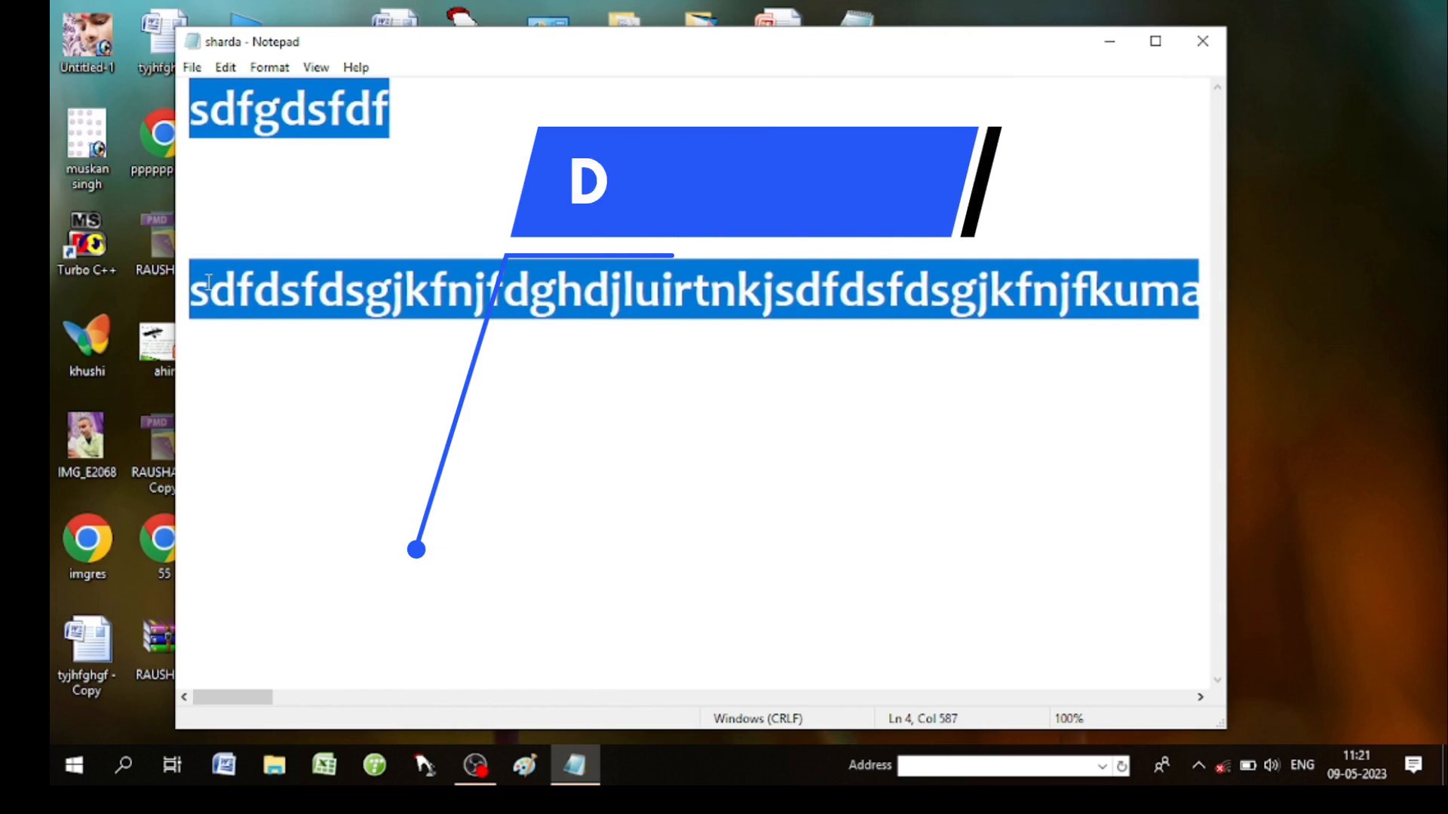
{"action": "left_click", "coordinate": [226, 67]}
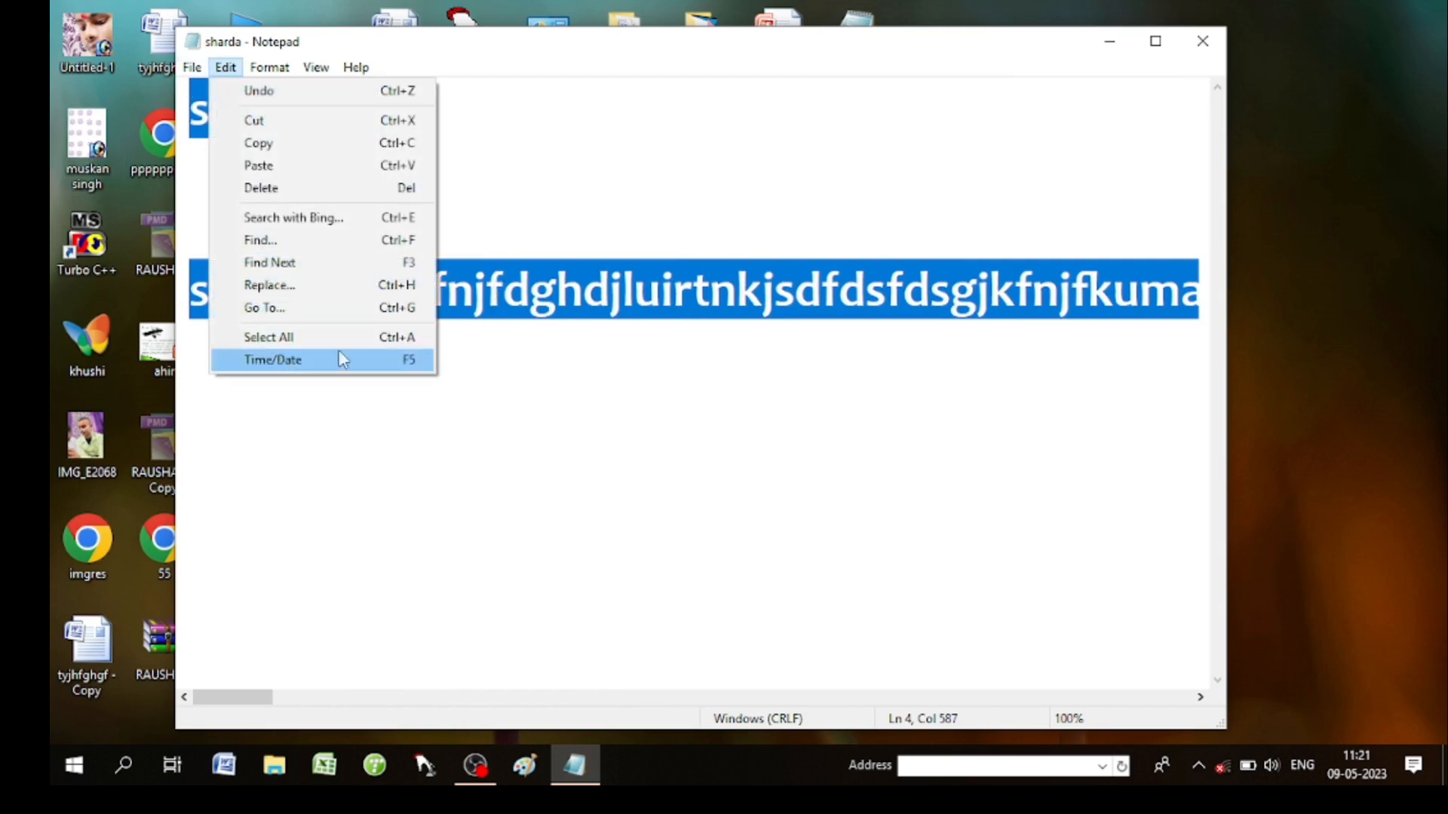
{"action": "left_click", "coordinate": [599, 176]}
Close sharda.txt with Alt+F4, choosing Don't Save.
{"action": "key", "text": "alt+F4"}
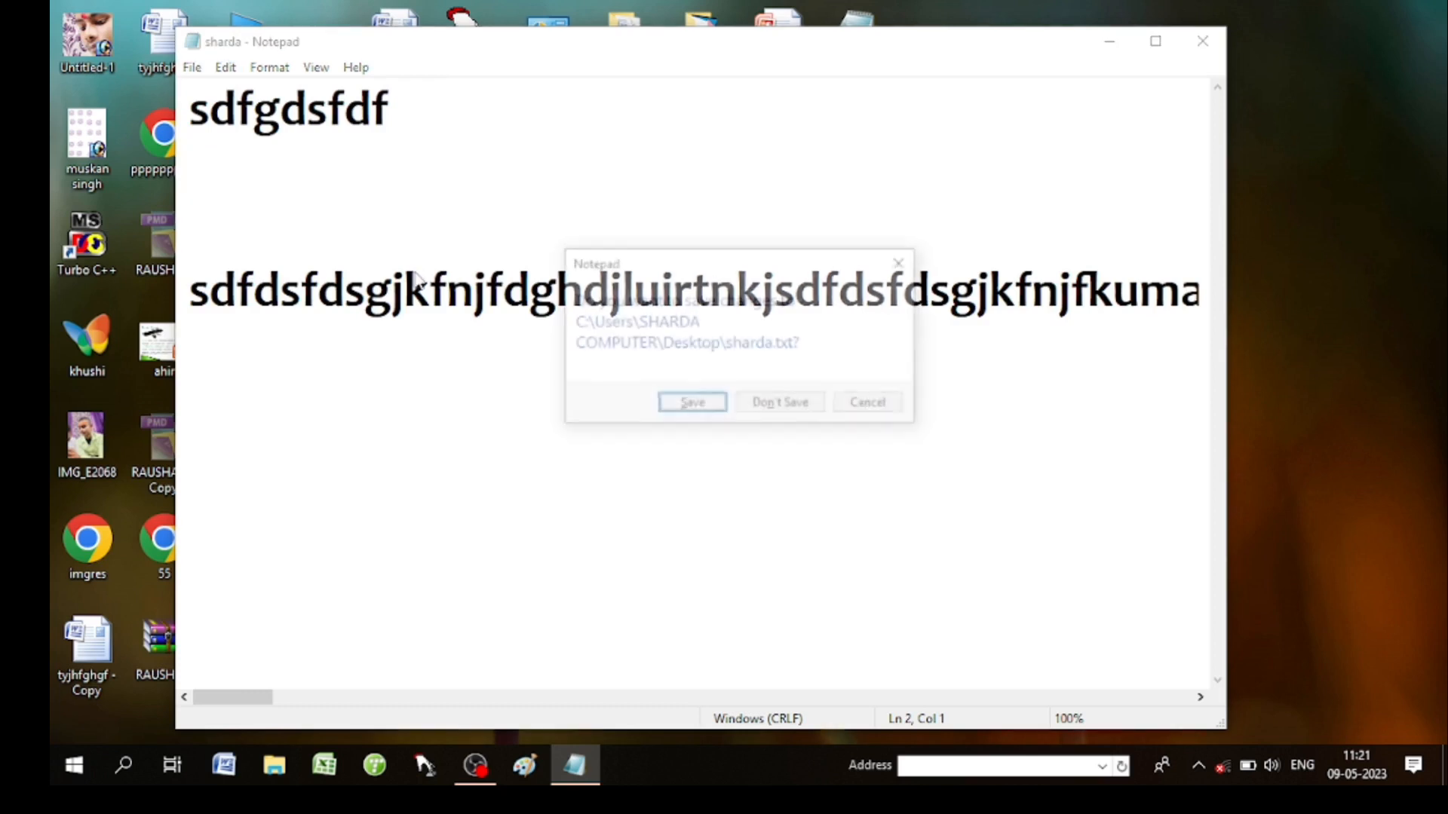
{"action": "key", "text": "Tab"}
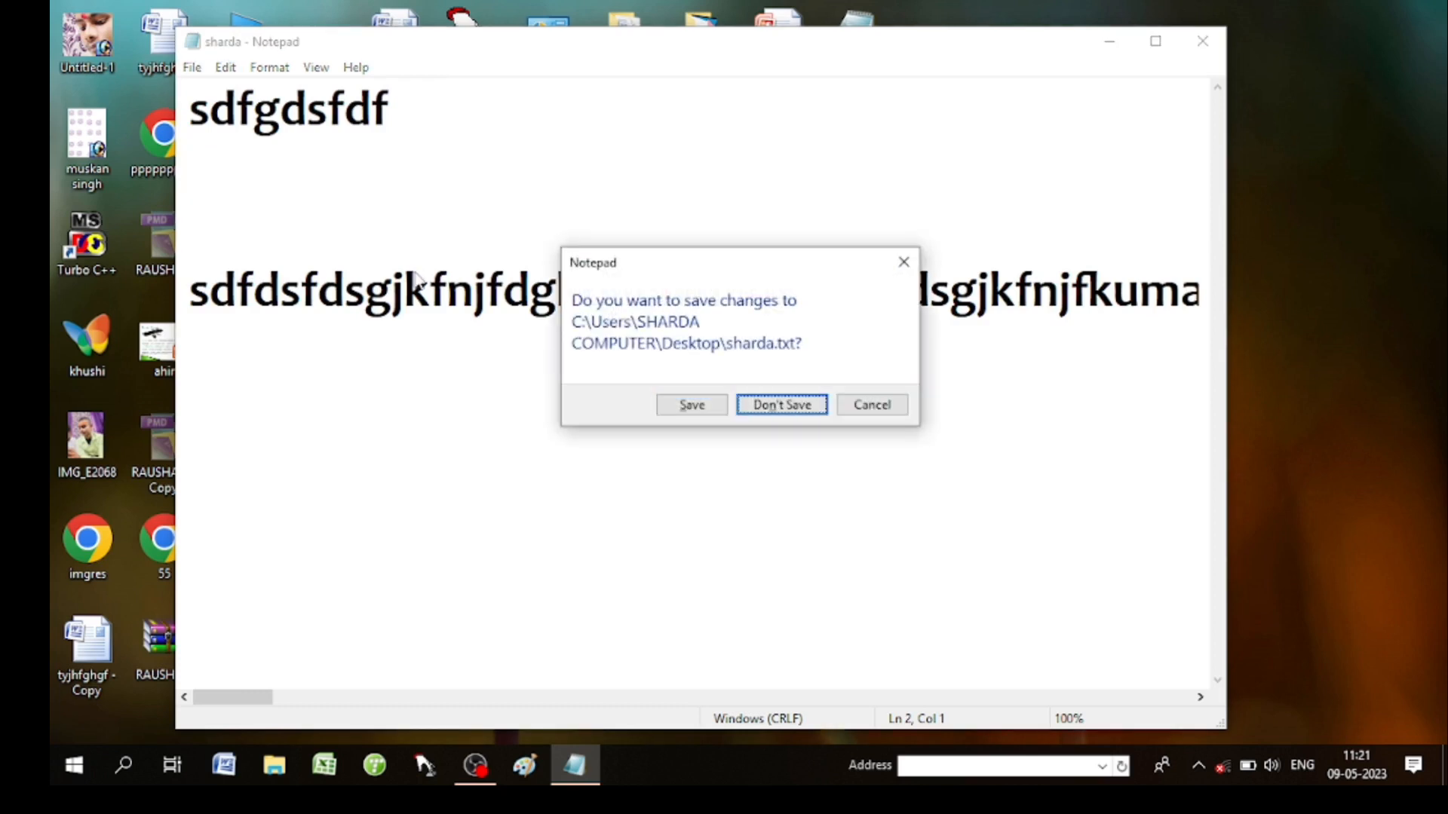
{"action": "key", "text": "Return"}
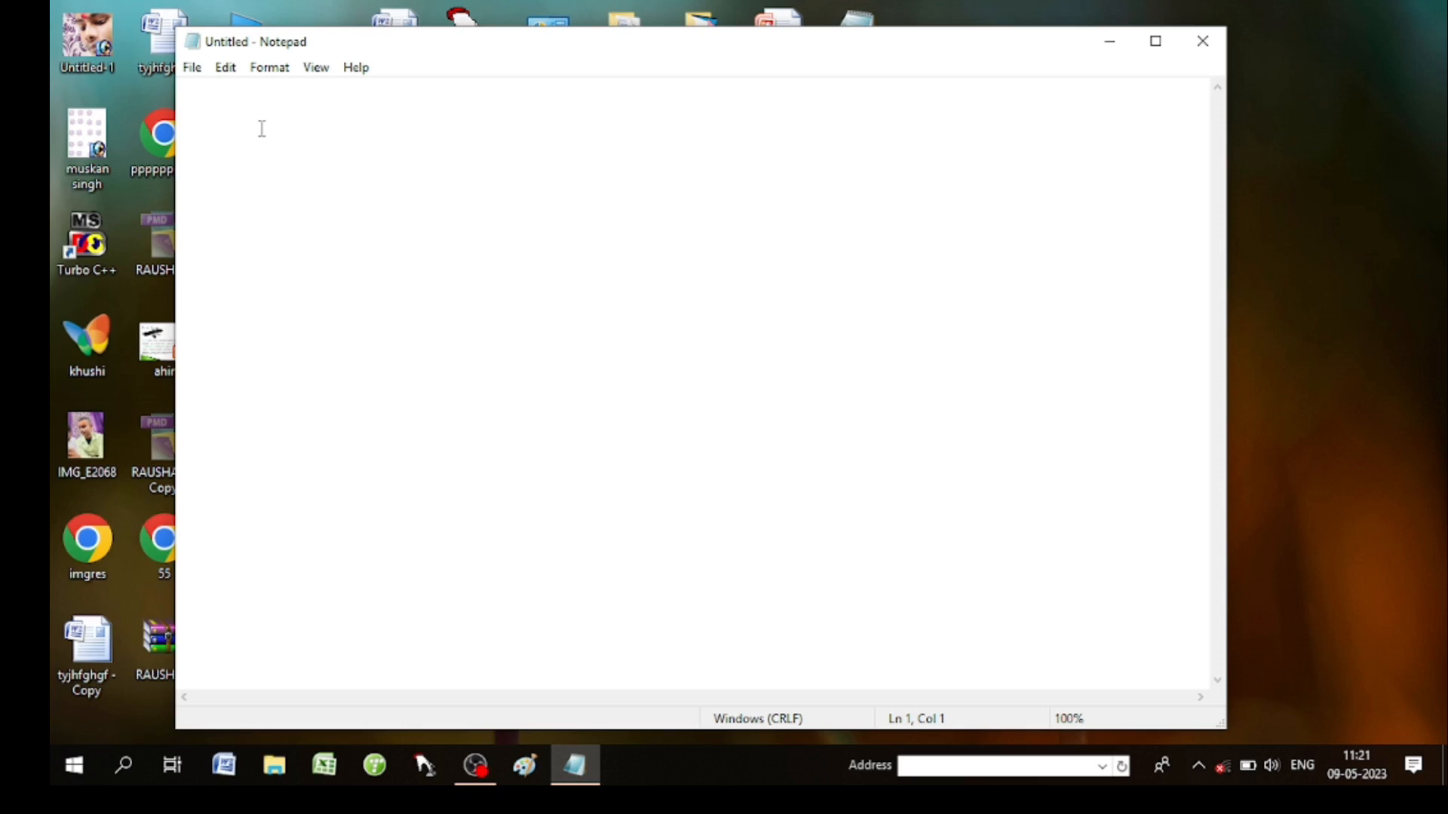
{"action": "key", "text": "F5"}
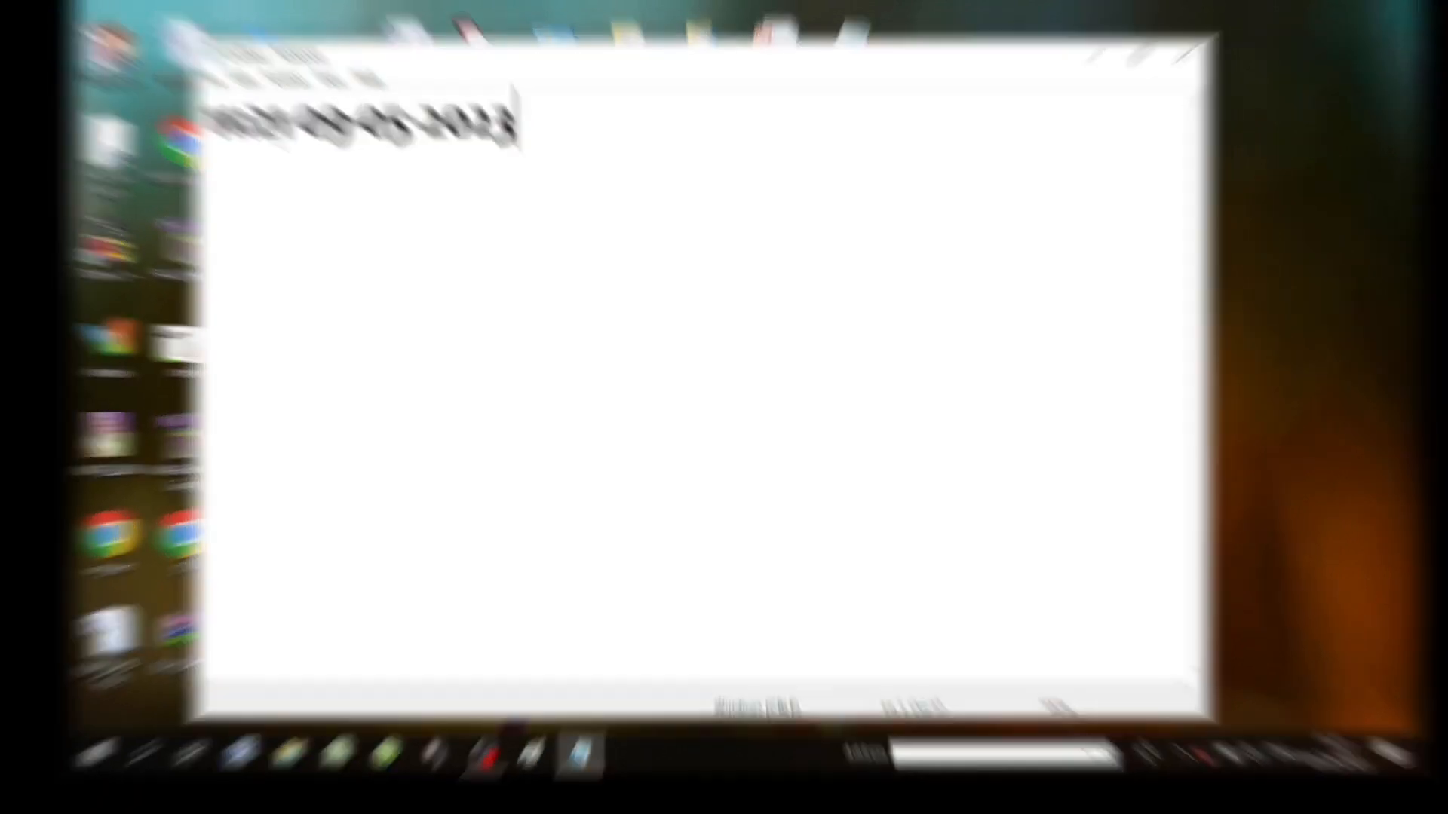
{"action": "key", "text": "F5"}
{"action": "key", "text": "ctrl+n"}
{"action": "key", "text": "Tab"}
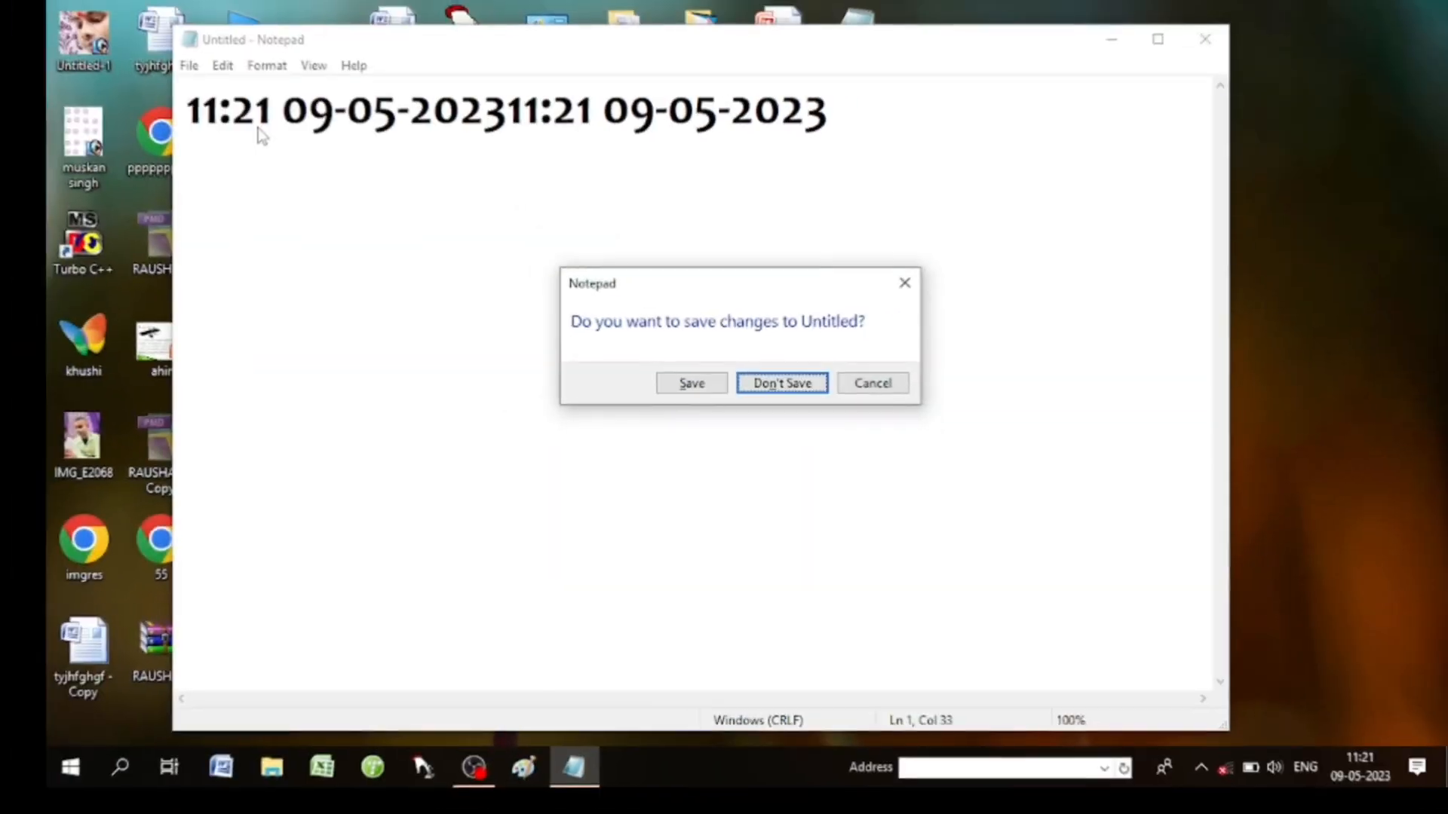
{"action": "key", "text": "Return"}
{"action": "right_click", "coordinate": [261, 128]}
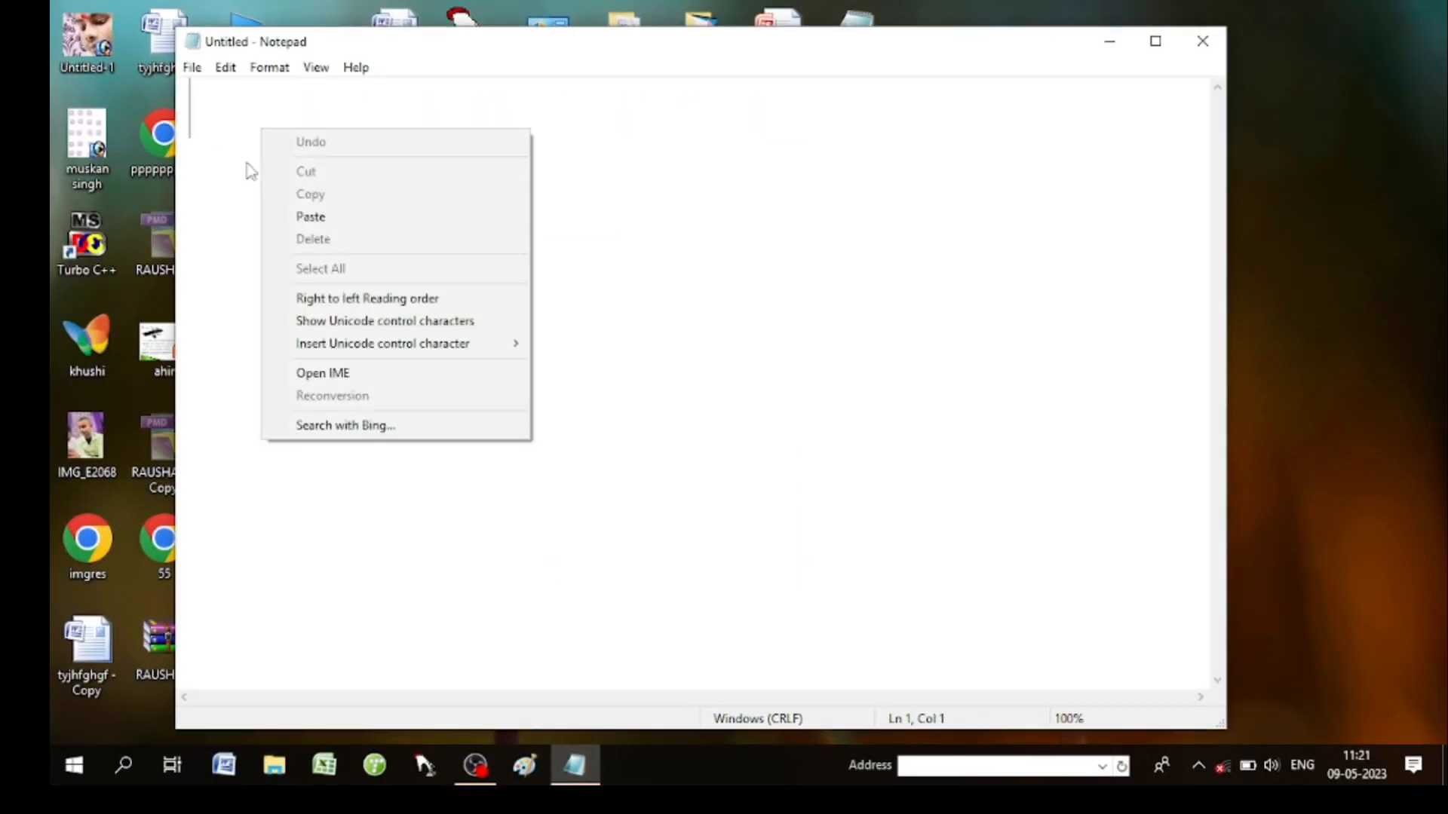
{"action": "right_click", "coordinate": [242, 127]}
{"action": "left_click", "coordinate": [237, 114]}
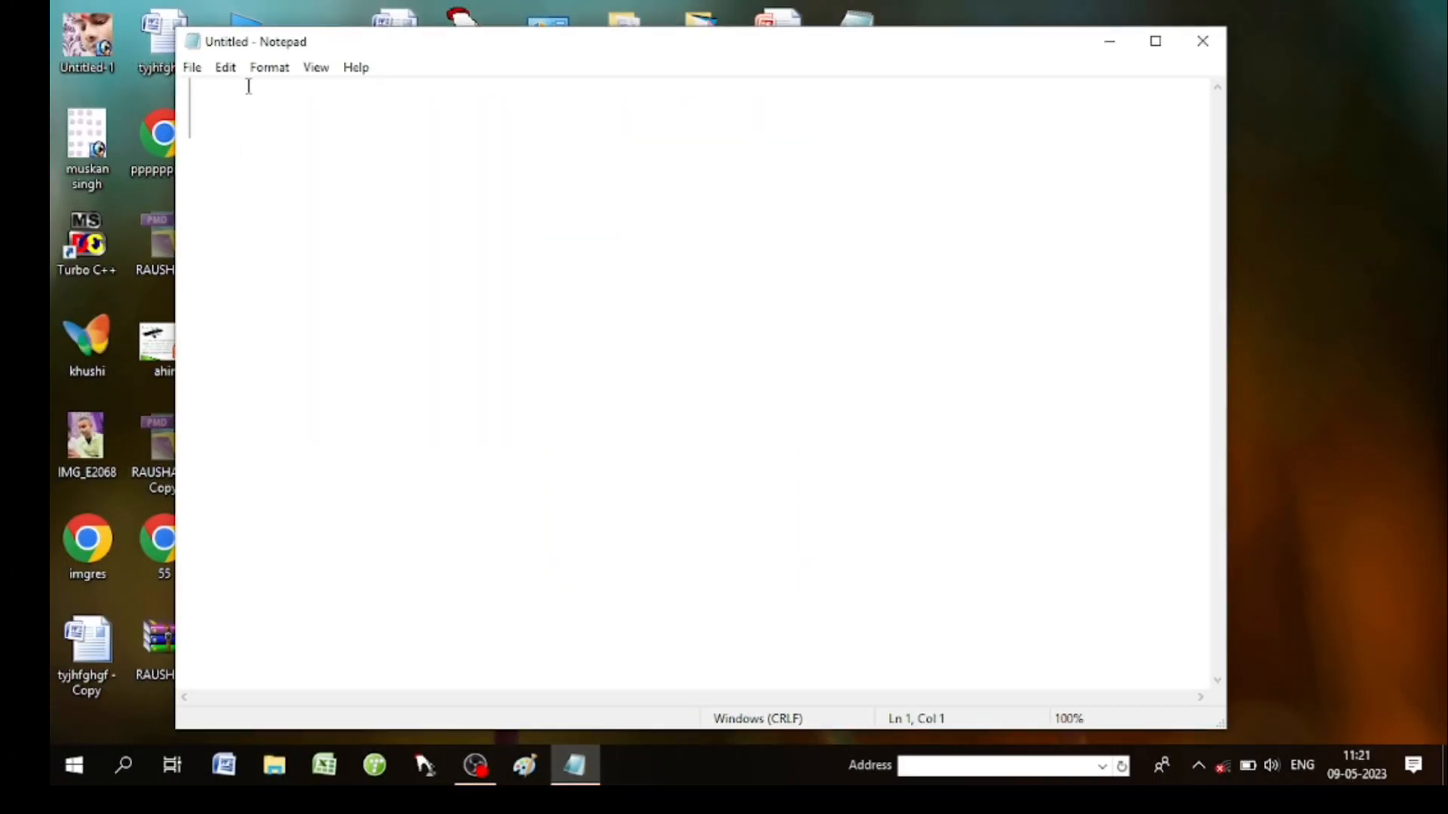
{"action": "left_click", "coordinate": [225, 67]}
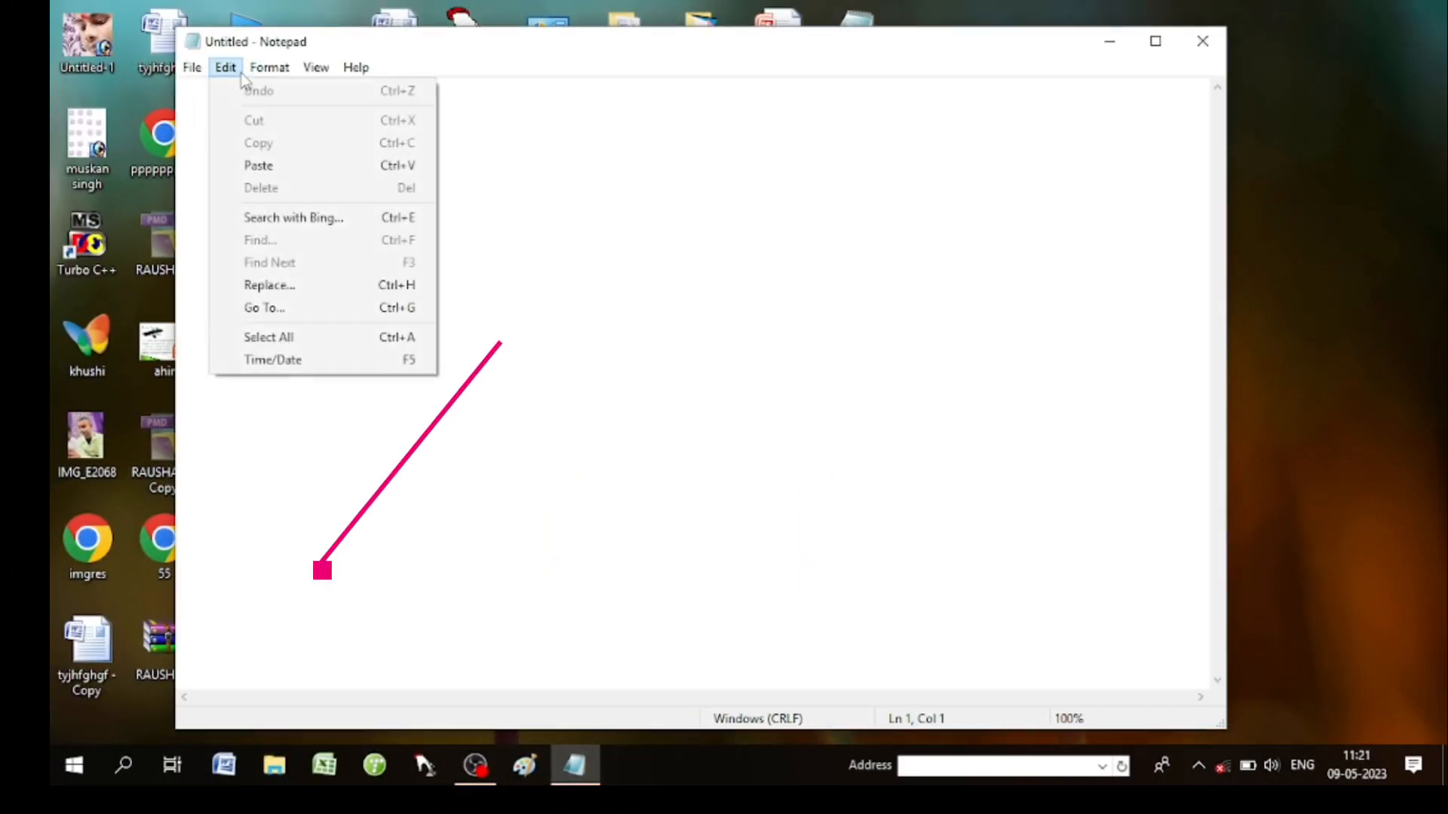
{"action": "left_click", "coordinate": [339, 427]}
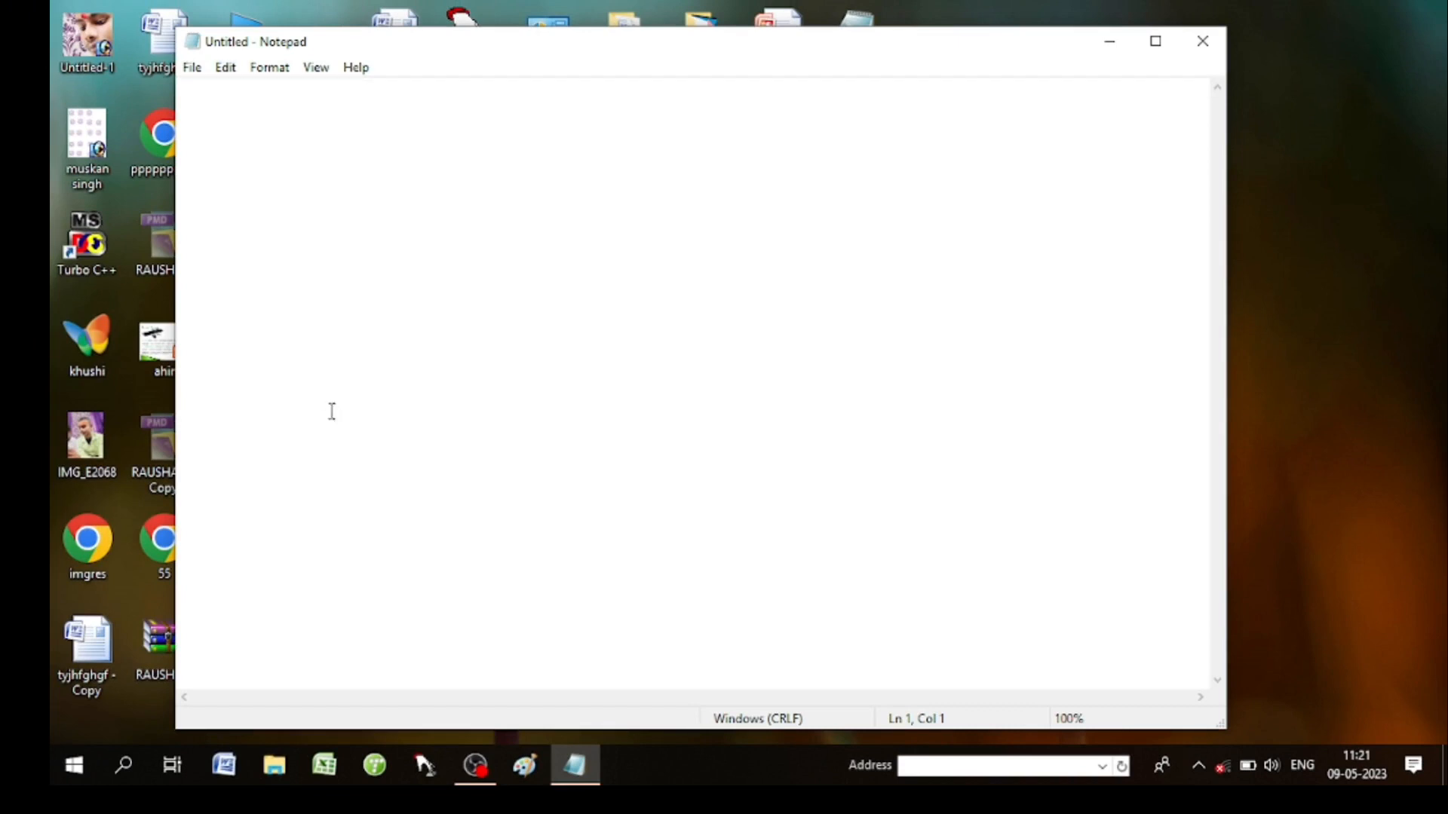
{"action": "left_click", "coordinate": [269, 70]}
Type 'dfhgfghfdhdf' into the new Untitled document.
{"action": "left_click", "coordinate": [311, 209]}
{"action": "type", "text": "dfhgfghfdhdf"}
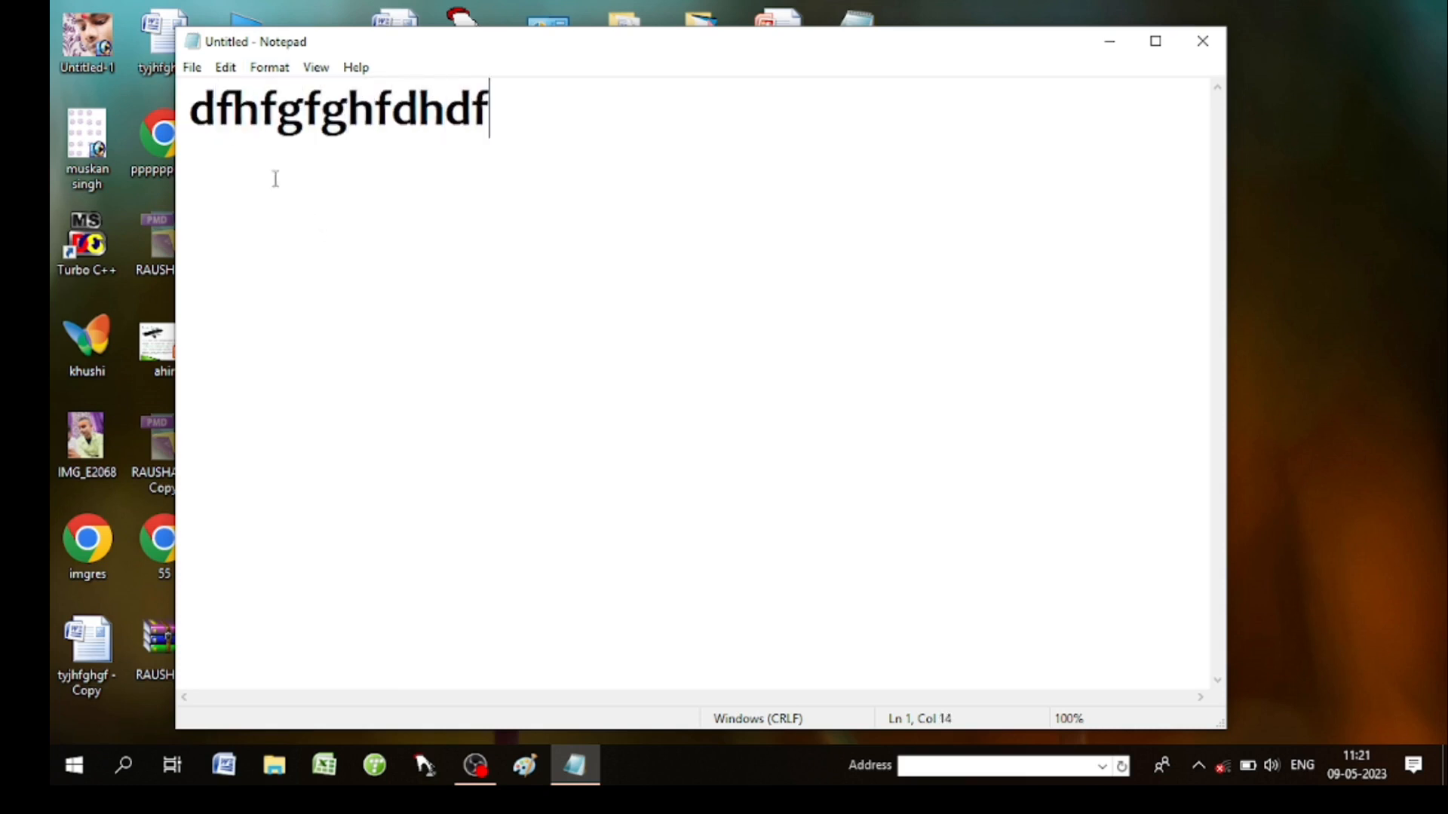
{"action": "left_click", "coordinate": [266, 72]}
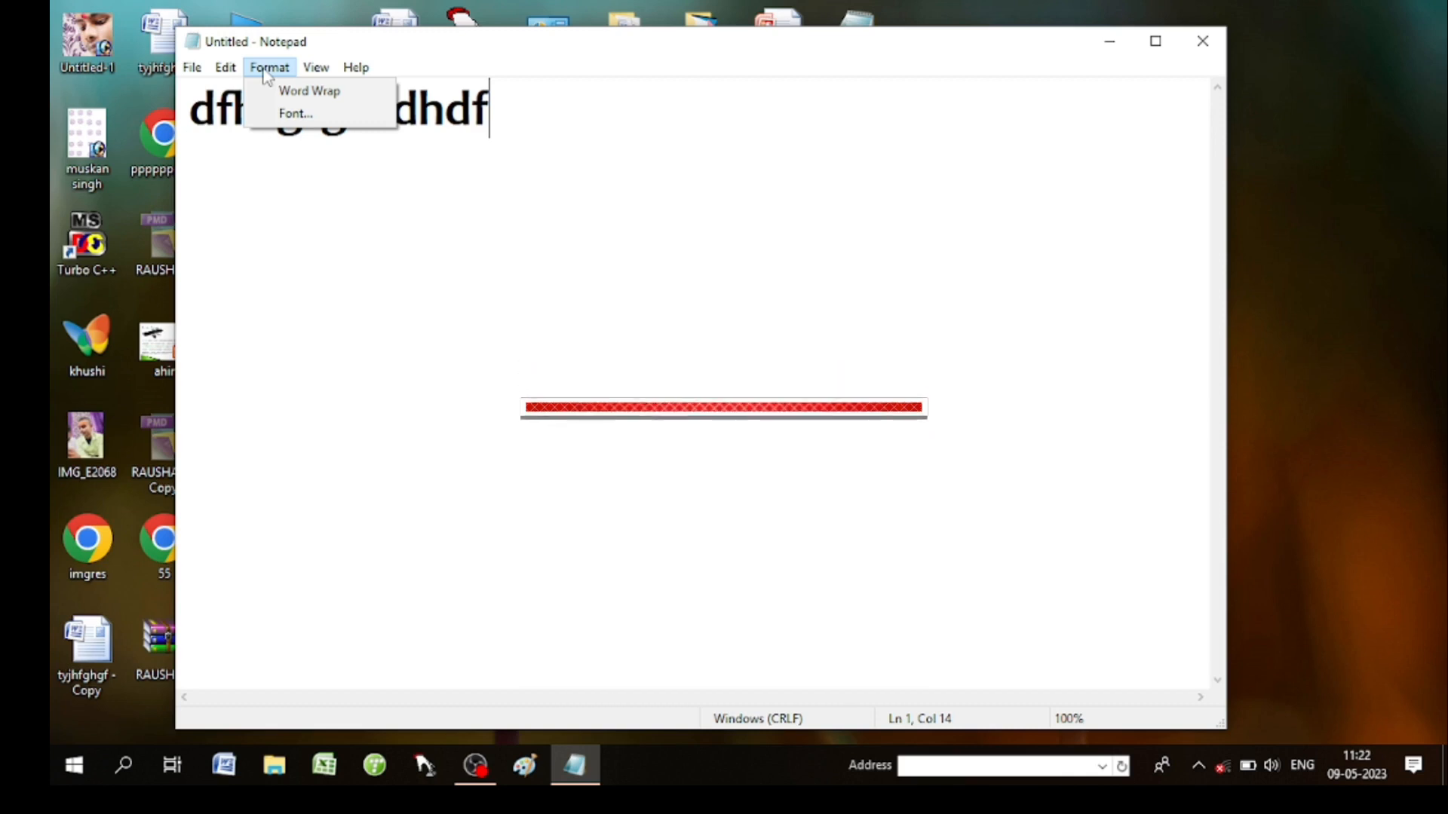
Set the font to bold Sitka Small at size 9.
{"action": "left_click", "coordinate": [296, 113]}
{"action": "left_click", "coordinate": [726, 303]}
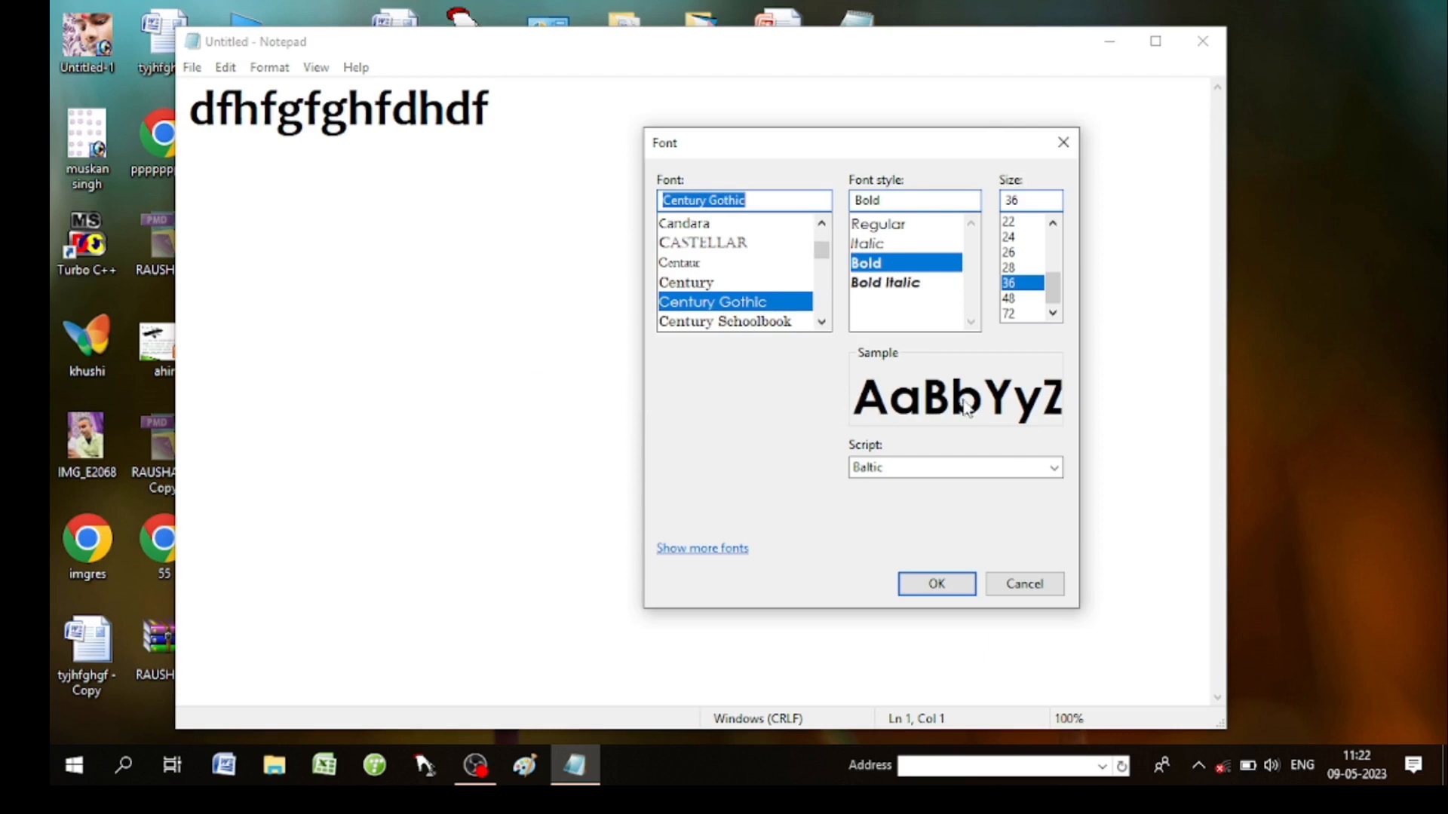
{"action": "left_click", "coordinate": [682, 282]}
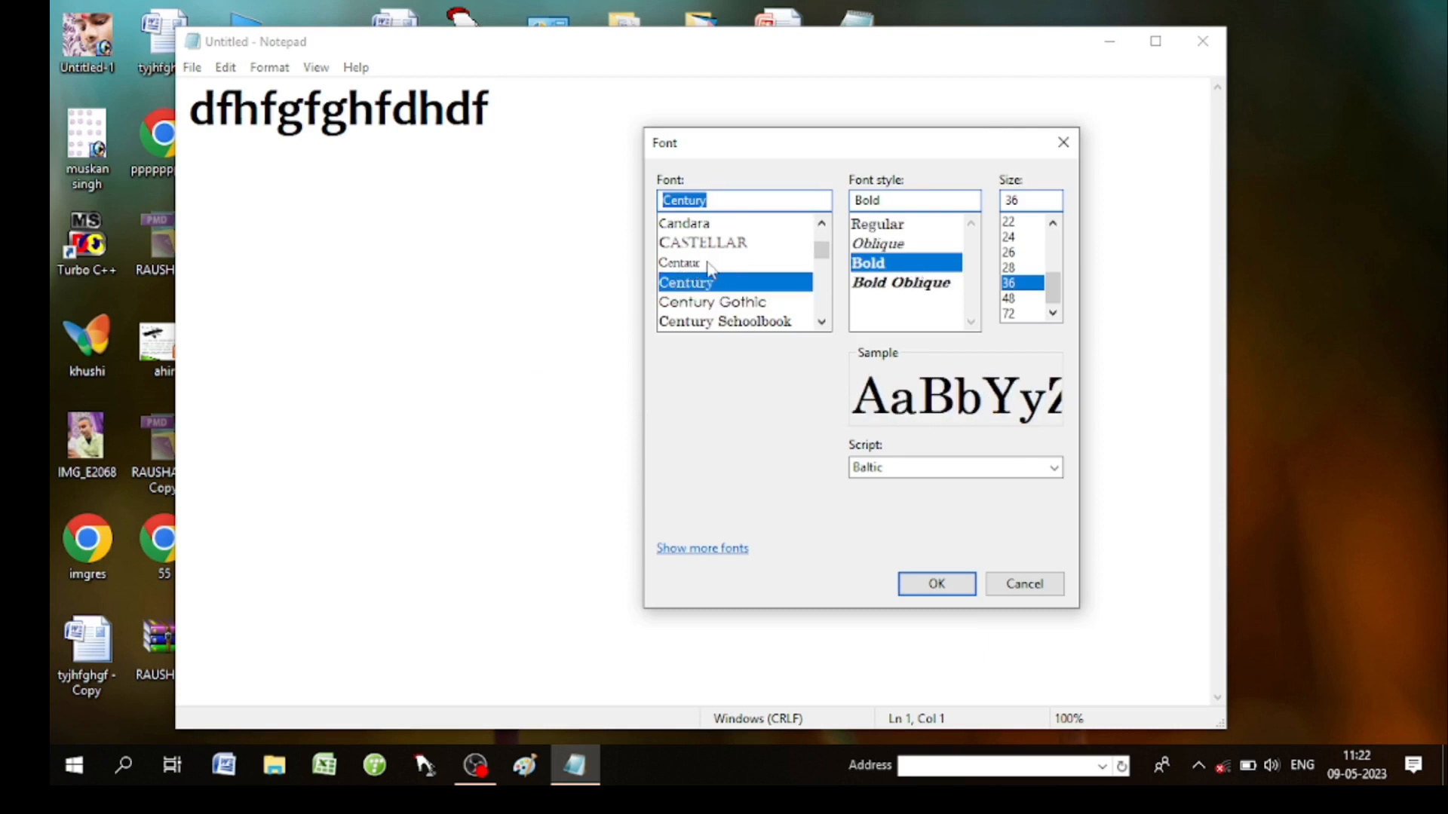
{"action": "left_click", "coordinate": [718, 264]}
{"action": "left_click", "coordinate": [822, 303]}
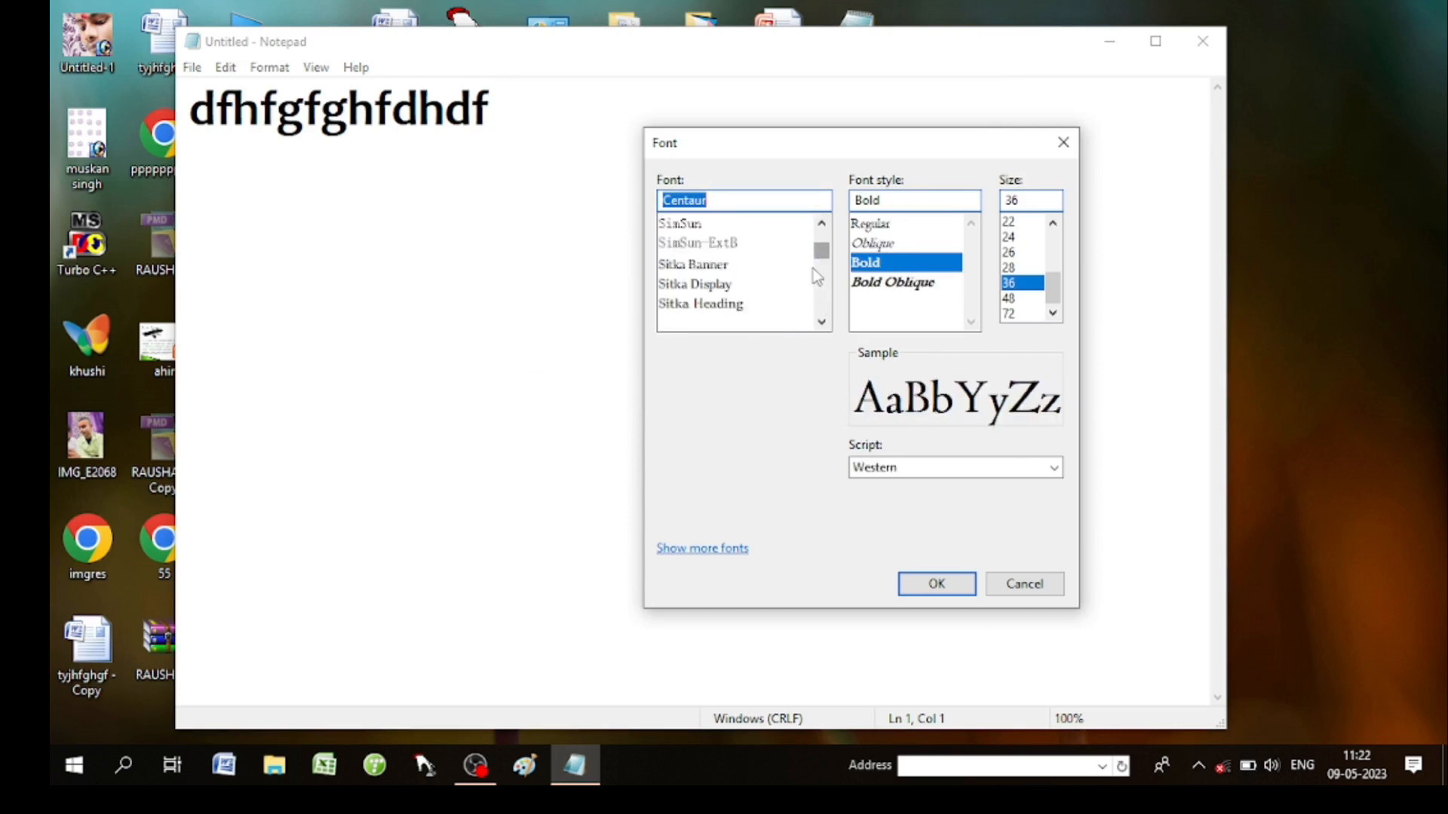
{"action": "left_click", "coordinate": [717, 284]}
{"action": "left_click", "coordinate": [712, 305]}
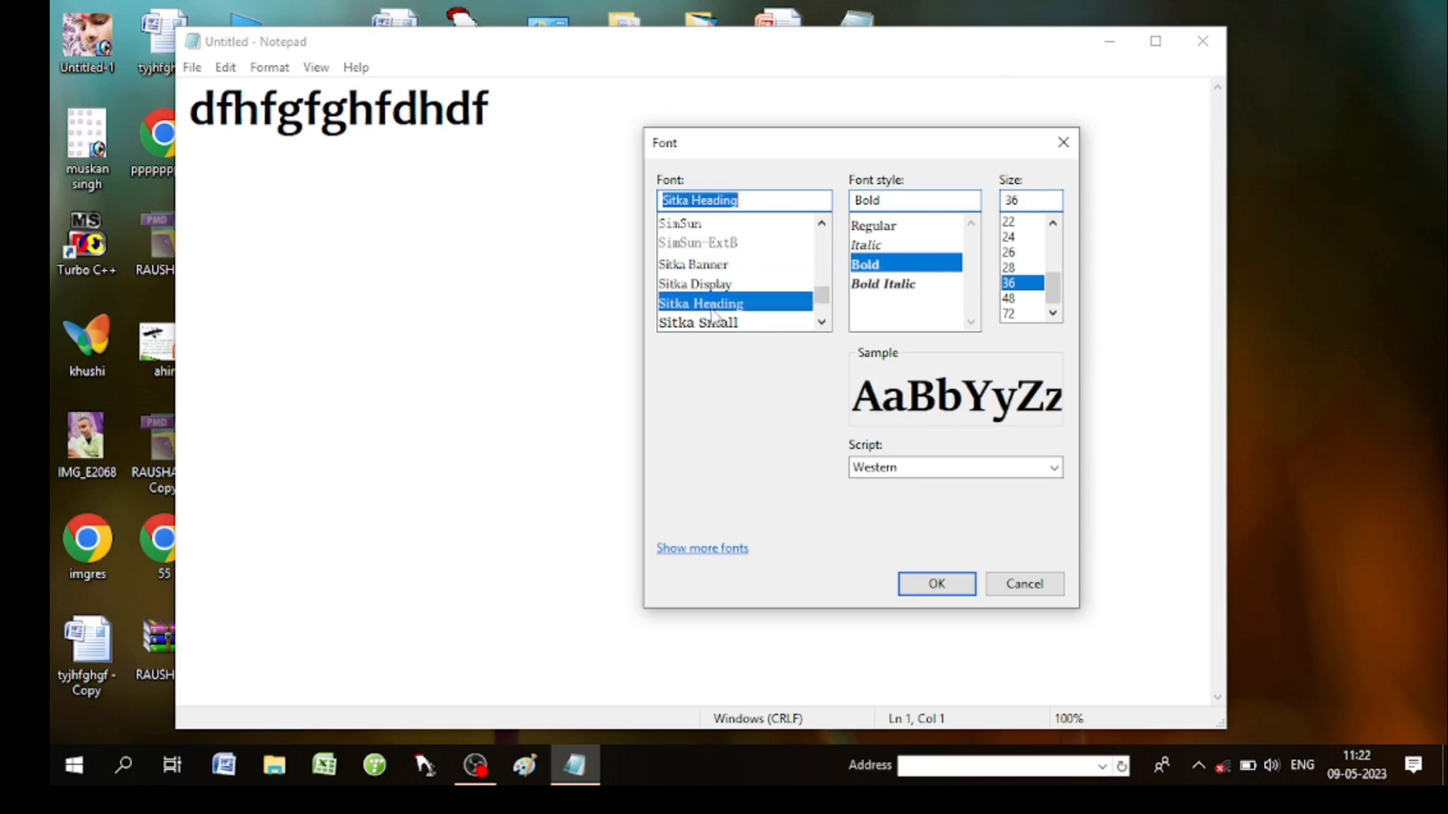
{"action": "left_click", "coordinate": [716, 323]}
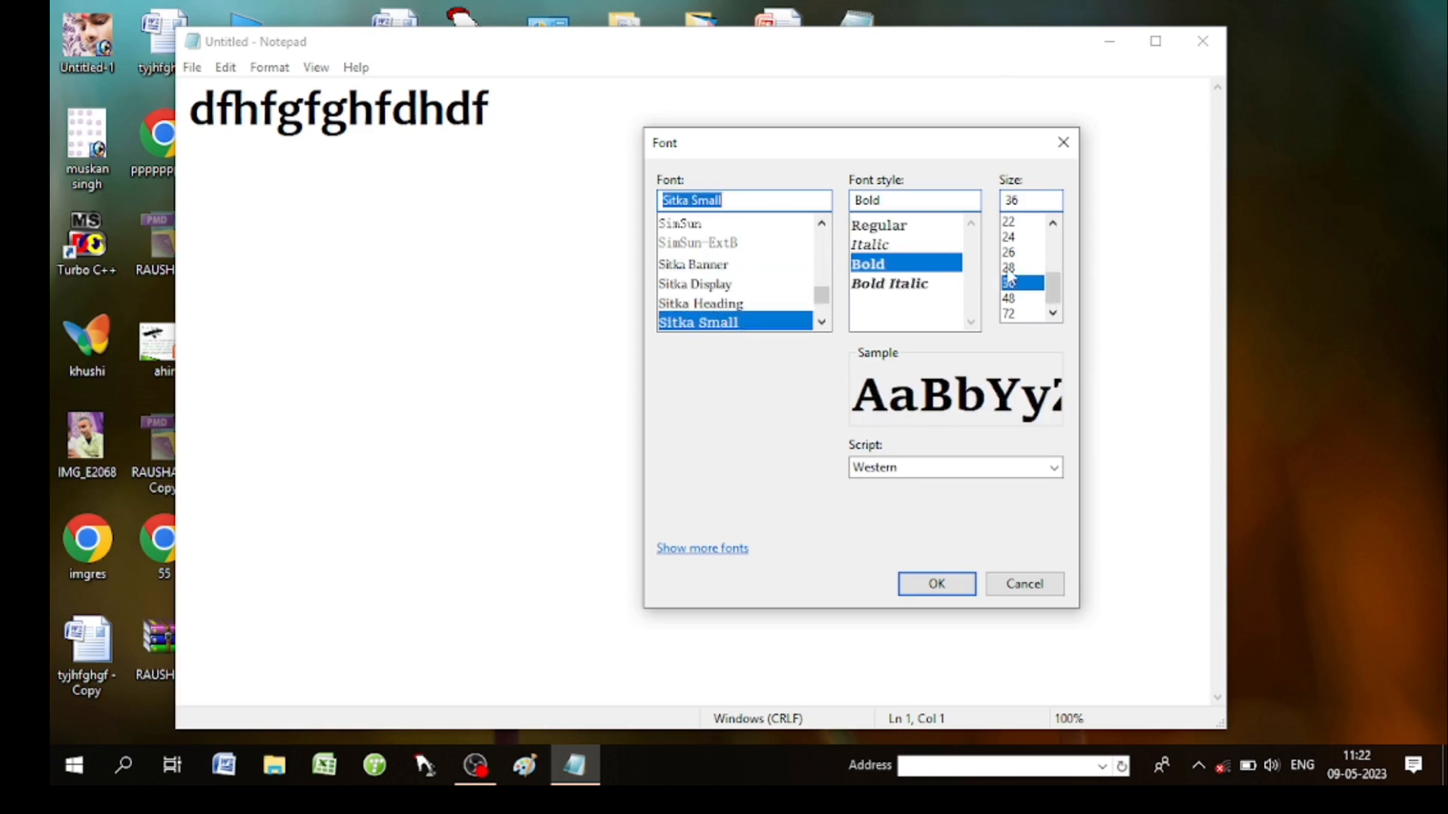
{"action": "left_click", "coordinate": [1055, 226]}
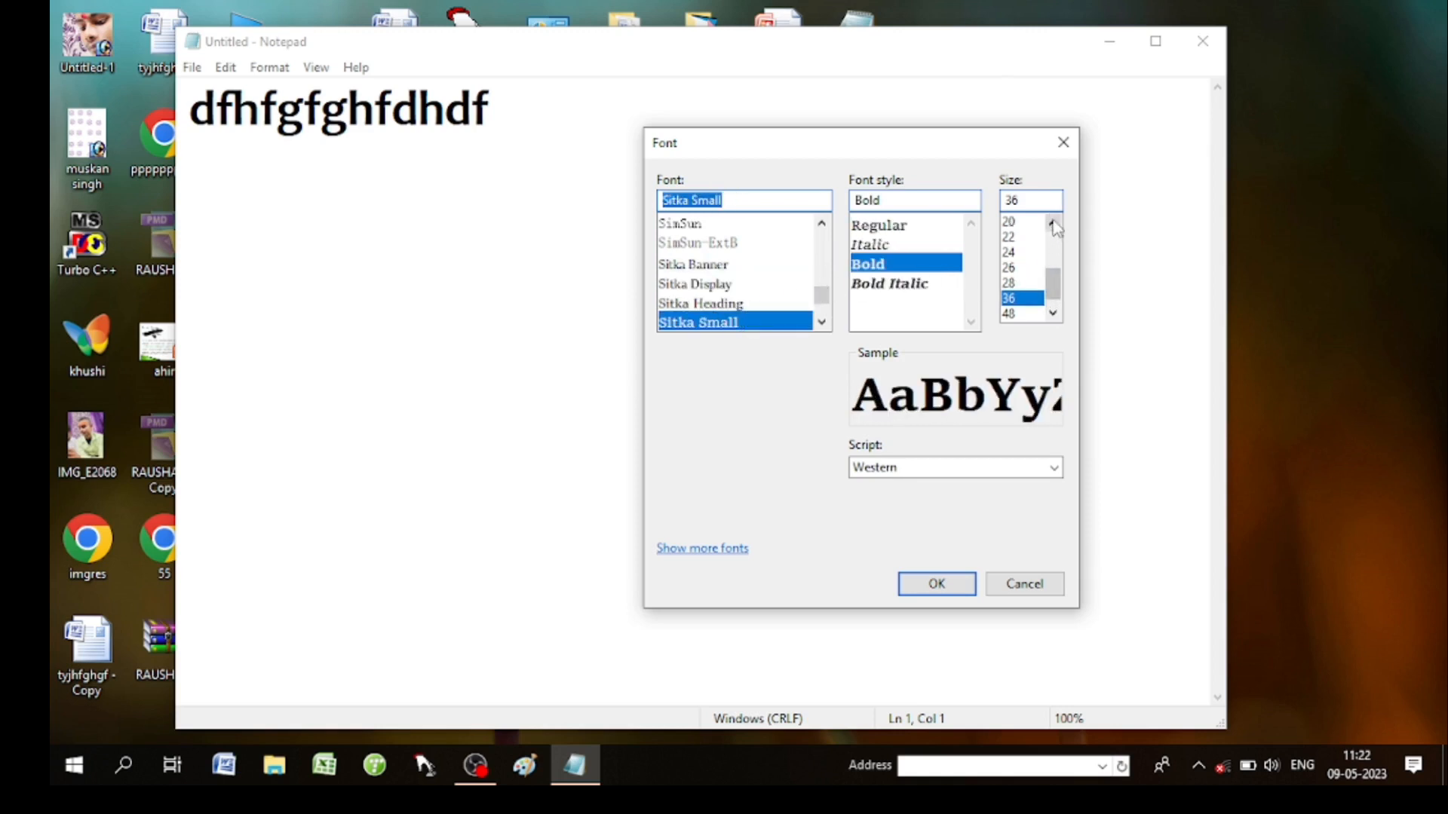
{"action": "left_click_drag", "start_coordinate": [1054, 226], "coordinate": [1055, 228]}
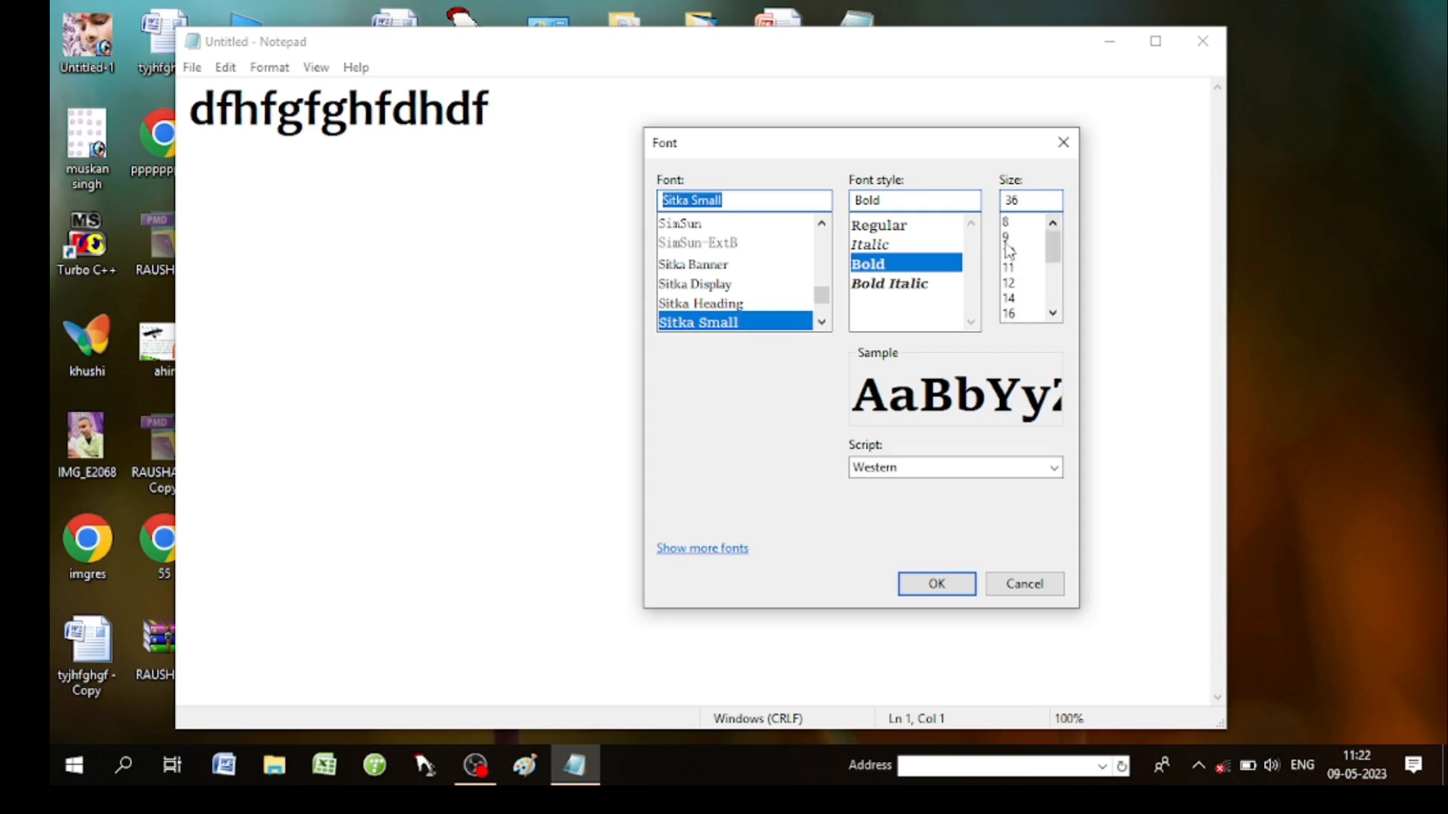
{"action": "left_click", "coordinate": [1011, 237]}
{"action": "left_click", "coordinate": [937, 585]}
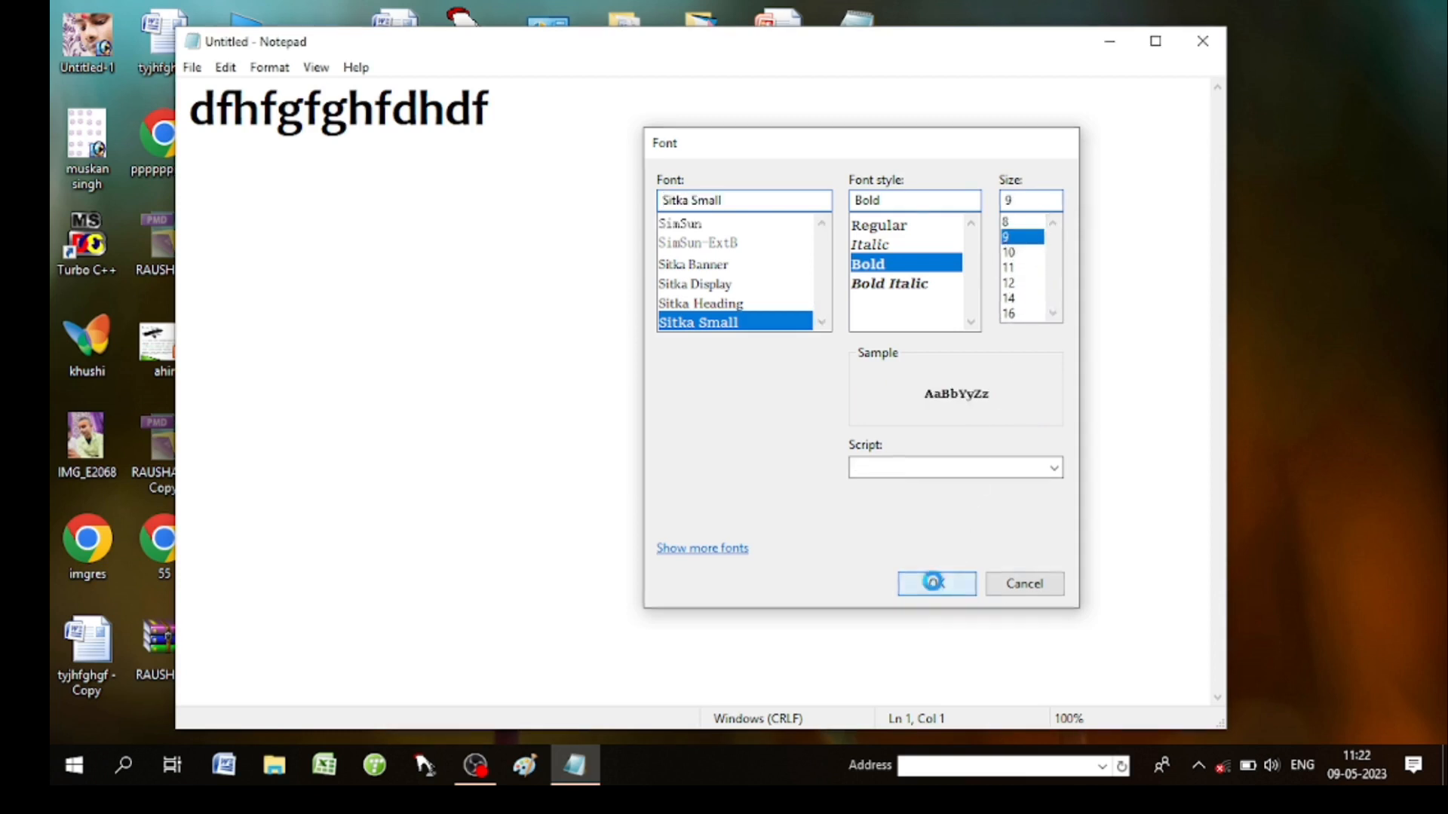
Enlarge the bold Sitka Small font to size 36.
{"action": "left_click", "coordinate": [270, 67]}
{"action": "left_click", "coordinate": [294, 114]}
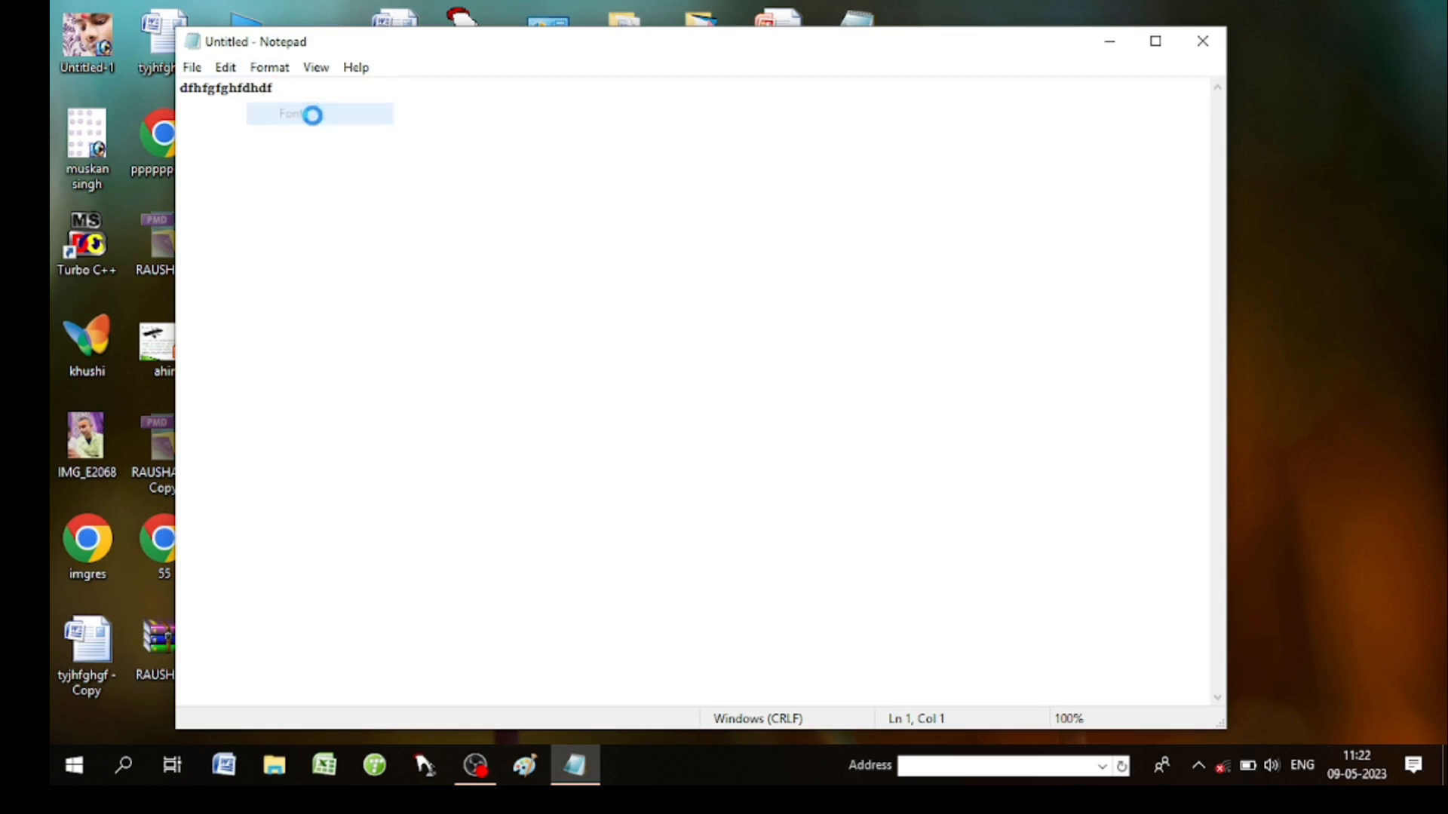
{"action": "left_click_drag", "start_coordinate": [541, 213], "coordinate": [981, 180]}
{"action": "left_click", "coordinate": [1056, 334]}
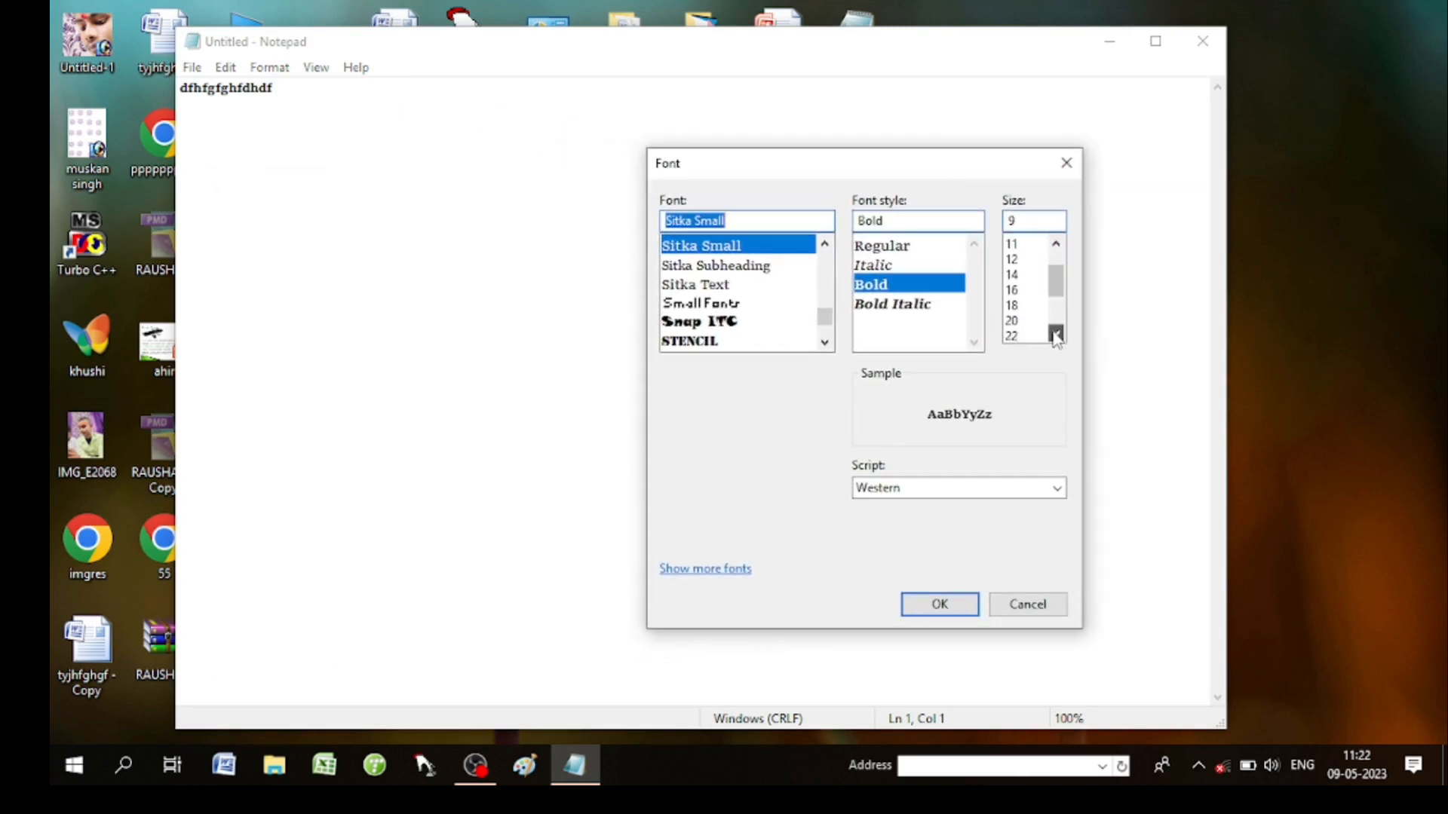
{"action": "left_click", "coordinate": [1055, 334]}
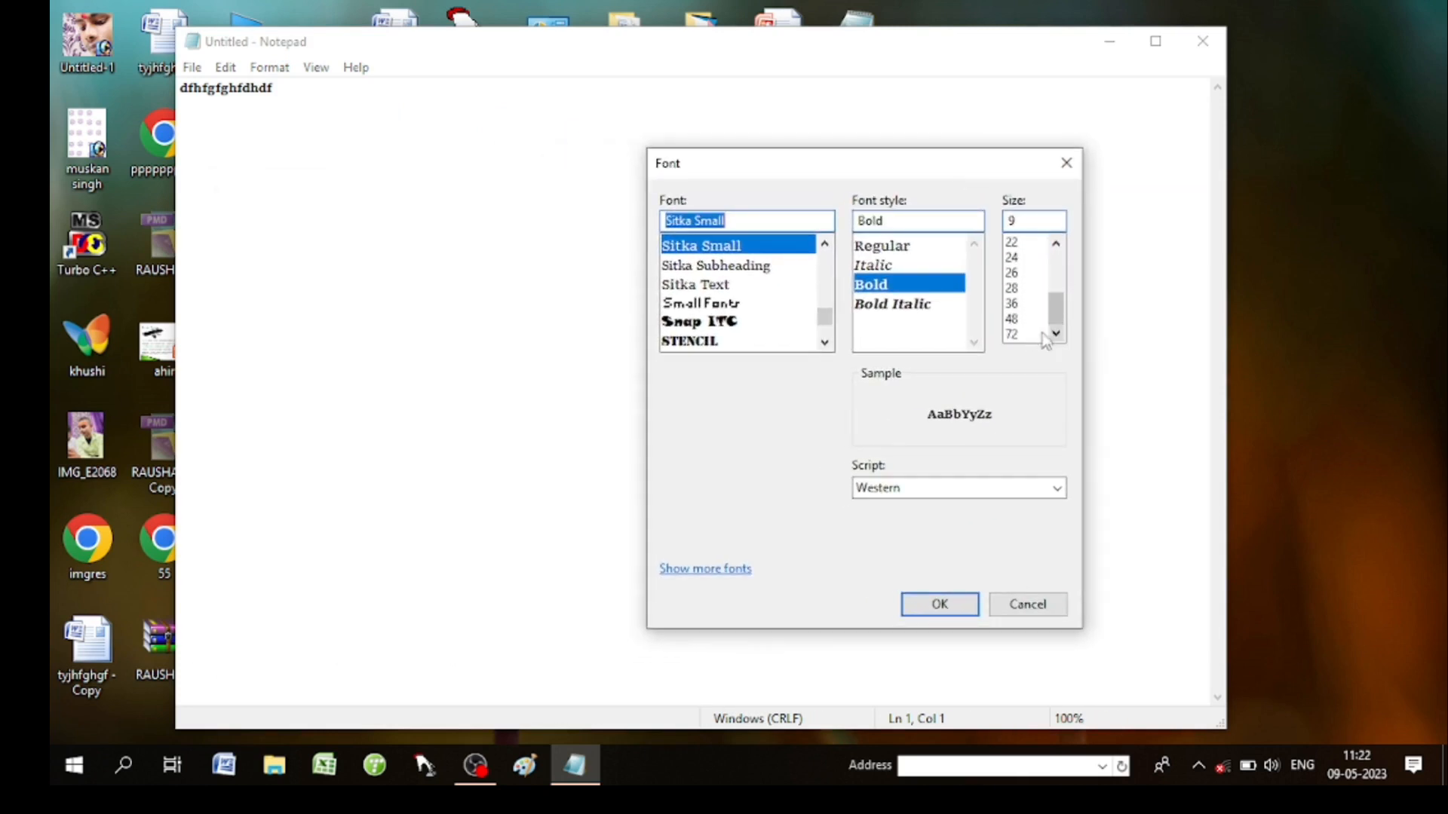
{"action": "left_click", "coordinate": [1018, 303]}
{"action": "left_click", "coordinate": [928, 604]}
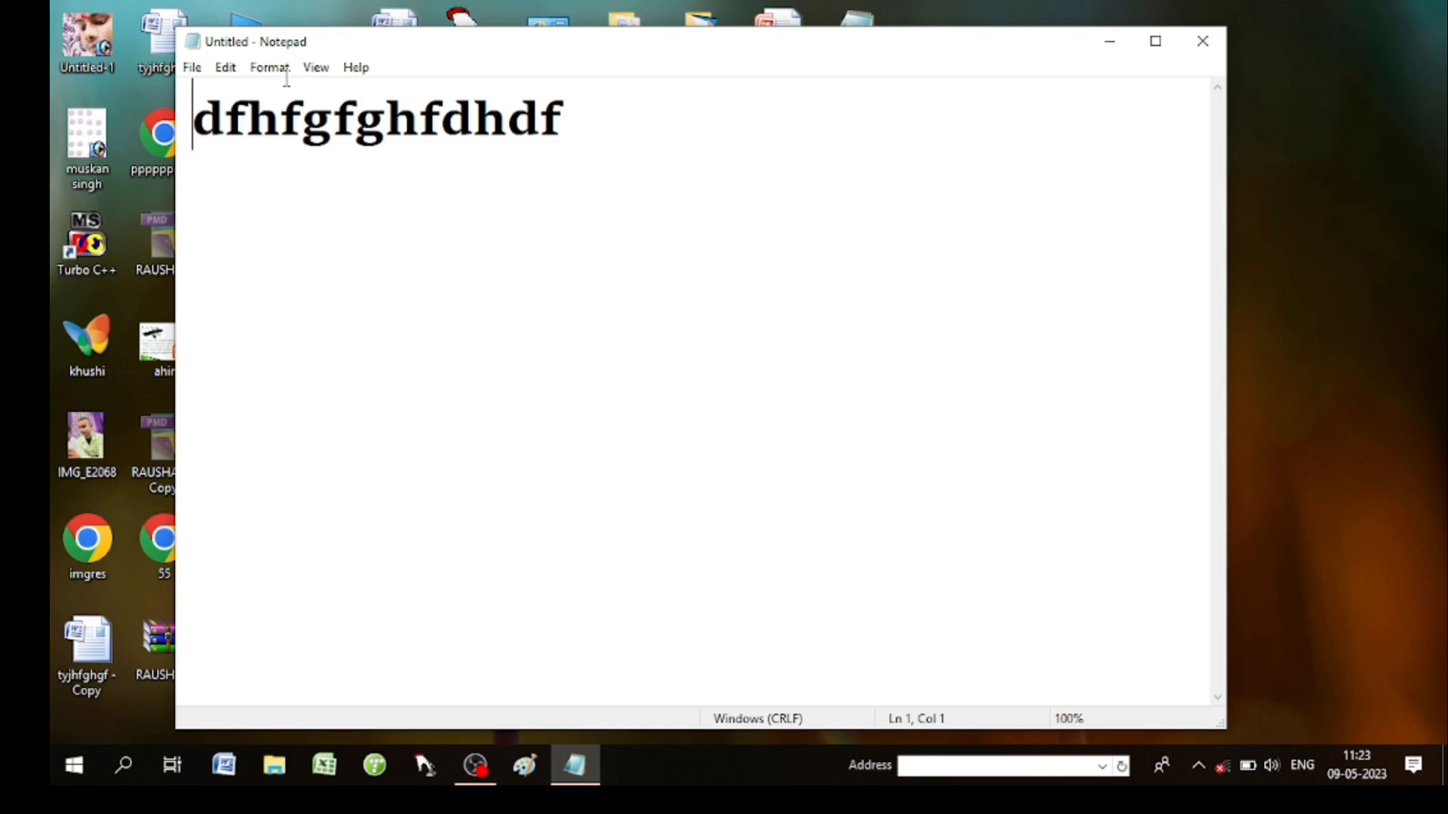
{"action": "left_click", "coordinate": [315, 70]}
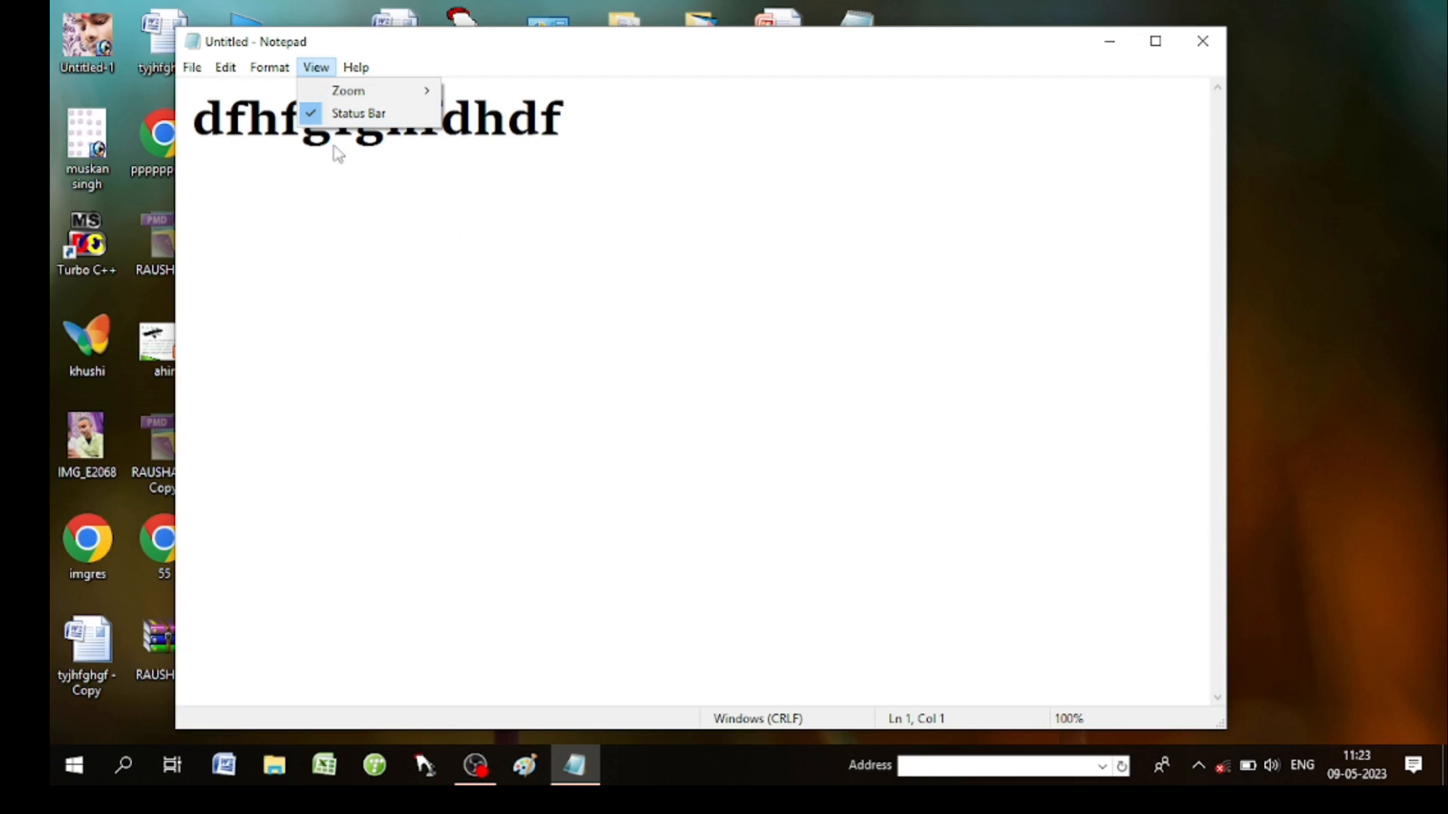
Toggle the status bar off and on twice, ending visible, and show the Zoom options.
{"action": "left_click", "coordinate": [311, 115]}
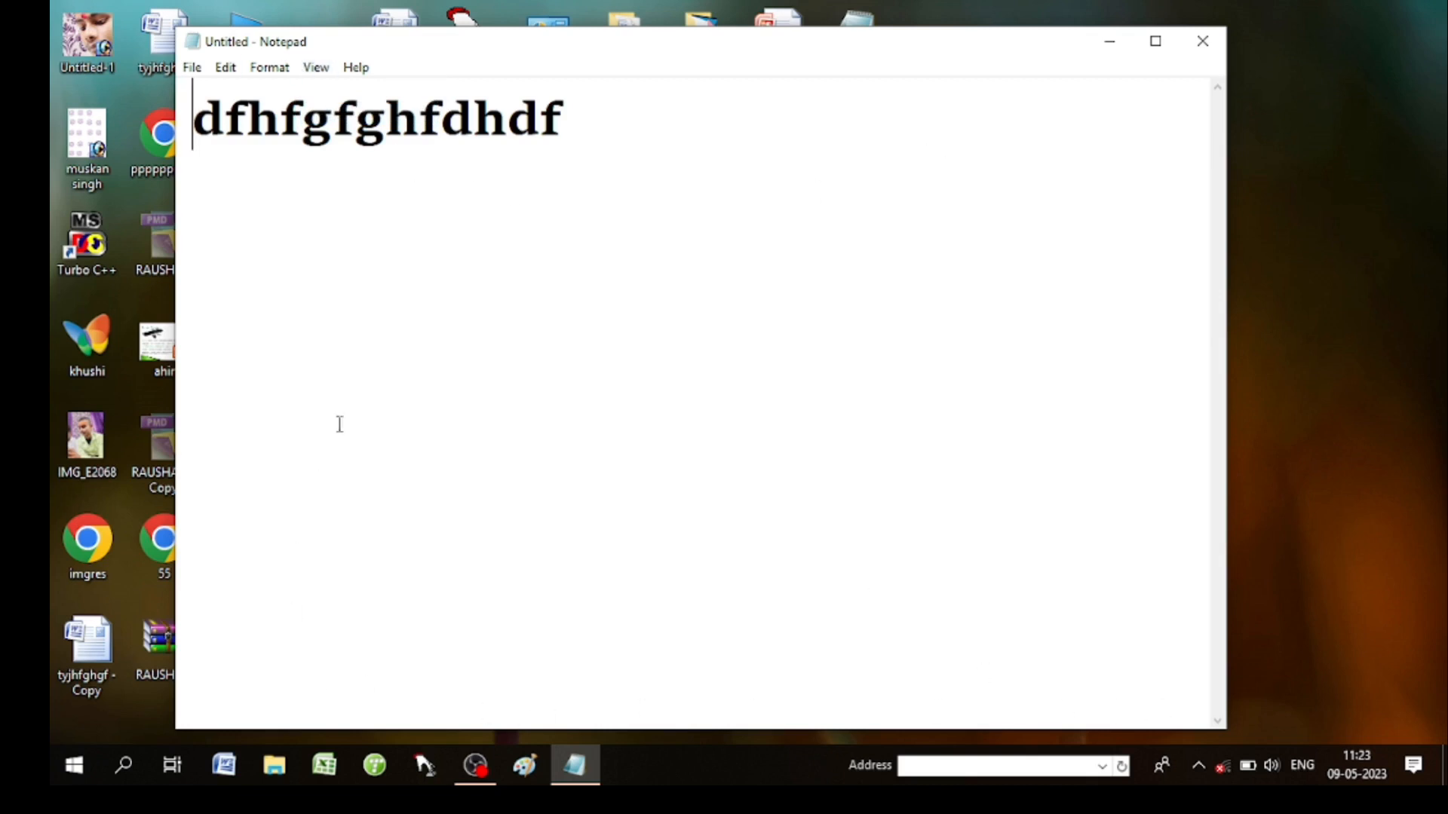
{"action": "left_click", "coordinate": [316, 67]}
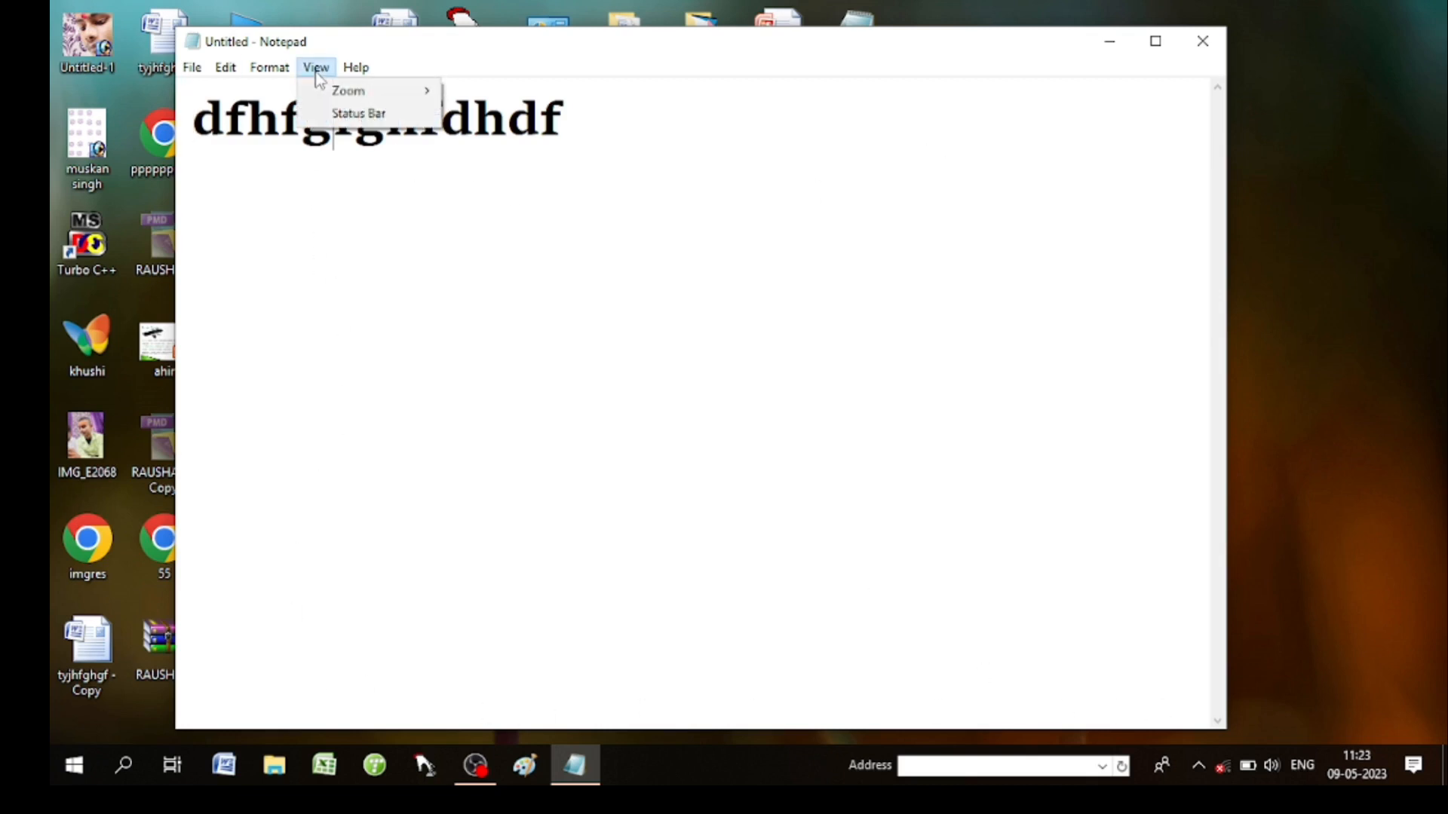
{"action": "left_click", "coordinate": [332, 114]}
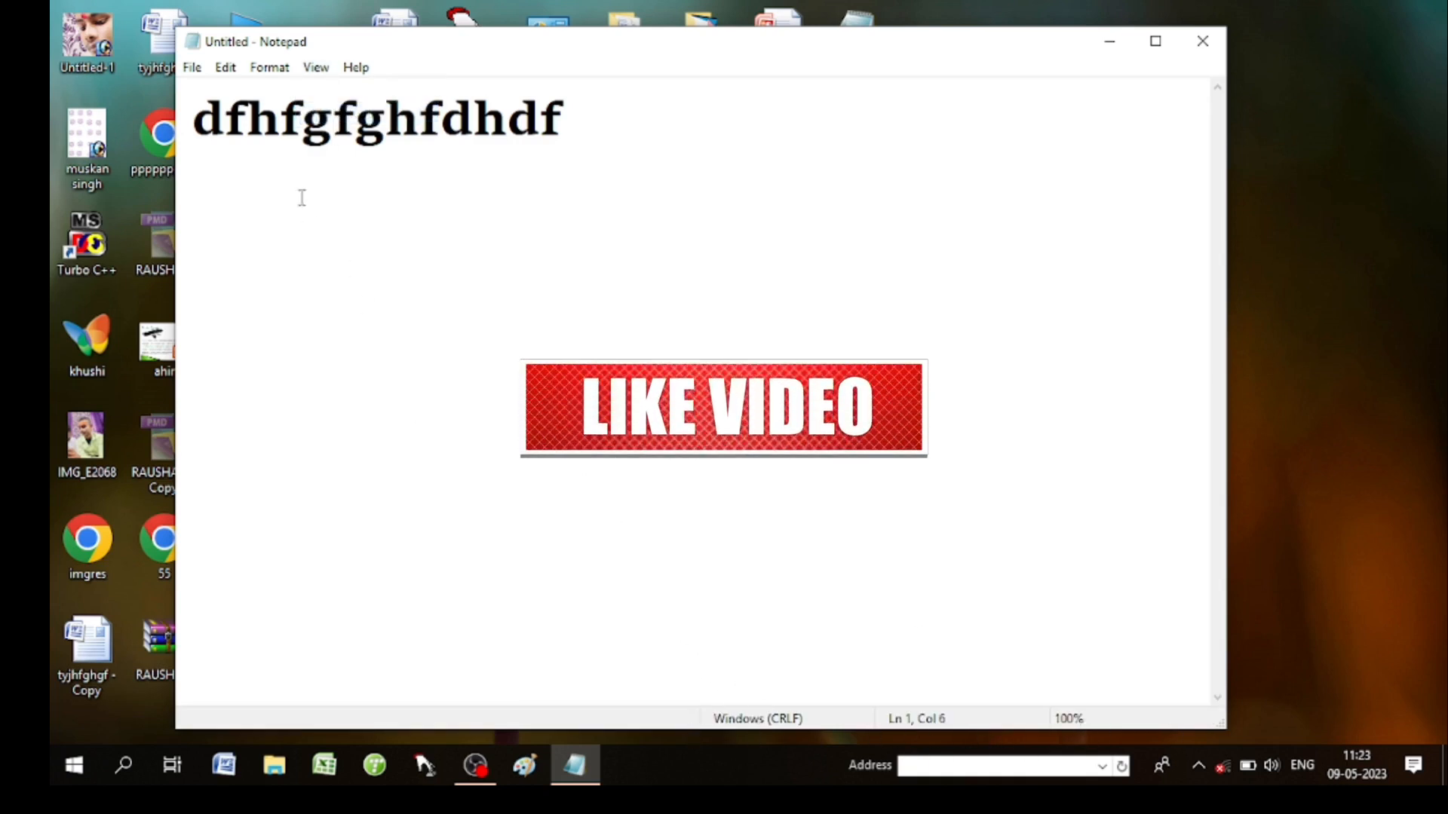
{"action": "left_click", "coordinate": [316, 67]}
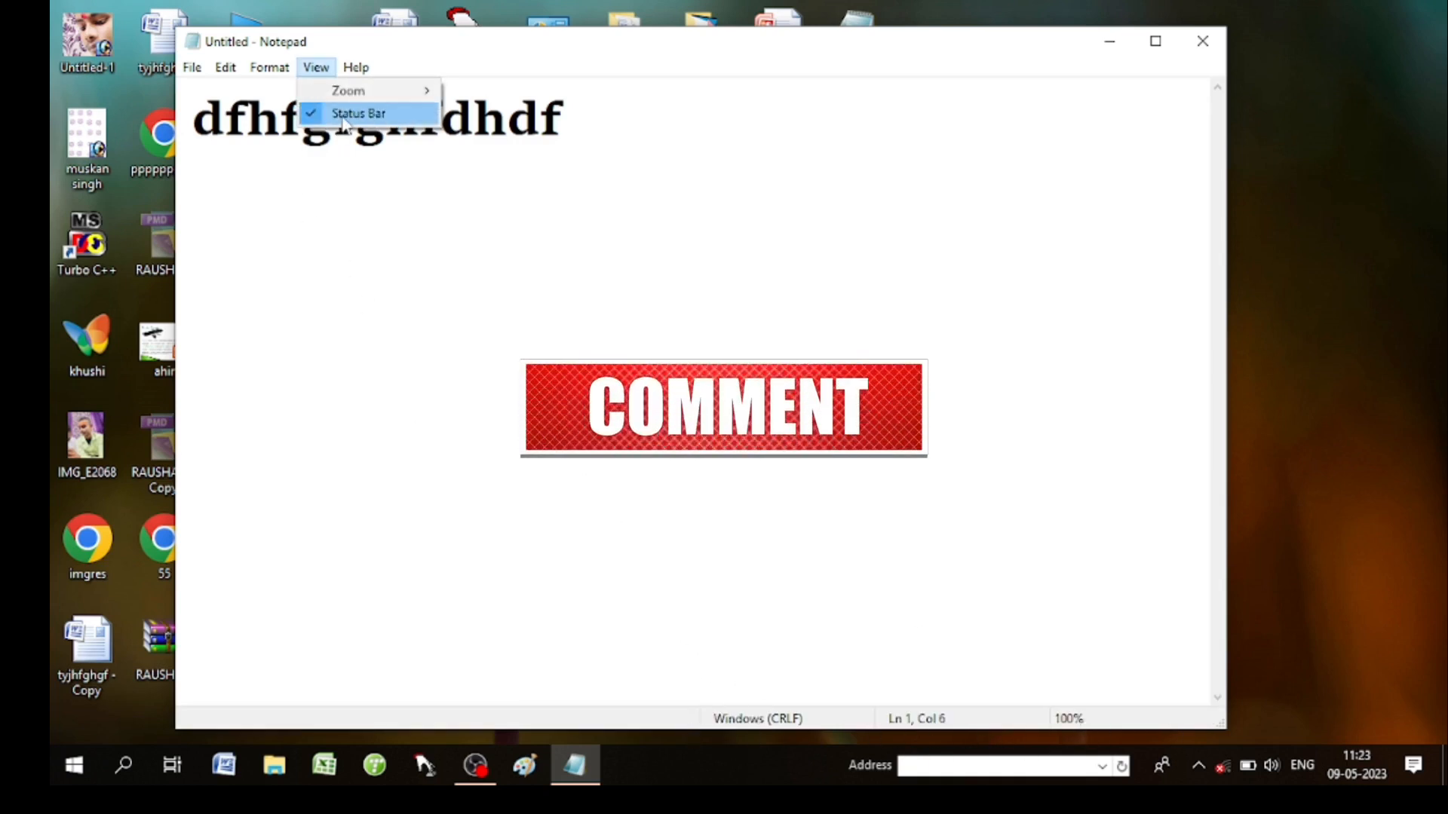
{"action": "left_click", "coordinate": [333, 113]}
{"action": "left_click", "coordinate": [316, 68]}
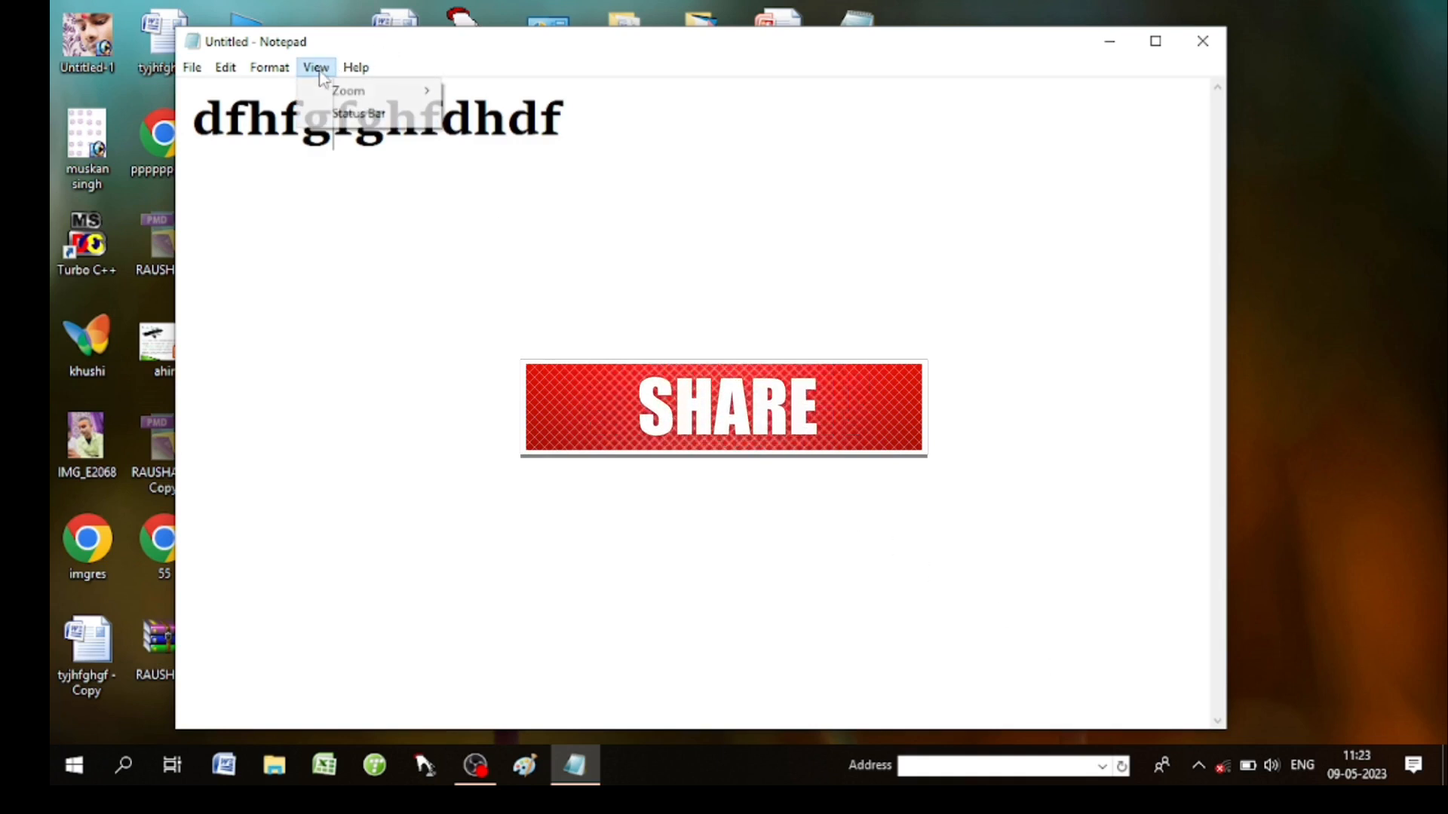
{"action": "left_click", "coordinate": [332, 113]}
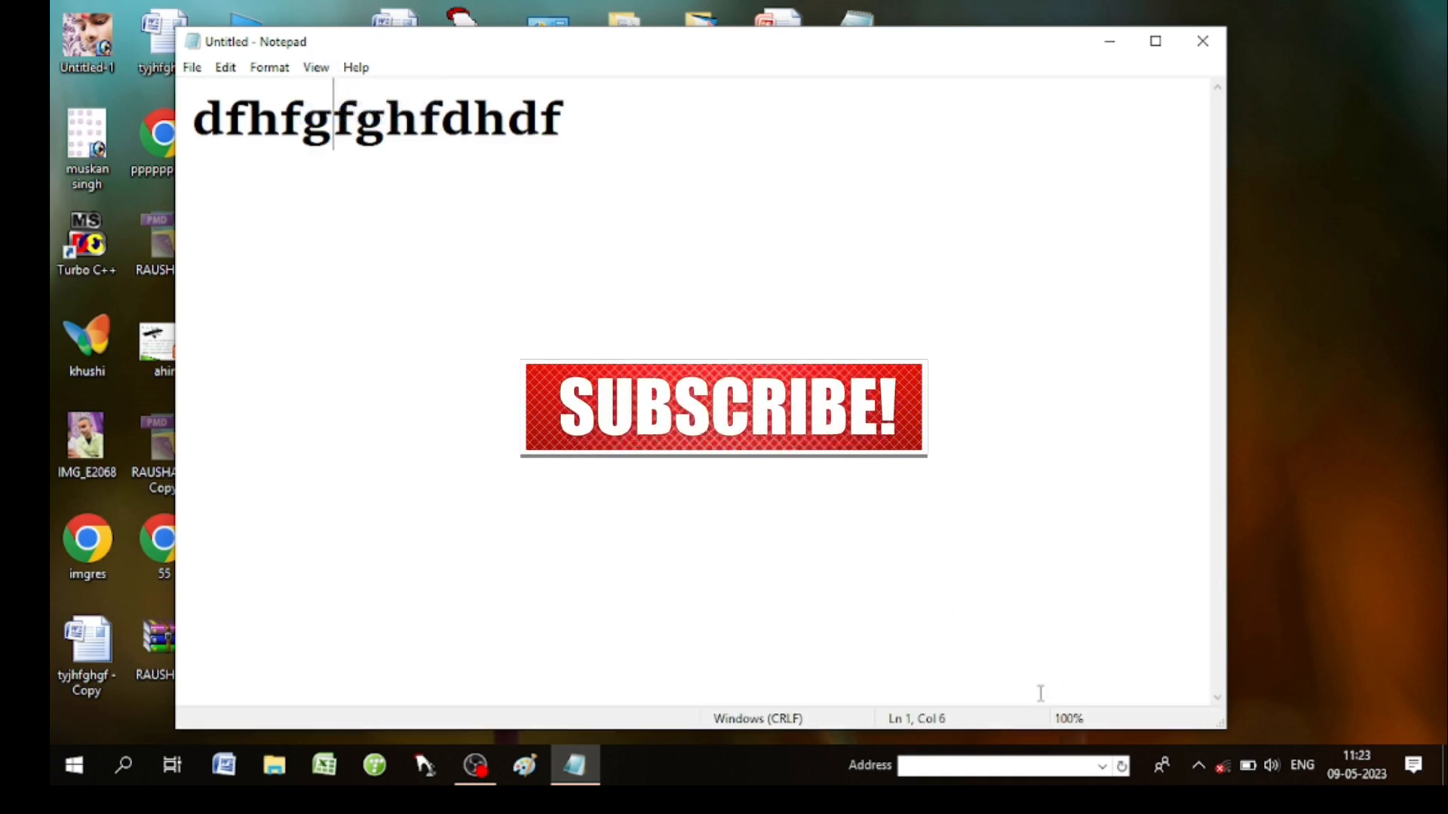
{"action": "left_click", "coordinate": [316, 67]}
{"action": "mouse_move", "coordinate": [346, 97]}
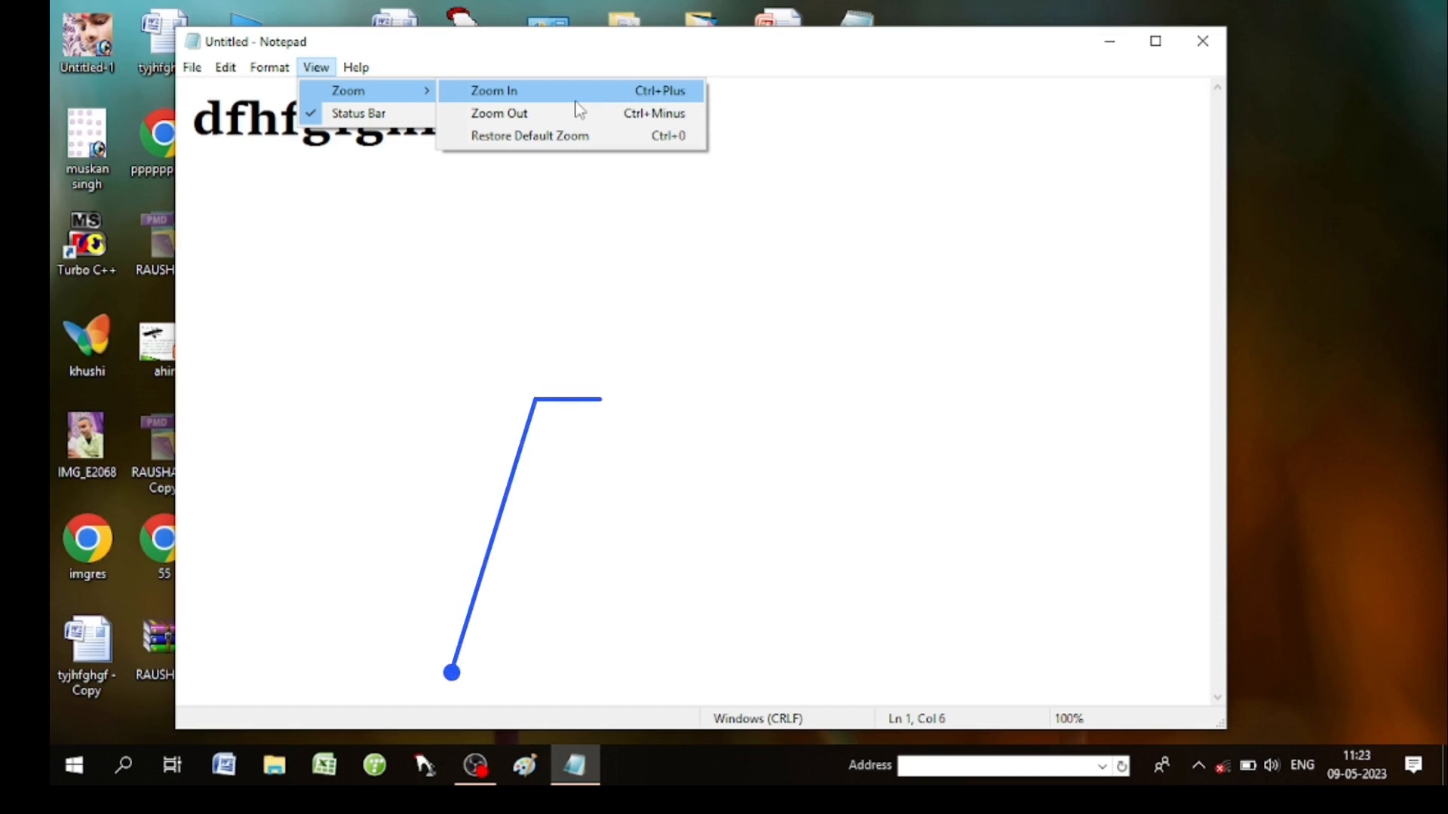
Zoom the text in to 250% and back out repeatedly, ending at 40%.
{"action": "left_click", "coordinate": [591, 234]}
{"action": "key", "text": "ctrl+plus"}
{"action": "key", "text": "ctrl+plus"}
{"action": "key", "text": "ctrl+plus"}
{"action": "key", "text": "ctrl+plus"}
{"action": "key", "text": "ctrl+plus"}
{"action": "key", "text": "ctrl+plus"}
{"action": "key", "text": "ctrl+plus"}
{"action": "key", "text": "ctrl+plus"}
{"action": "key", "text": "ctrl+plus"}
{"action": "key", "text": "ctrl+plus"}
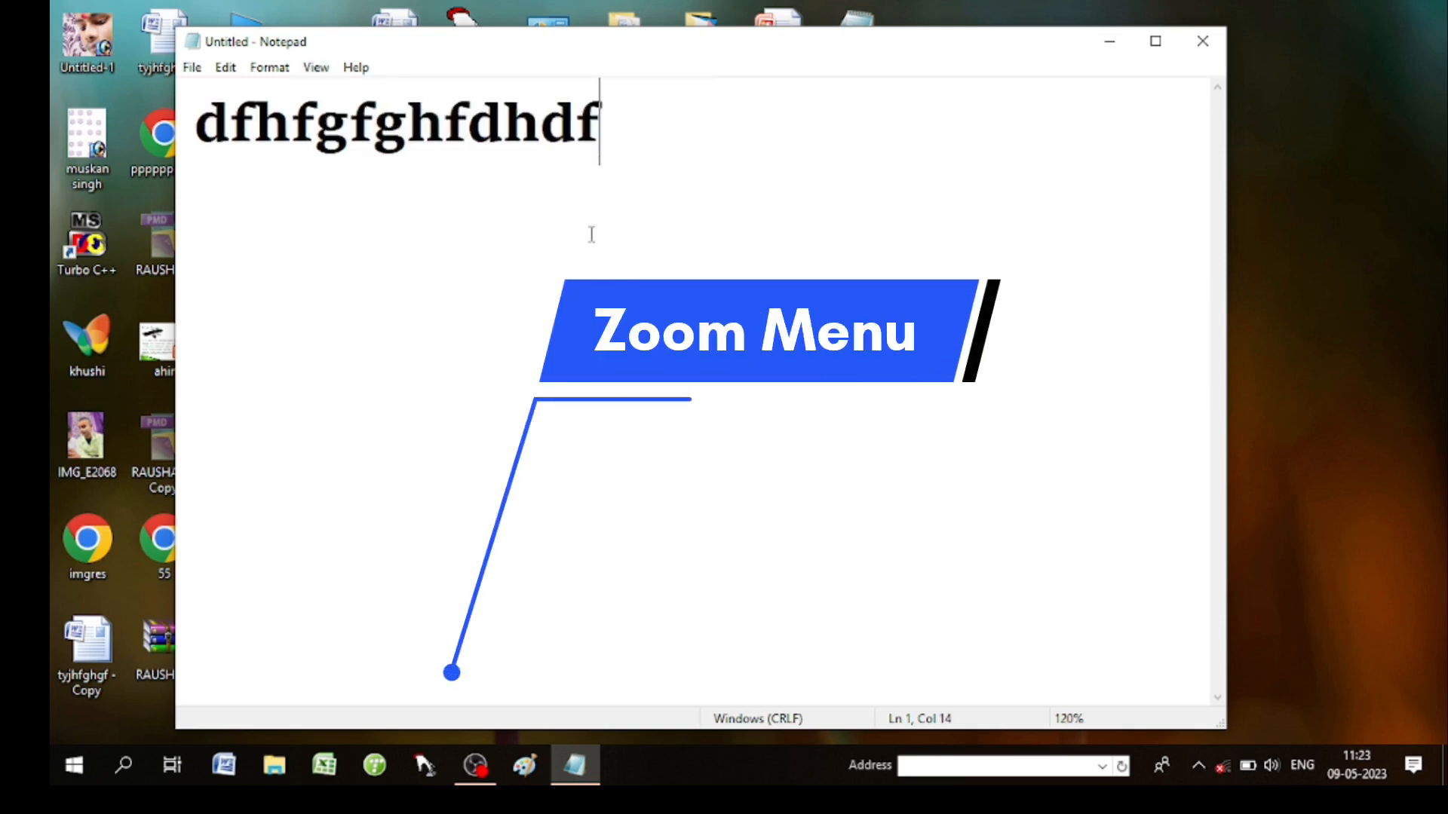
{"action": "key", "text": "ctrl+plus"}
{"action": "key", "text": "ctrl+plus"}
{"action": "key", "text": "ctrl+plus"}
{"action": "key", "text": "ctrl+plus"}
{"action": "key", "text": "ctrl+plus"}
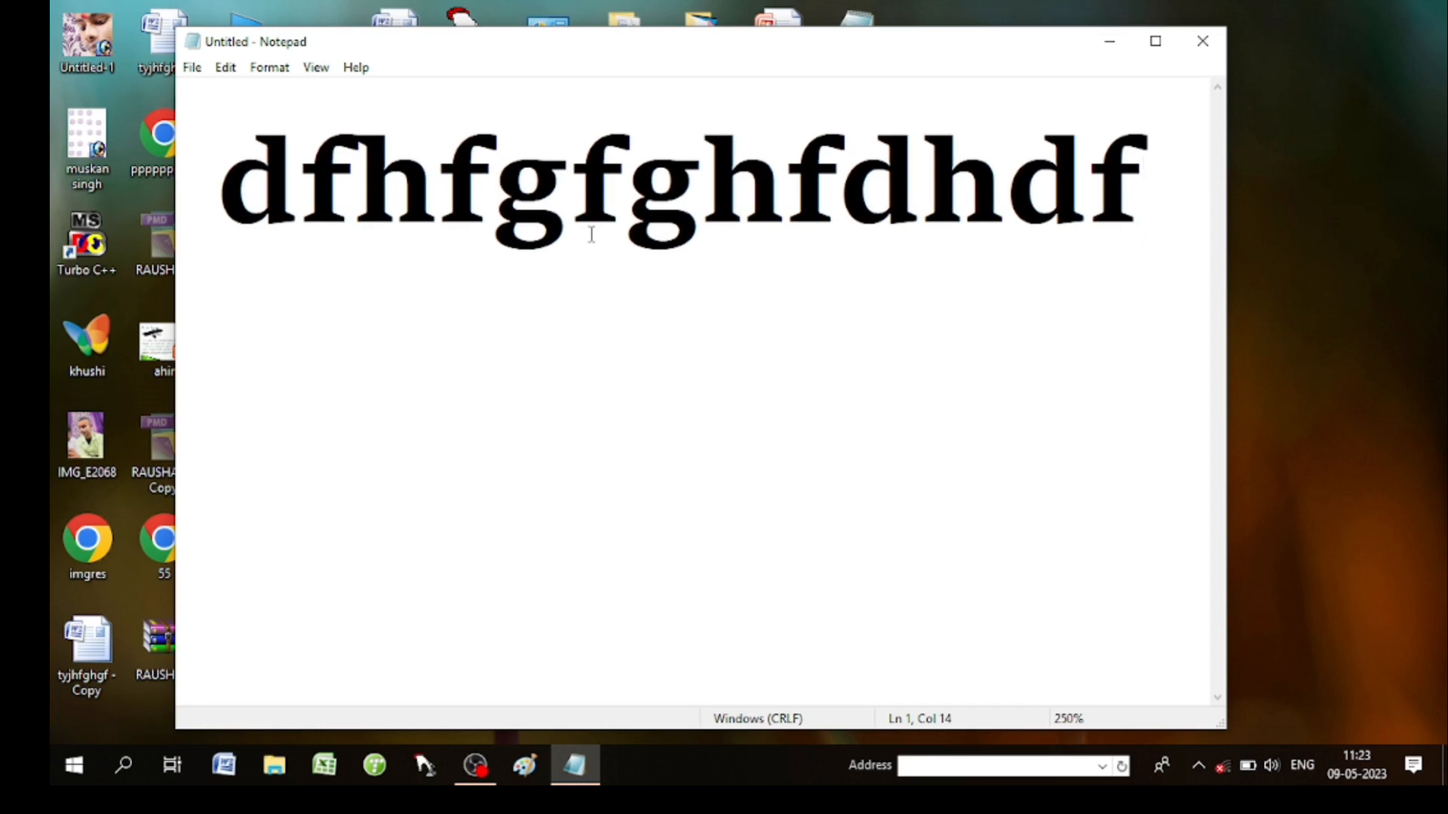
{"action": "key", "text": "ctrl+minus"}
{"action": "key", "text": "ctrl+minus"}
{"action": "key", "text": "ctrl+minus"}
{"action": "key", "text": "ctrl+minus"}
{"action": "key", "text": "ctrl+minus"}
{"action": "key", "text": "ctrl+minus"}
{"action": "key", "text": "ctrl+minus"}
{"action": "key", "text": "ctrl+minus"}
{"action": "key", "text": "ctrl+minus"}
{"action": "key", "text": "ctrl+minus"}
{"action": "key", "text": "ctrl+minus"}
{"action": "key", "text": "ctrl+minus"}
{"action": "key", "text": "ctrl+minus"}
{"action": "key", "text": "ctrl+minus"}
{"action": "key", "text": "ctrl+minus"}
{"action": "key", "text": "ctrl+minus"}
{"action": "key", "text": "ctrl+minus"}
{"action": "key", "text": "ctrl+minus"}
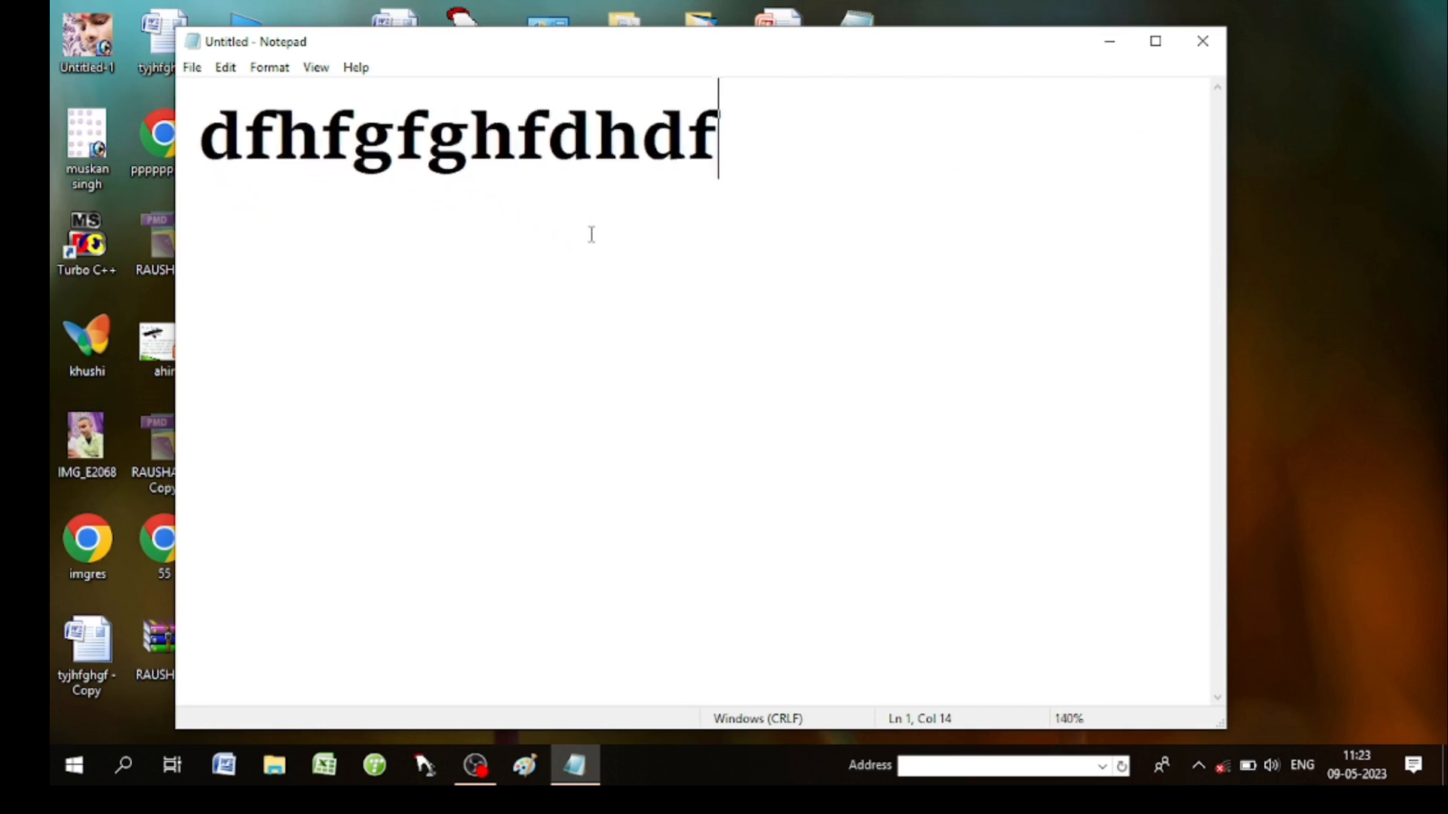
{"action": "key", "text": "ctrl+minus"}
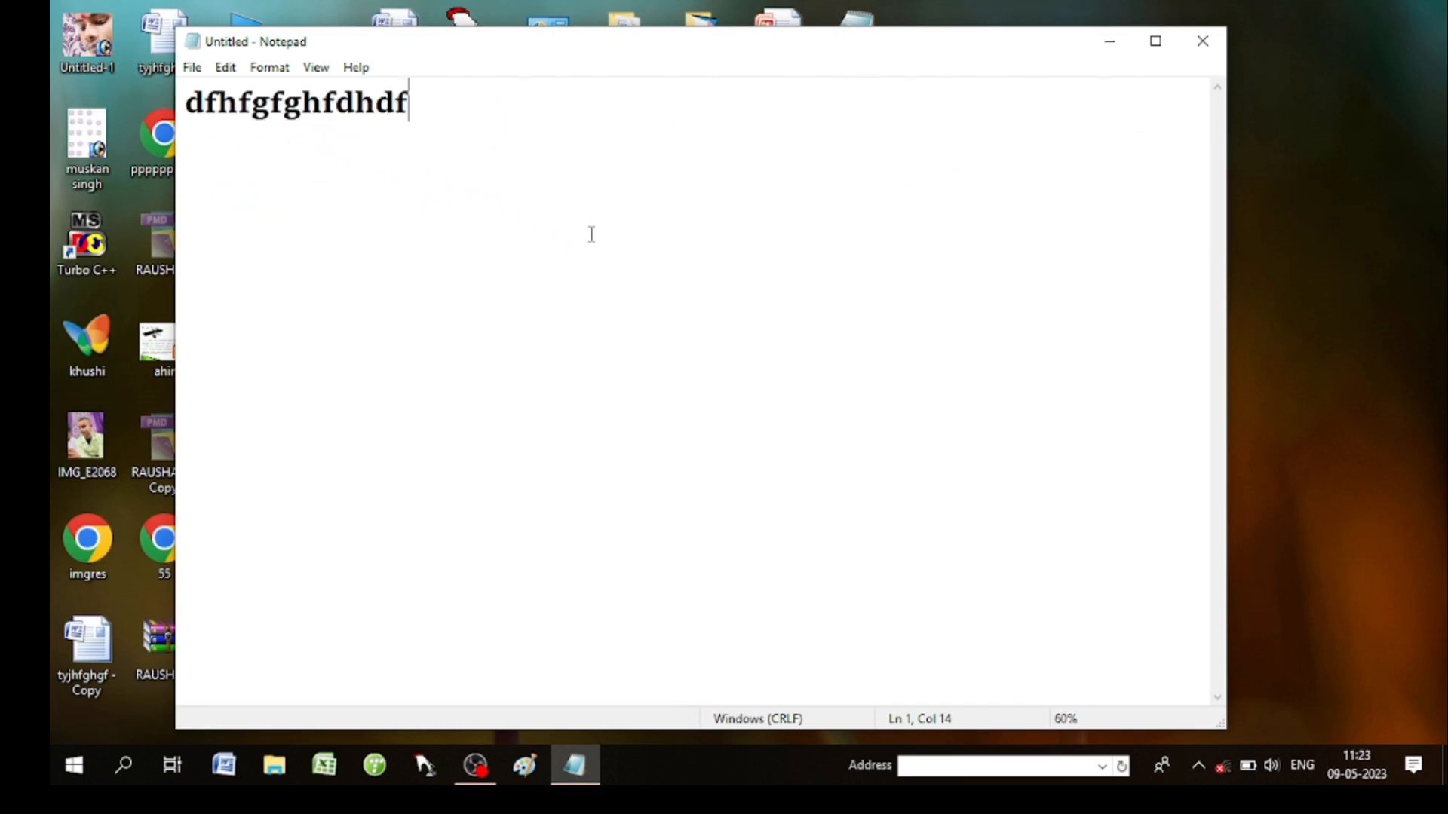
{"action": "key", "text": "ctrl+plus"}
{"action": "key", "text": "ctrl+plus"}
{"action": "key", "text": "ctrl+plus"}
{"action": "key", "text": "ctrl+plus"}
{"action": "key", "text": "ctrl+plus"}
{"action": "key", "text": "ctrl+plus"}
{"action": "key", "text": "ctrl+plus"}
{"action": "key", "text": "ctrl+plus"}
{"action": "key", "text": "ctrl+plus"}
{"action": "key", "text": "ctrl+plus"}
{"action": "key", "text": "ctrl+plus"}
{"action": "key", "text": "ctrl+plus"}
{"action": "key", "text": "ctrl+plus"}
{"action": "key", "text": "ctrl+plus"}
{"action": "key", "text": "ctrl+plus"}
{"action": "key", "text": "ctrl+plus"}
{"action": "key", "text": "ctrl+plus"}
{"action": "key", "text": "ctrl+plus"}
{"action": "key", "text": "ctrl+minus"}
{"action": "key", "text": "ctrl+minus"}
{"action": "key", "text": "ctrl+minus"}
{"action": "key", "text": "ctrl+minus"}
{"action": "key", "text": "ctrl+minus"}
{"action": "key", "text": "ctrl+minus"}
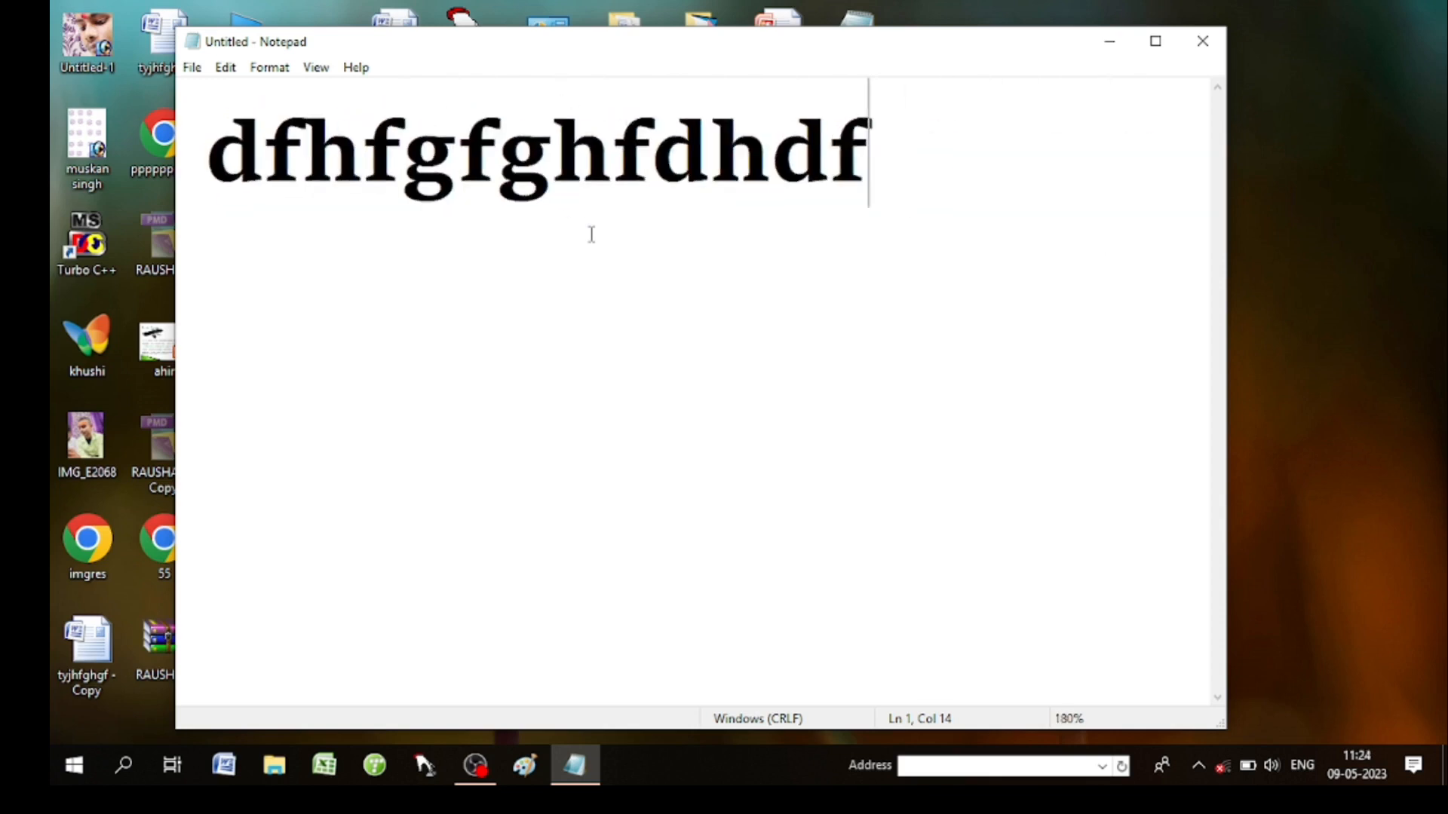
{"action": "key", "text": "ctrl+minus"}
{"action": "key", "text": "ctrl+minus"}
{"action": "key", "text": "ctrl+minus"}
{"action": "key", "text": "ctrl+minus"}
{"action": "key", "text": "ctrl+minus"}
{"action": "key", "text": "ctrl+minus"}
{"action": "key", "text": "ctrl+minus"}
{"action": "key", "text": "ctrl+minus"}
{"action": "key", "text": "ctrl+minus"}
{"action": "key", "text": "ctrl+minus"}
{"action": "key", "text": "ctrl+minus"}
{"action": "key", "text": "ctrl+minus"}
{"action": "key", "text": "ctrl+plus"}
{"action": "key", "text": "ctrl+plus"}
{"action": "key", "text": "ctrl+plus"}
{"action": "key", "text": "ctrl+plus"}
{"action": "key", "text": "ctrl+plus"}
{"action": "key", "text": "ctrl+plus"}
{"action": "key", "text": "ctrl+plus"}
{"action": "key", "text": "ctrl+plus"}
{"action": "key", "text": "ctrl+plus"}
{"action": "key", "text": "ctrl+plus"}
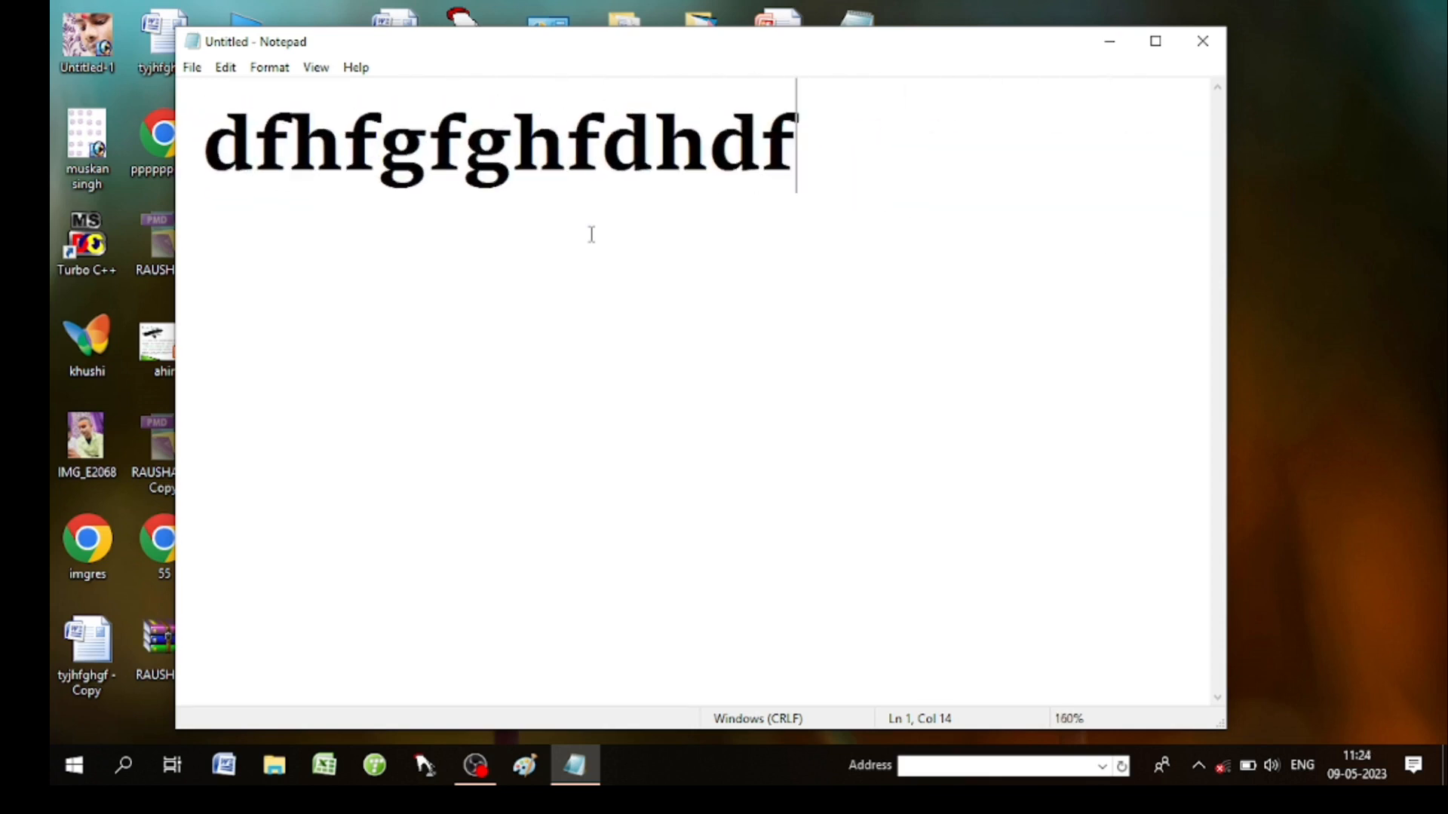
{"action": "key", "text": "ctrl+minus"}
{"action": "key", "text": "ctrl+minus"}
{"action": "key", "text": "ctrl+minus"}
{"action": "key", "text": "ctrl+minus"}
{"action": "key", "text": "ctrl+minus"}
{"action": "key", "text": "ctrl+minus"}
{"action": "key", "text": "ctrl+minus"}
{"action": "key", "text": "ctrl+minus"}
{"action": "key", "text": "ctrl+minus"}
{"action": "key", "text": "ctrl+minus"}
{"action": "key", "text": "ctrl+minus"}
{"action": "key", "text": "ctrl+minus"}
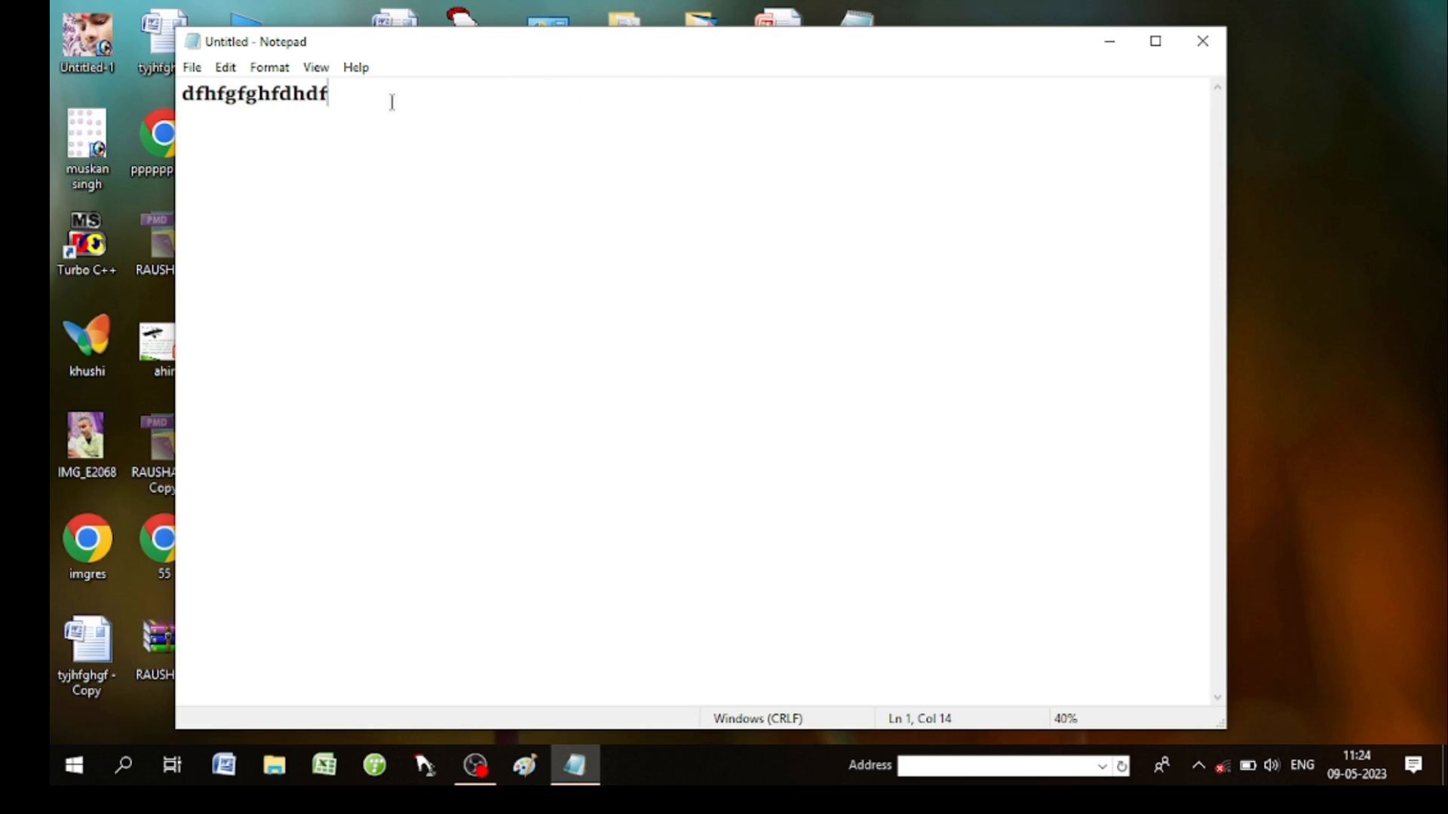
{"action": "left_click", "coordinate": [356, 69]}
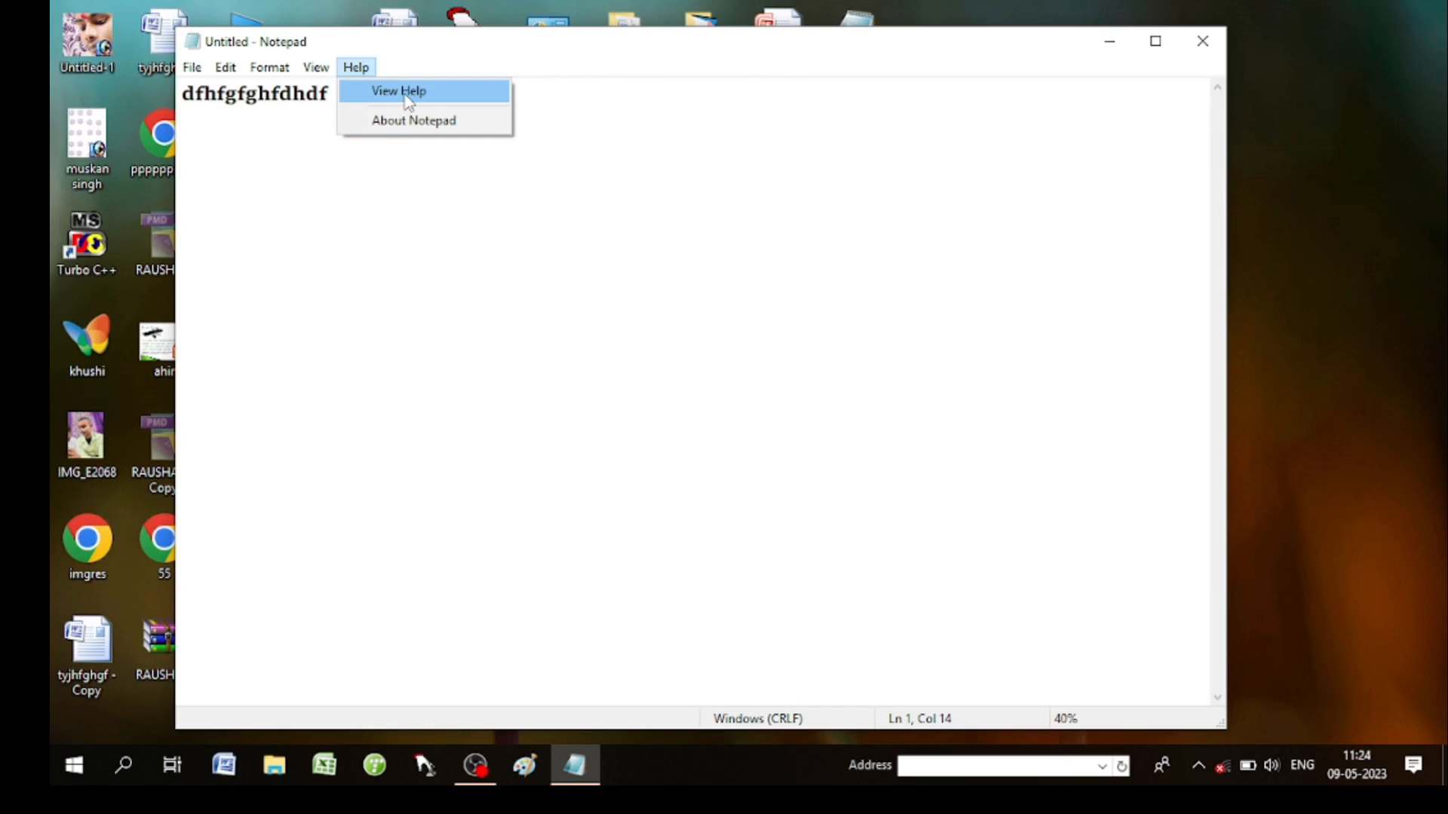
{"action": "left_click", "coordinate": [494, 326]}
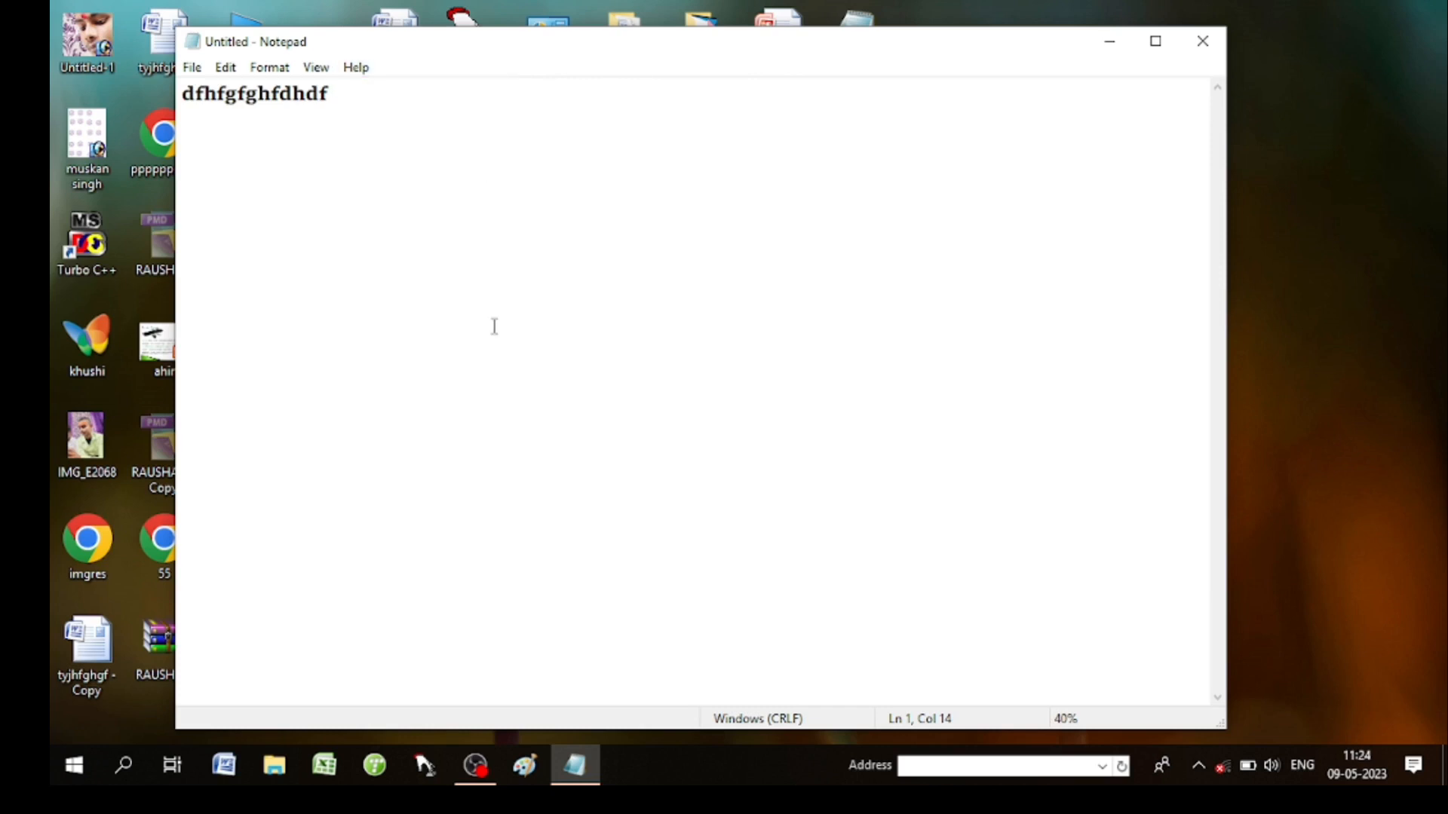